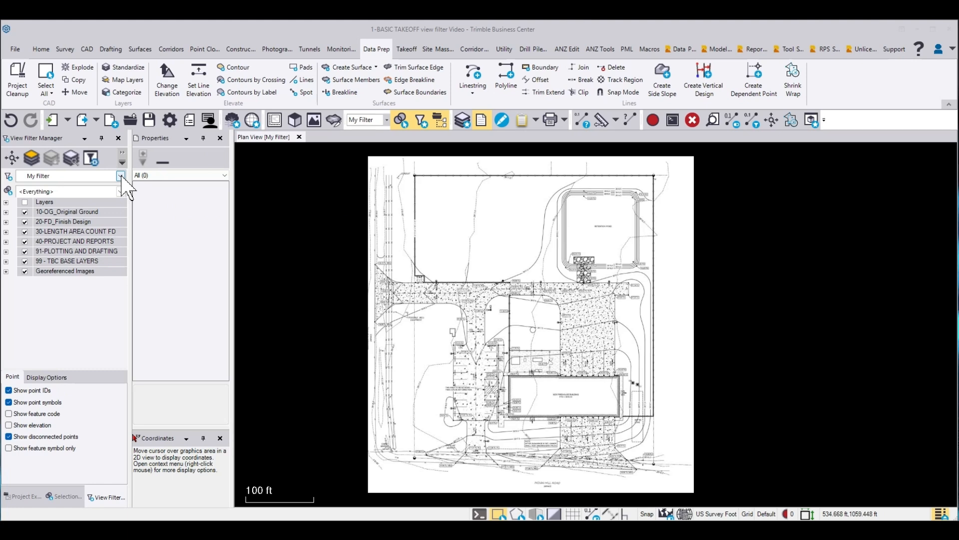
# Step: Duplicate the My Filter view filter and name the copy OG
pyautogui.click(121, 176)
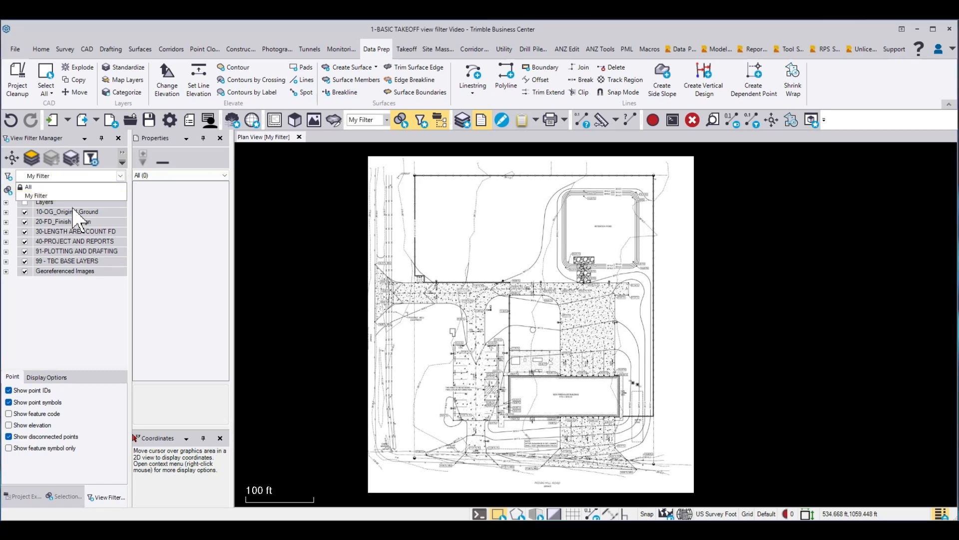
pyautogui.click(80, 196)
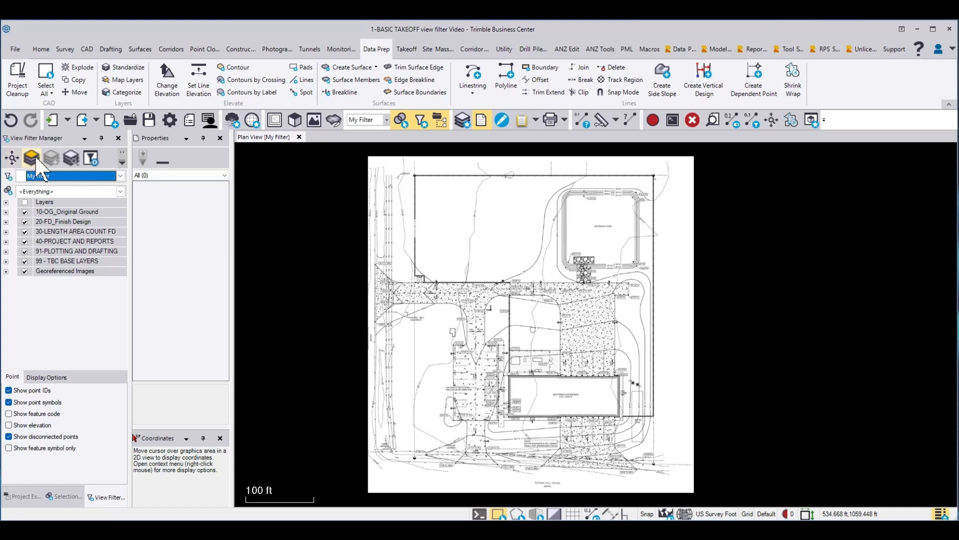
pyautogui.moveTo(130, 153); pyautogui.dragTo(192, 153)
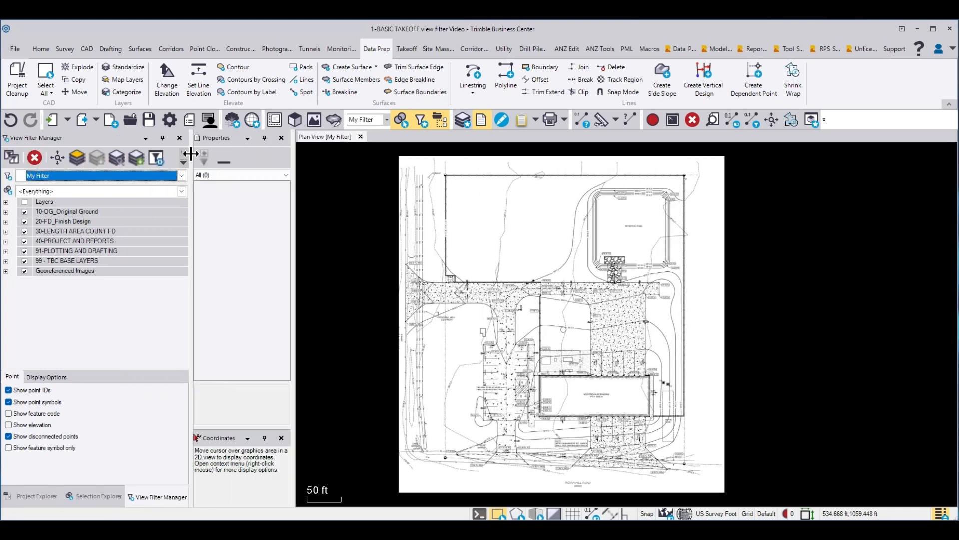
pyautogui.click(11, 158)
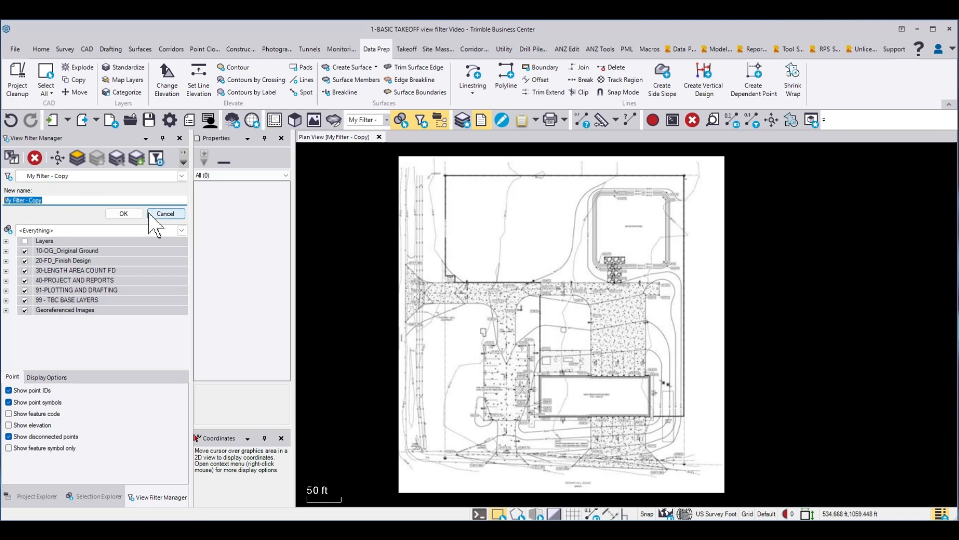
pyautogui.write('OG')
pyautogui.click(124, 214)
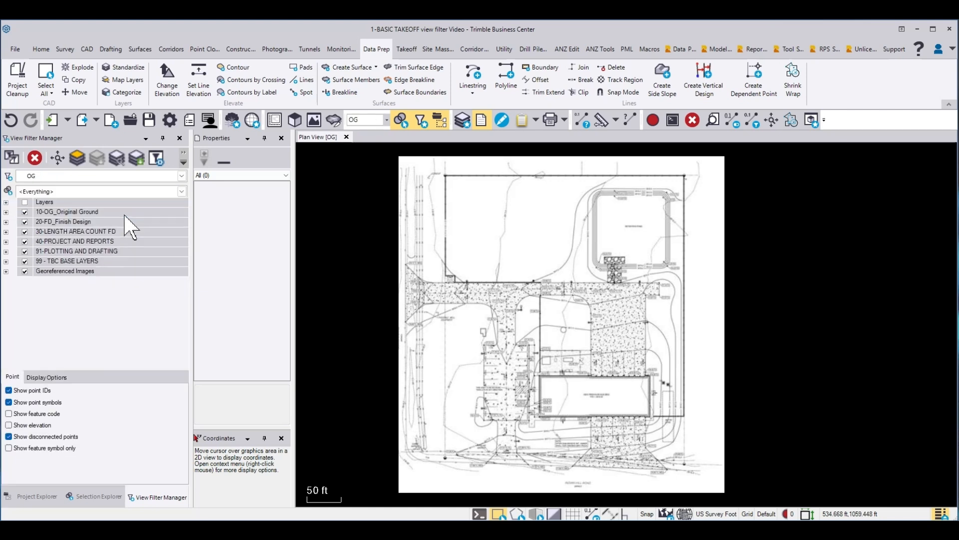
# Step: Duplicate the OG view filter and name the copy FD
pyautogui.click(11, 159)
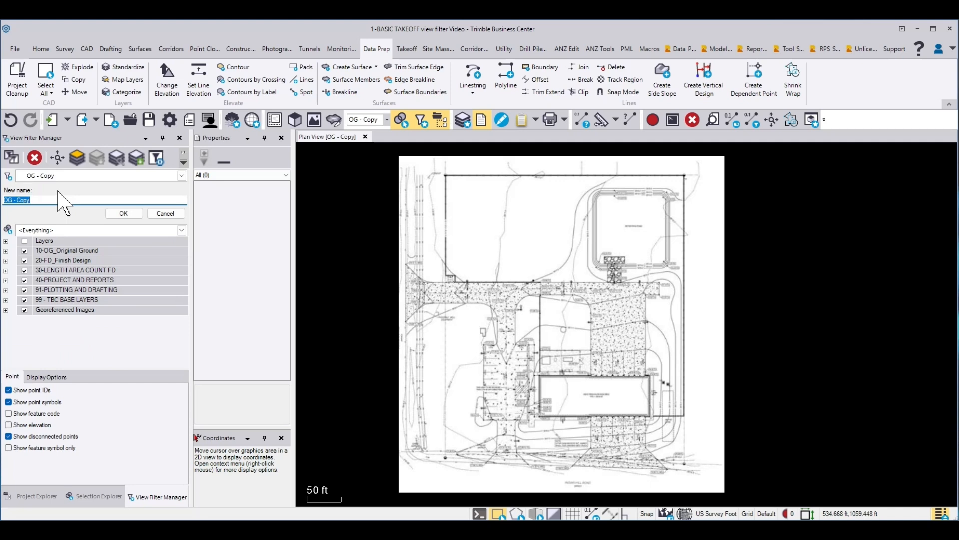
pyautogui.write('FD')
pyautogui.click(128, 214)
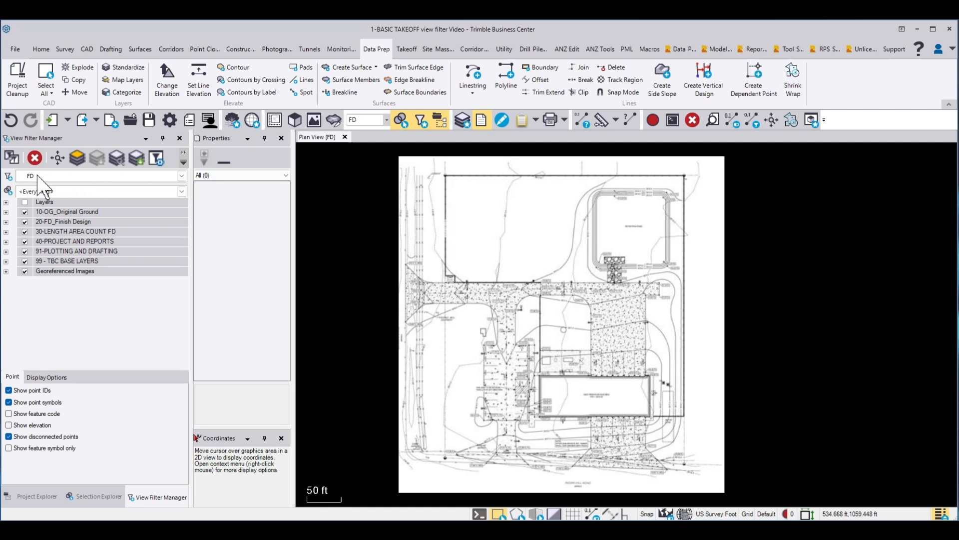
# Step: Restrict the FD filter's layer groups to 20-FD_Finish Design, keeping Georeferenced Images on and excluding newly created layers and surfaces, and lock the filter
pyautogui.click(155, 159)
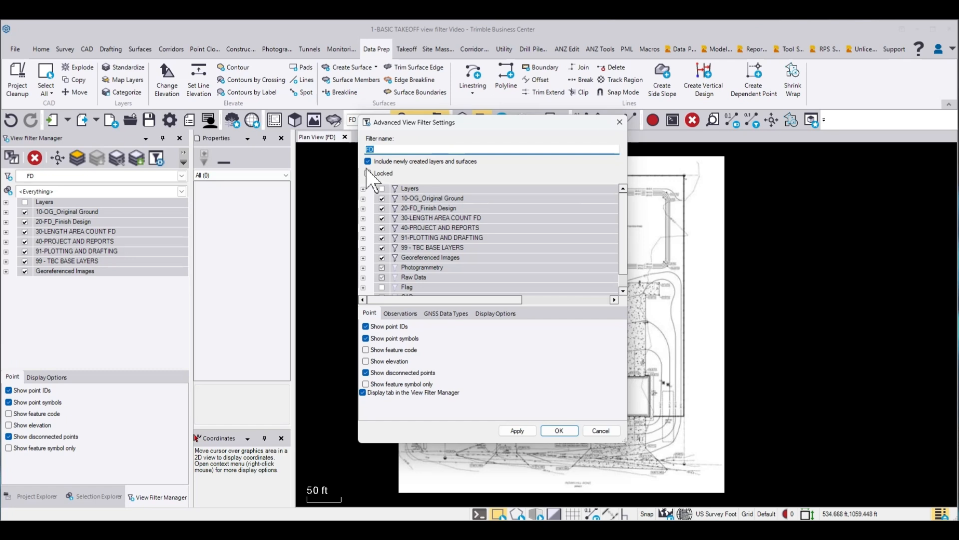
pyautogui.click(368, 162)
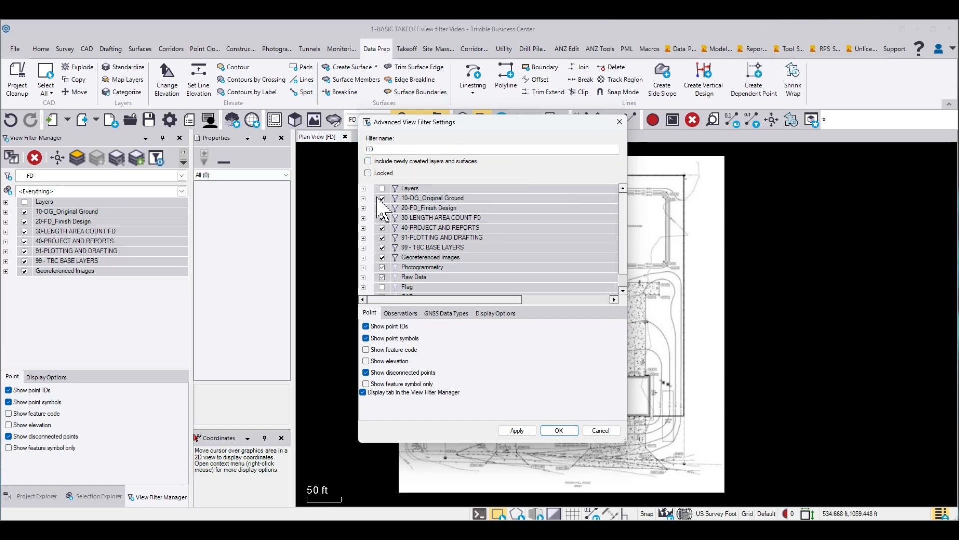
pyautogui.click(383, 238)
pyautogui.click(382, 248)
pyautogui.click(363, 259)
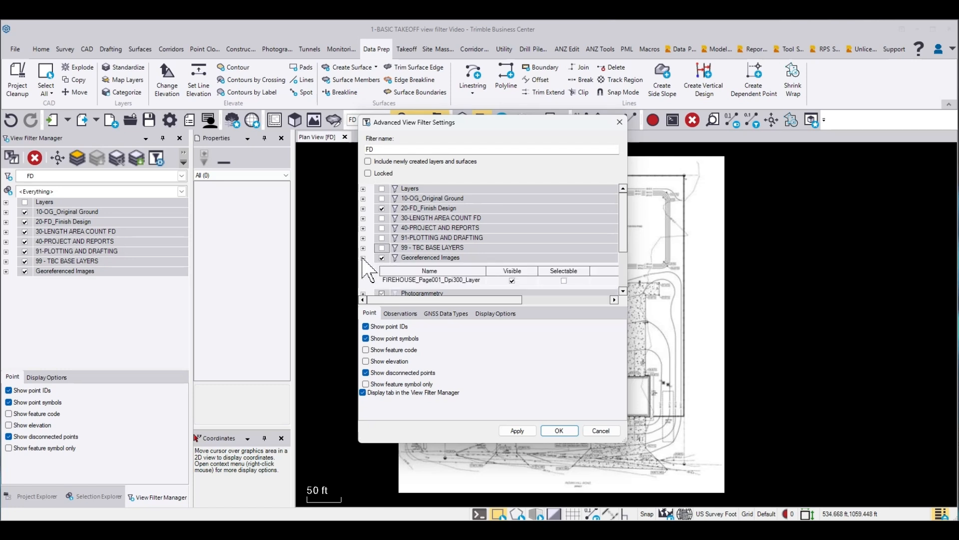
pyautogui.click(363, 259)
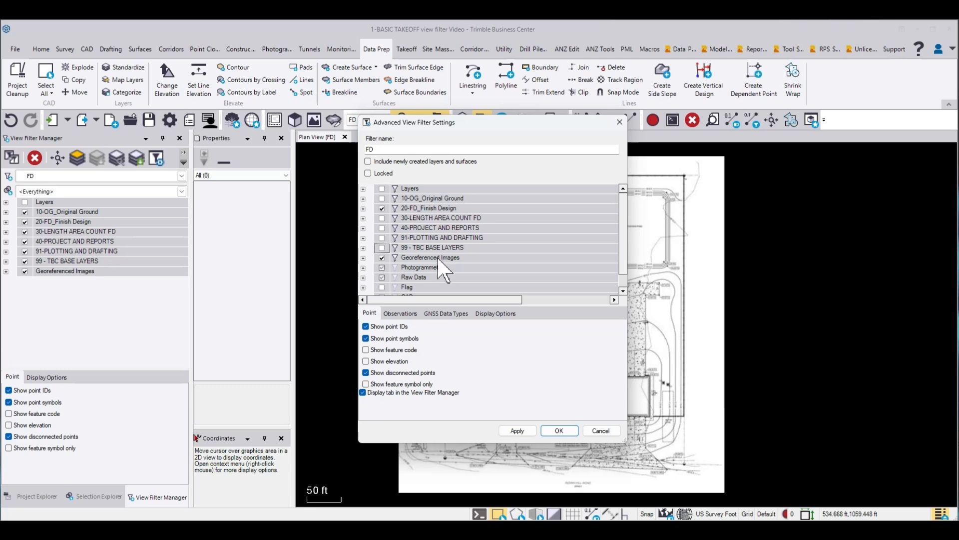
pyautogui.scroll(-1, 392, 283)
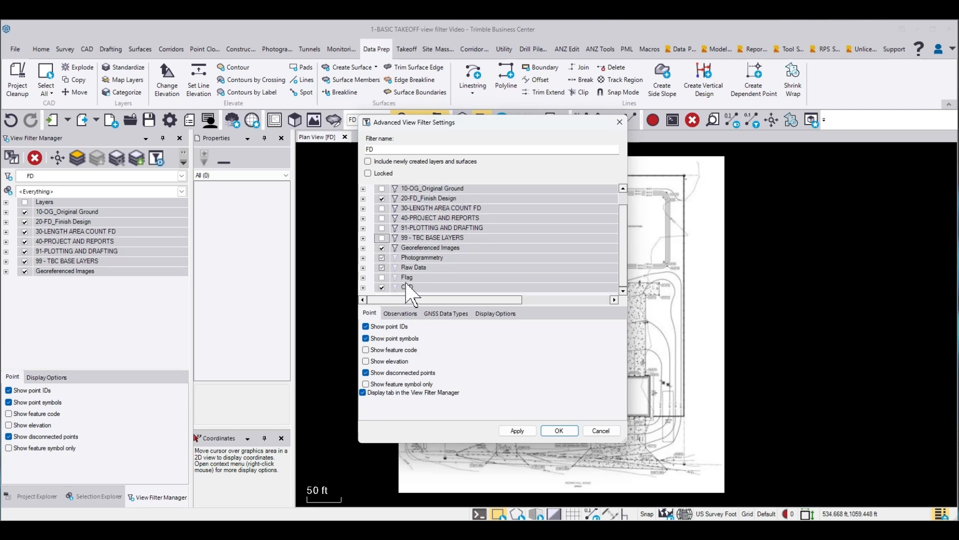
pyautogui.click(367, 173)
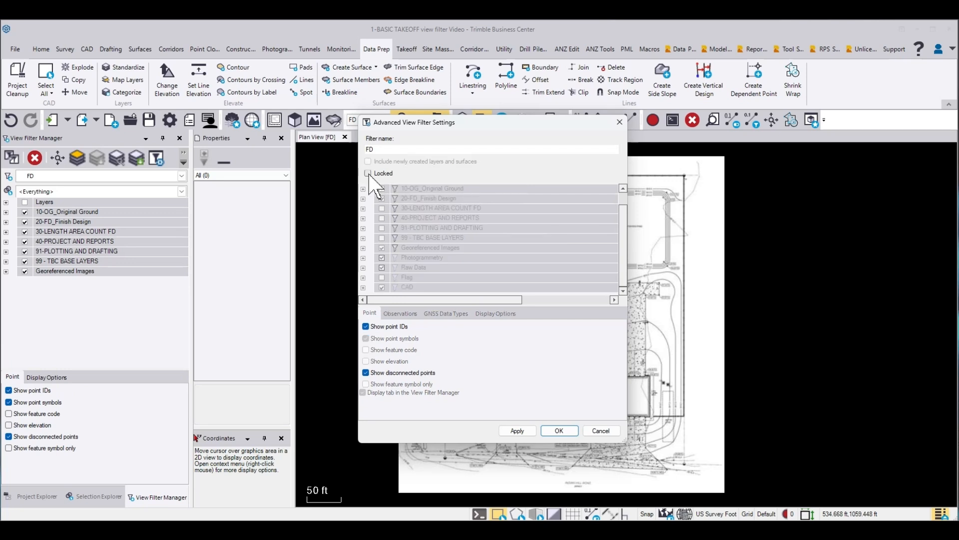
pyautogui.click(559, 431)
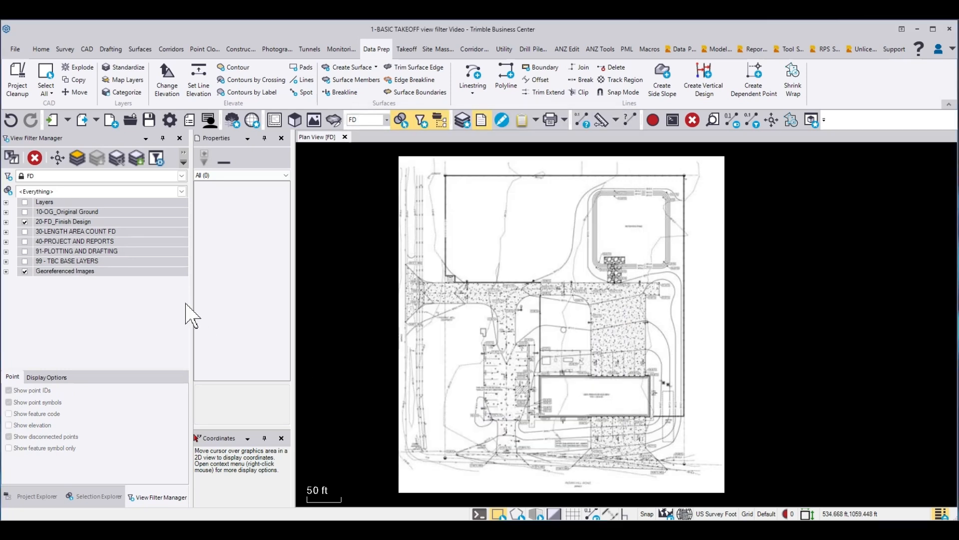
# Step: Turn off the 20, 30, 40, 91 and 99 layer groups in the OG filter, leaving 10-OG_Original Ground and Georeferenced Images on, and lock it
pyautogui.click(182, 176)
pyautogui.click(41, 212)
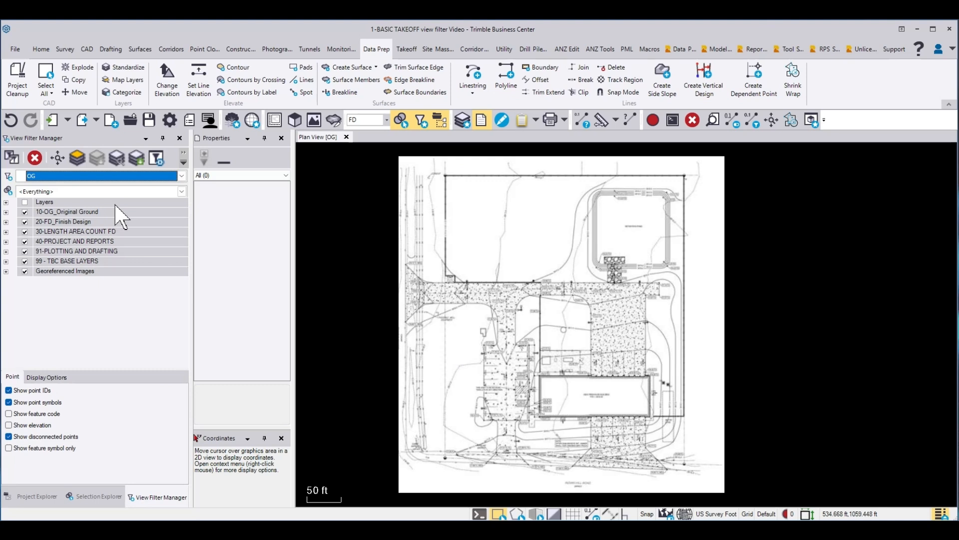
pyautogui.click(158, 159)
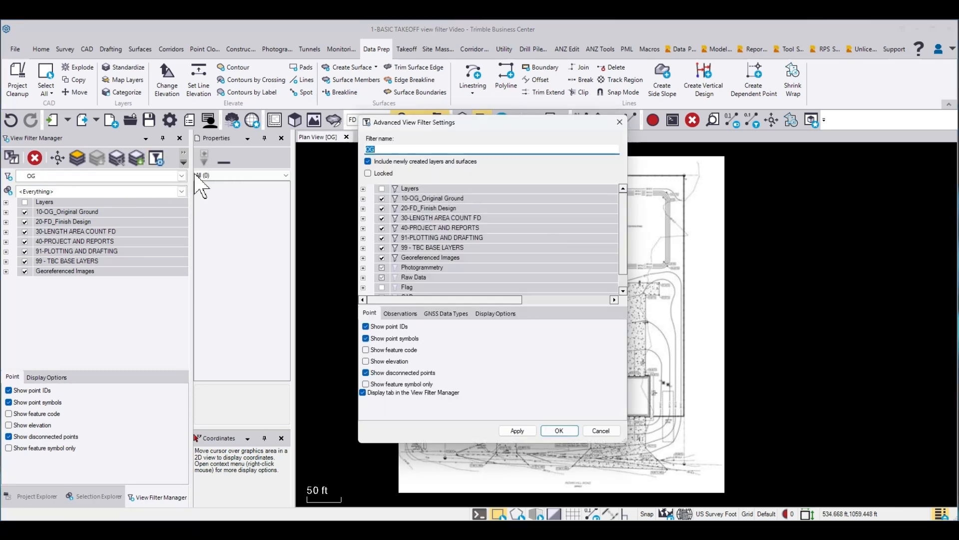
pyautogui.click(382, 208)
pyautogui.click(382, 218)
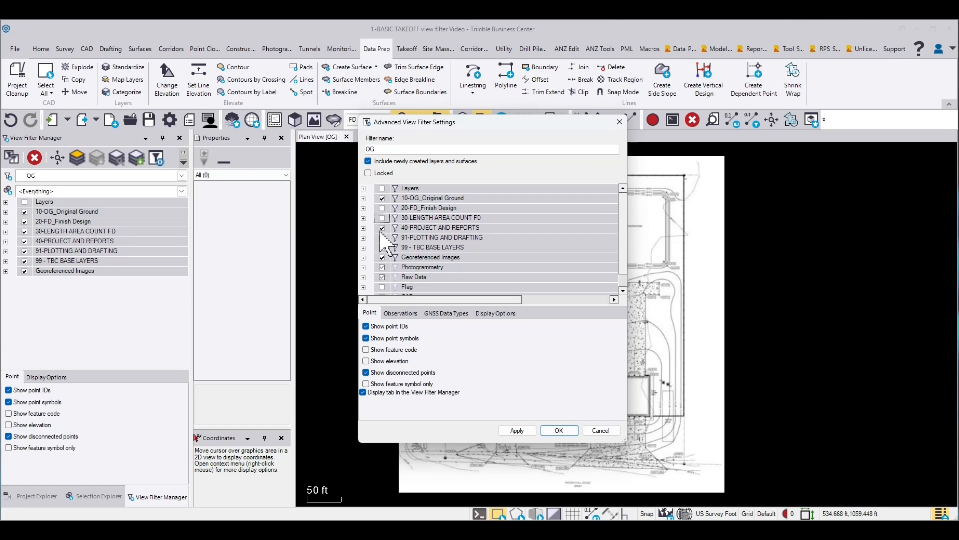
pyautogui.click(382, 228)
pyautogui.click(382, 237)
pyautogui.click(382, 248)
pyautogui.scroll(-1, 410, 230)
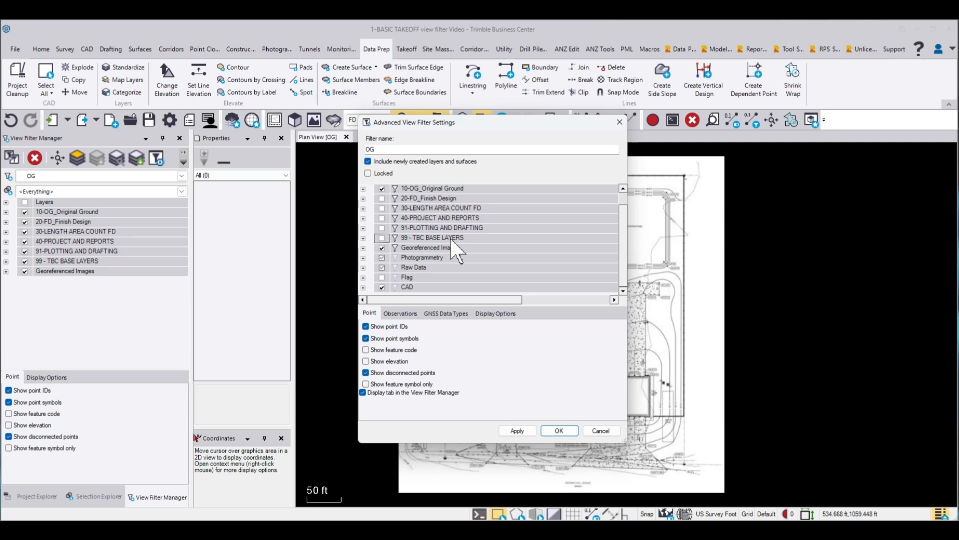
pyautogui.click(368, 174)
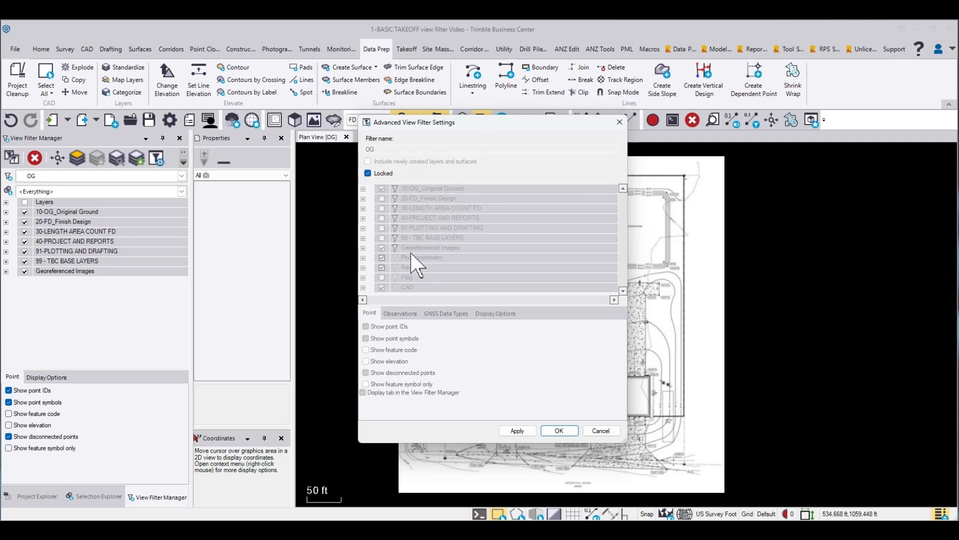
pyautogui.click(559, 431)
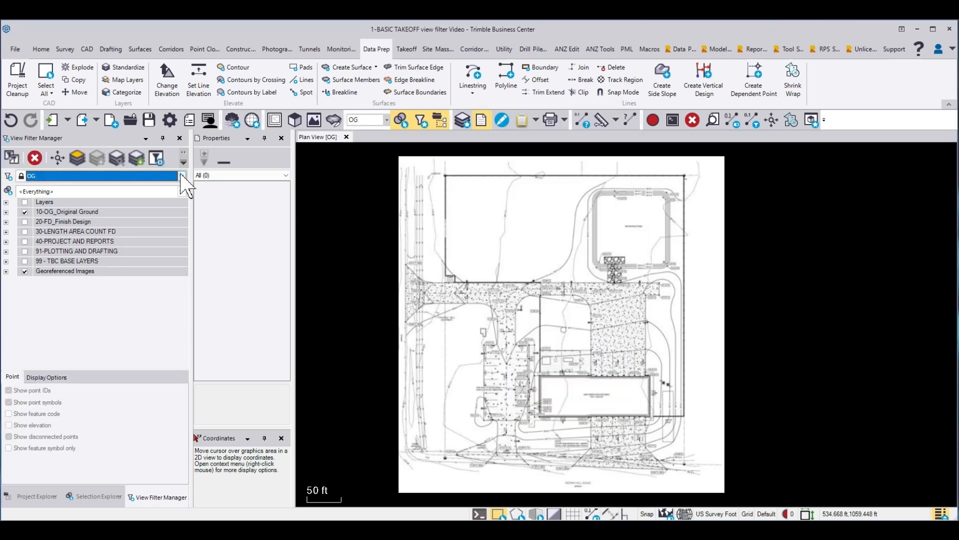
# Step: Import the vector PDF data from the FIREHOUSE.pdf page 001 image among the imported files, including fill boundaries
pyautogui.click(37, 497)
pyautogui.click(8, 210)
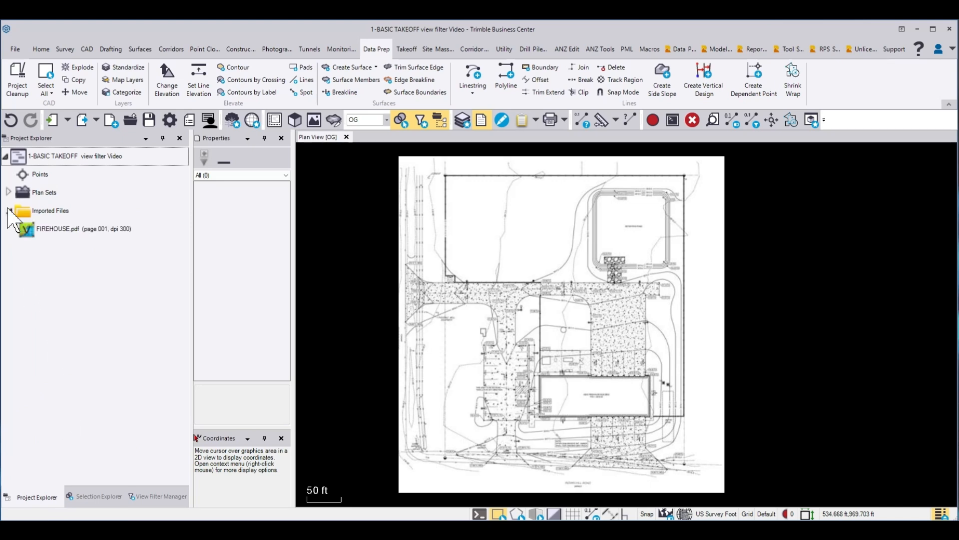
pyautogui.click(52, 230)
pyautogui.rightClick(52, 229)
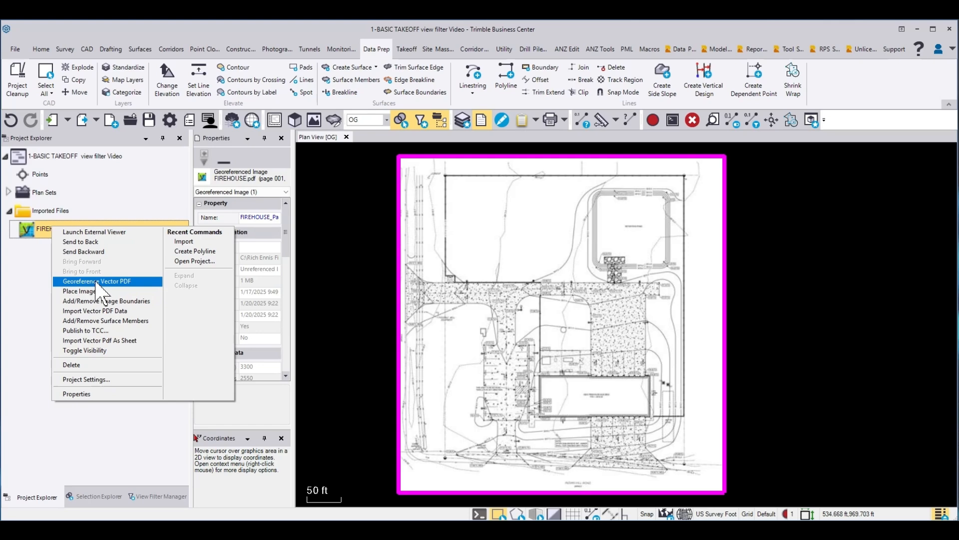
pyautogui.click(105, 311)
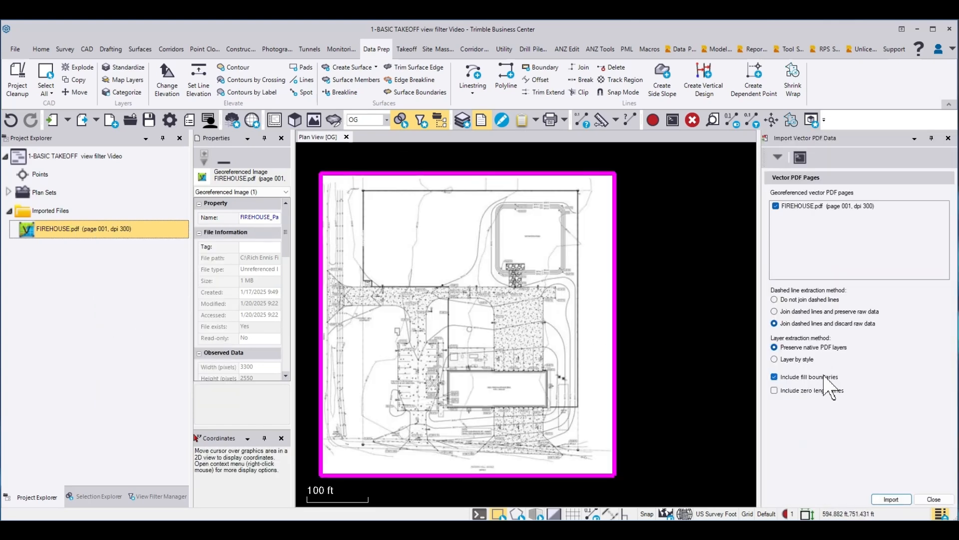
pyautogui.click(892, 499)
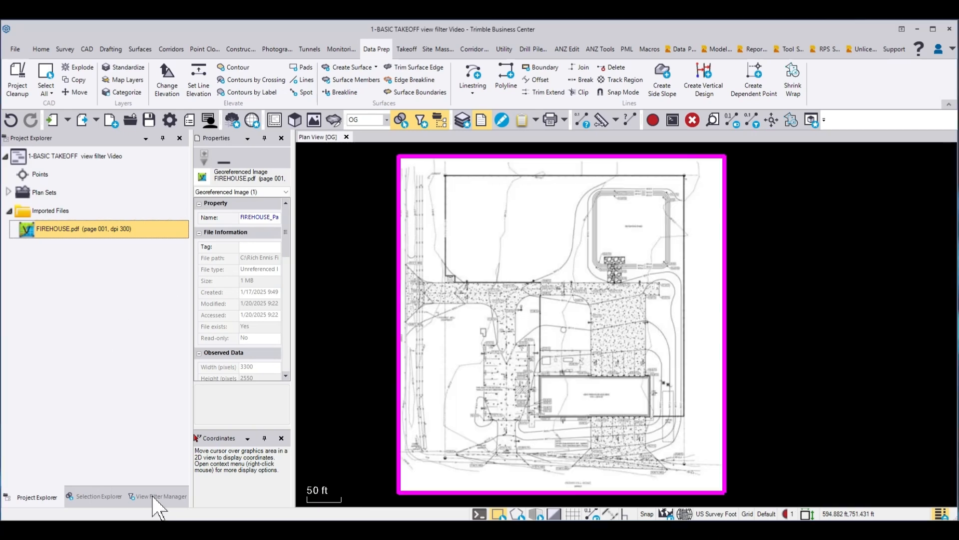
# Step: Apply My Filter to the plan view in the View Filter Manager
pyautogui.click(155, 497)
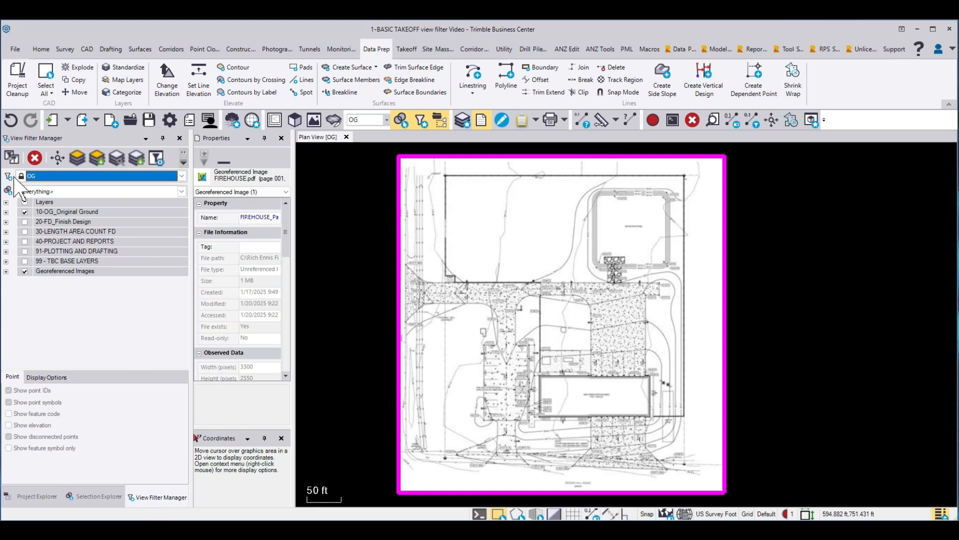
pyautogui.click(182, 176)
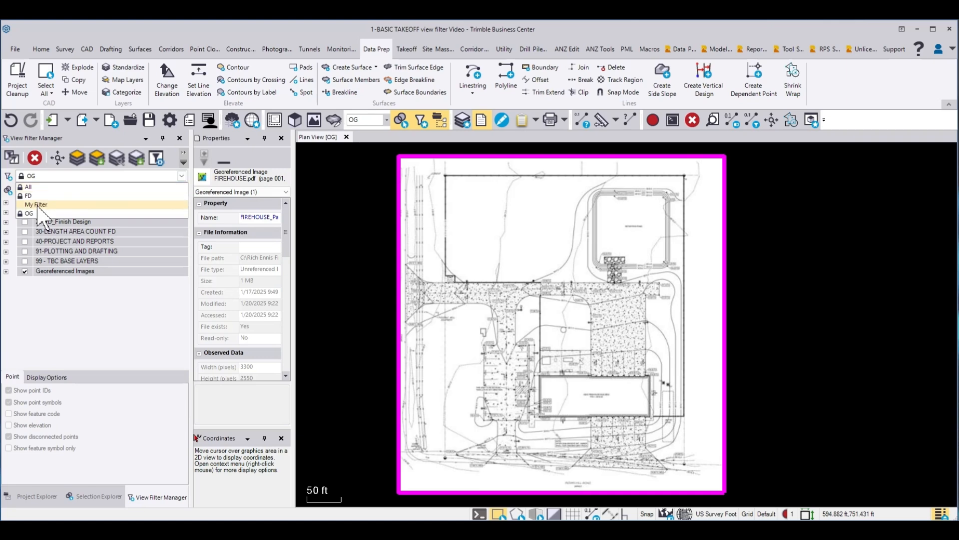
pyautogui.click(36, 205)
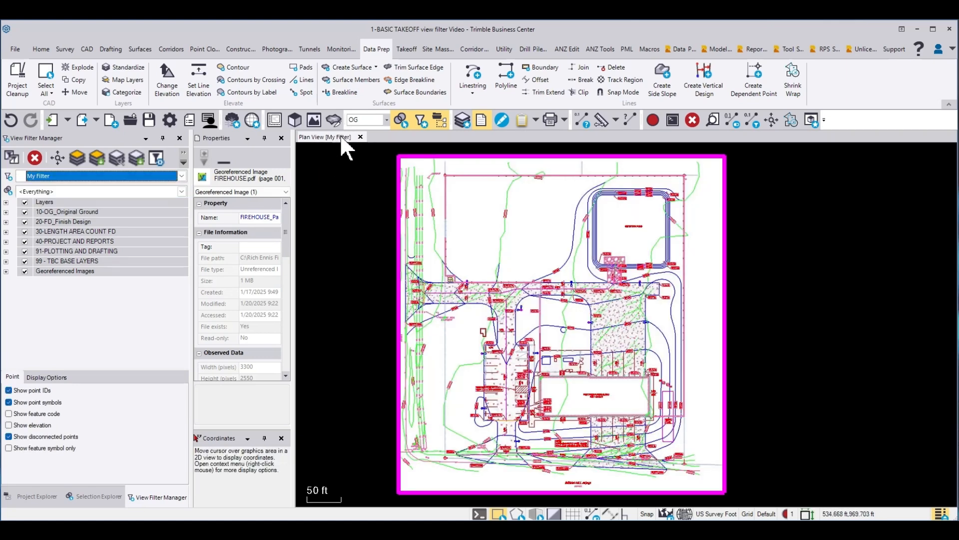
# Step: Open a second plan view and apply the OG filter to it
pyautogui.click(275, 120)
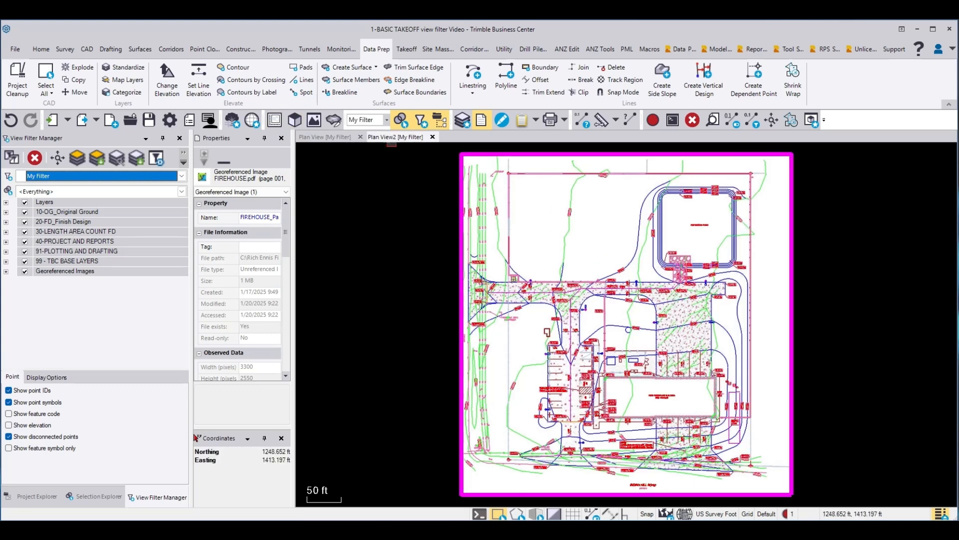
pyautogui.click(387, 120)
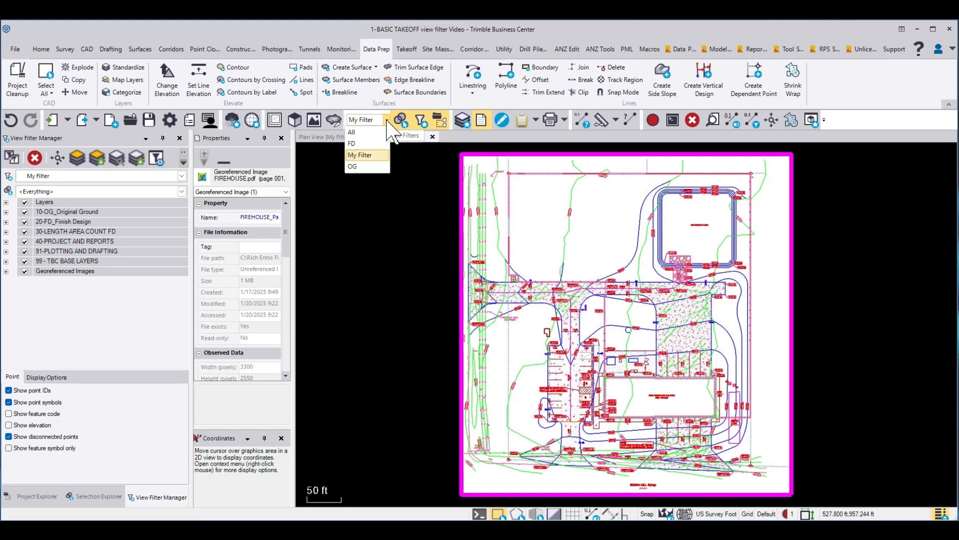
pyautogui.click(359, 167)
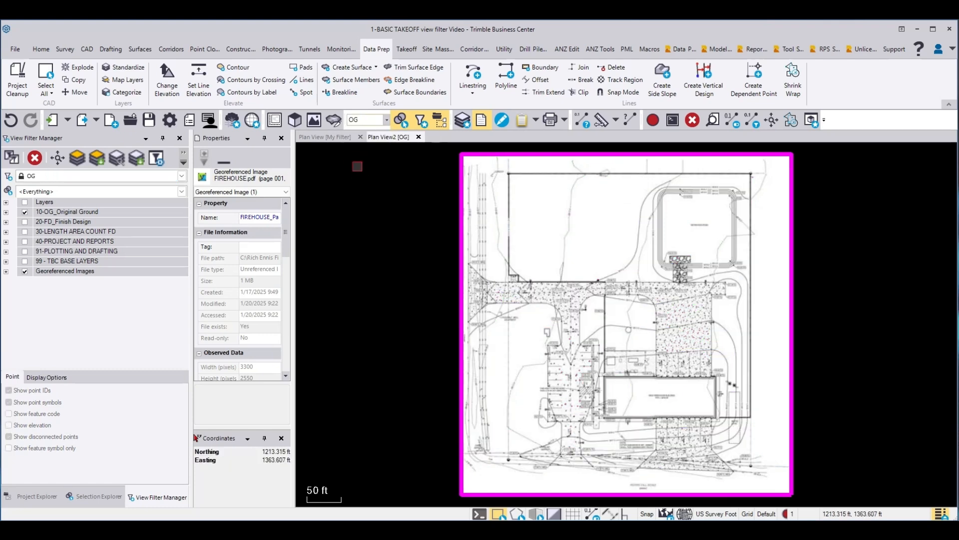
# Step: Open a 3D view and switch between the open views to compare their filters, ending on the original plan view
pyautogui.click(301, 123)
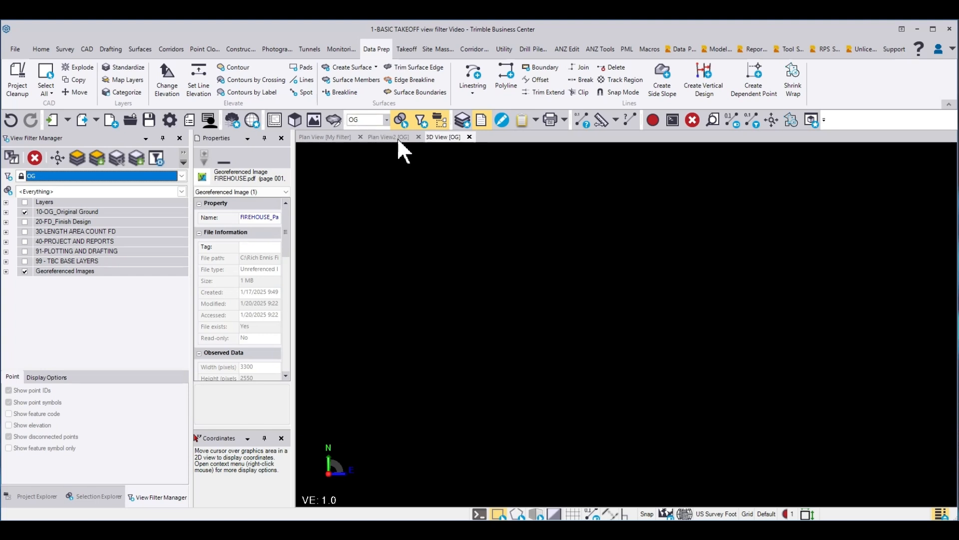
pyautogui.click(377, 140)
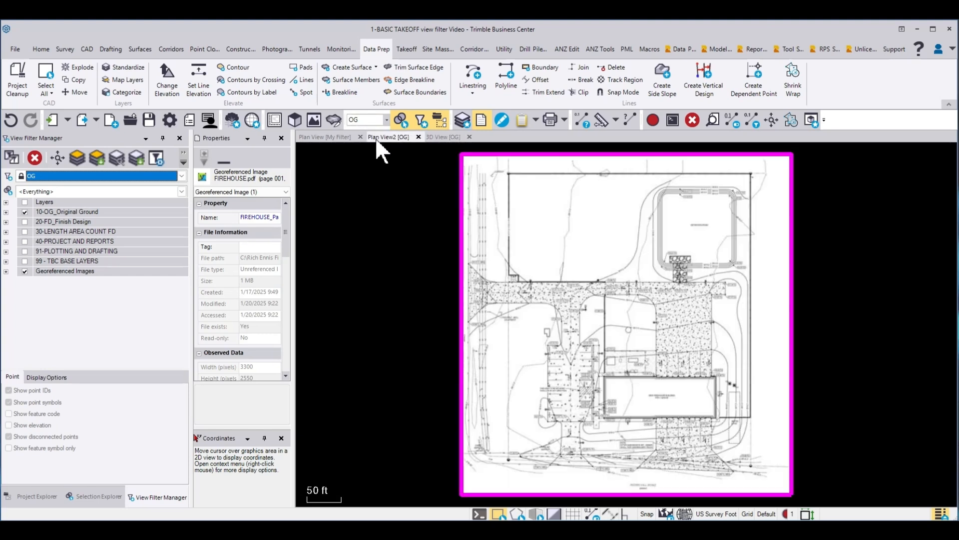
pyautogui.click(438, 137)
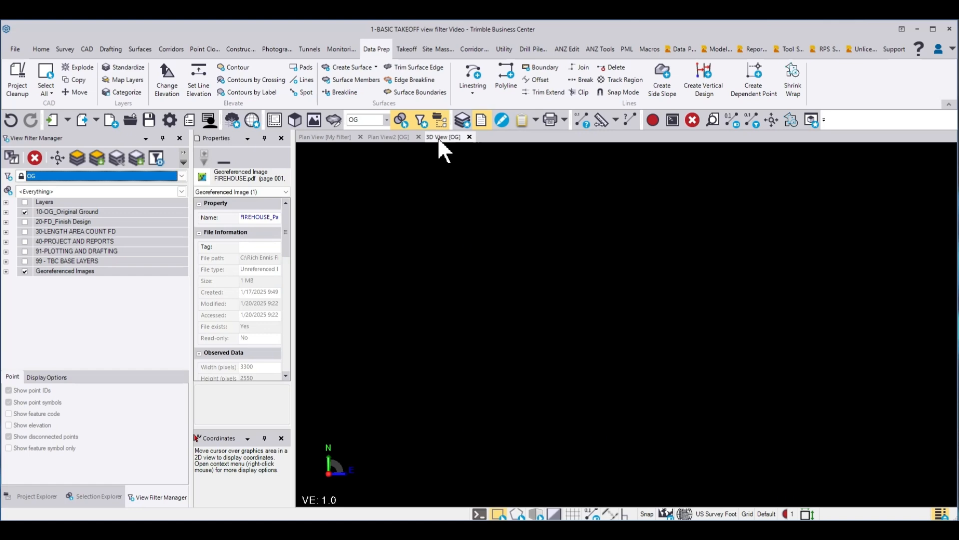
pyautogui.click(330, 139)
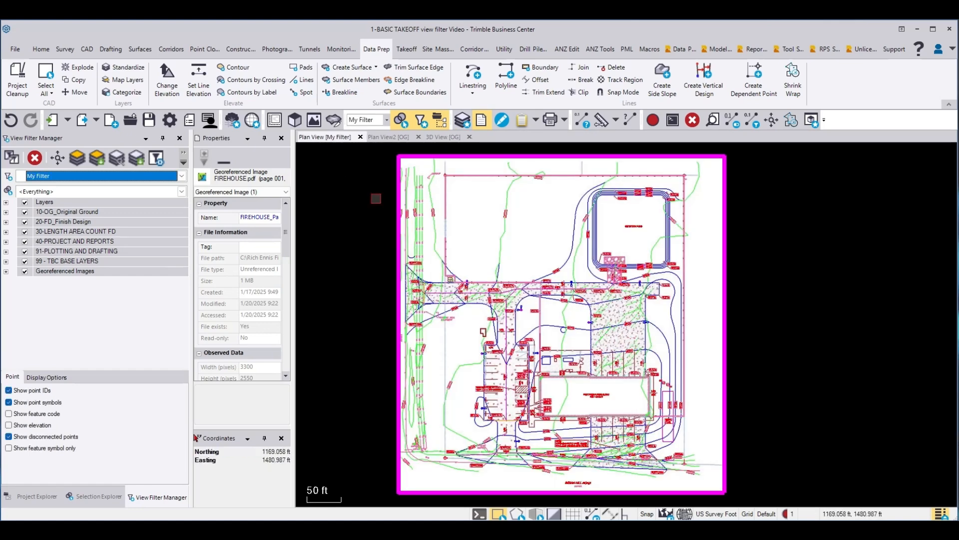
# Step: Place the second plan view in a vertical tab group beside the original plan view and frame the drawing in both
pyautogui.moveTo(620, 307); pyautogui.dragTo(528, 308, button='middle')
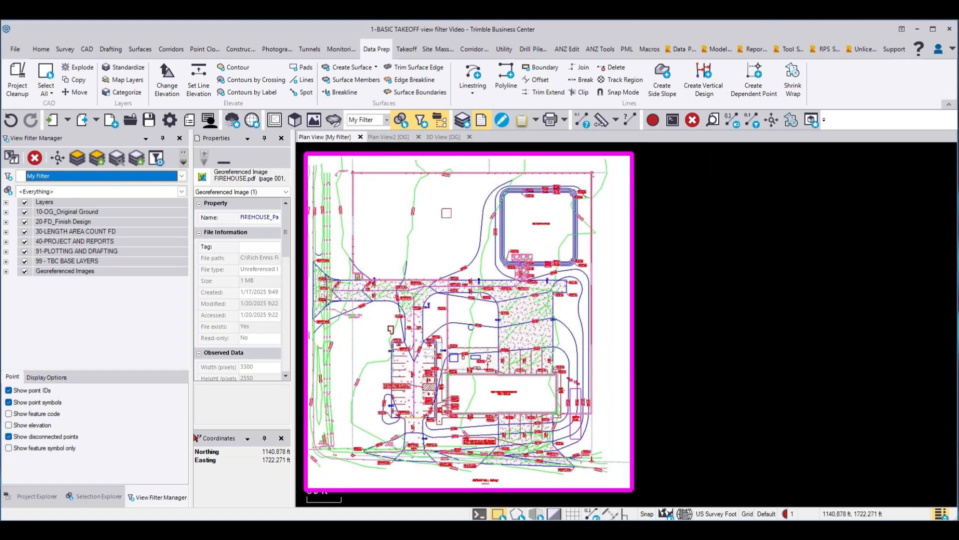
pyautogui.rightClick(395, 140)
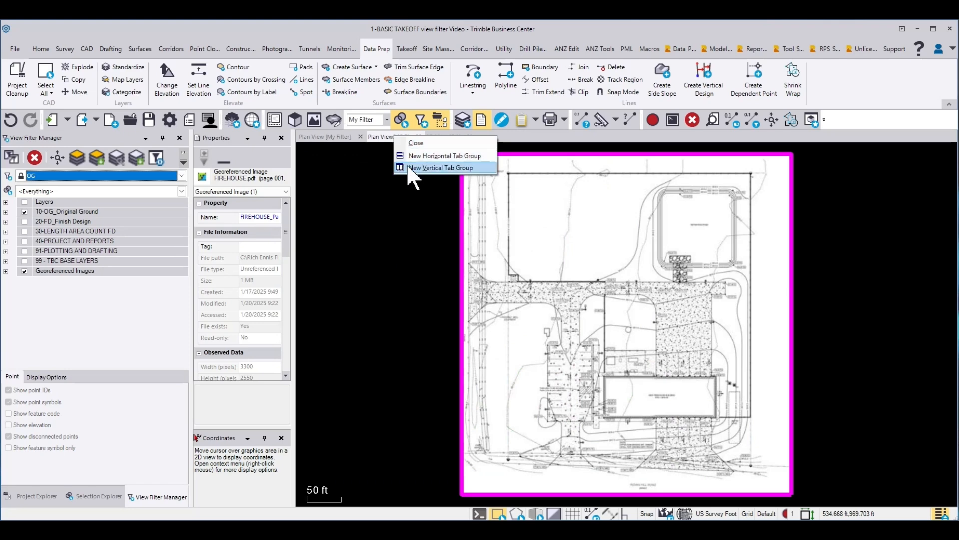
pyautogui.click(406, 163)
pyautogui.moveTo(790, 357); pyautogui.dragTo(760, 342, button='middle')
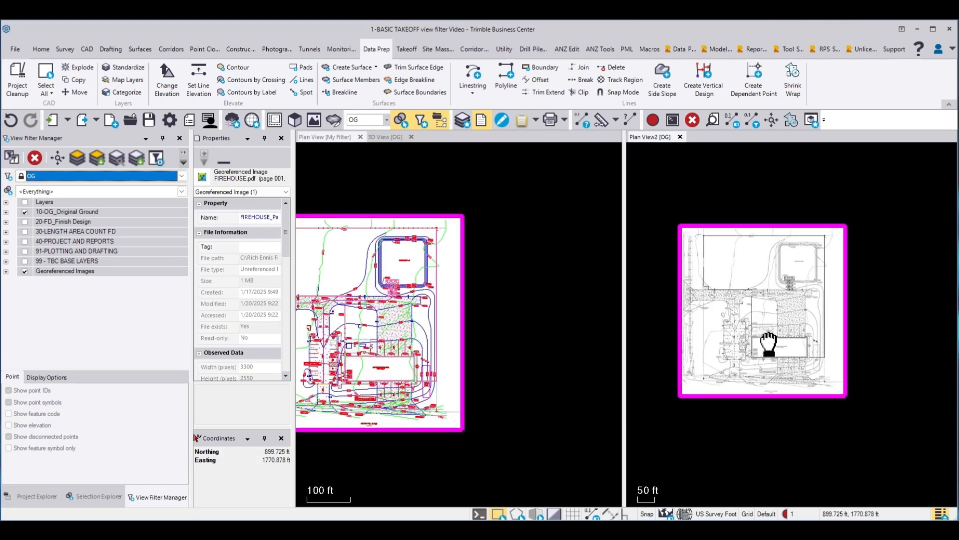
pyautogui.moveTo(505, 295); pyautogui.dragTo(575, 289, button='middle')
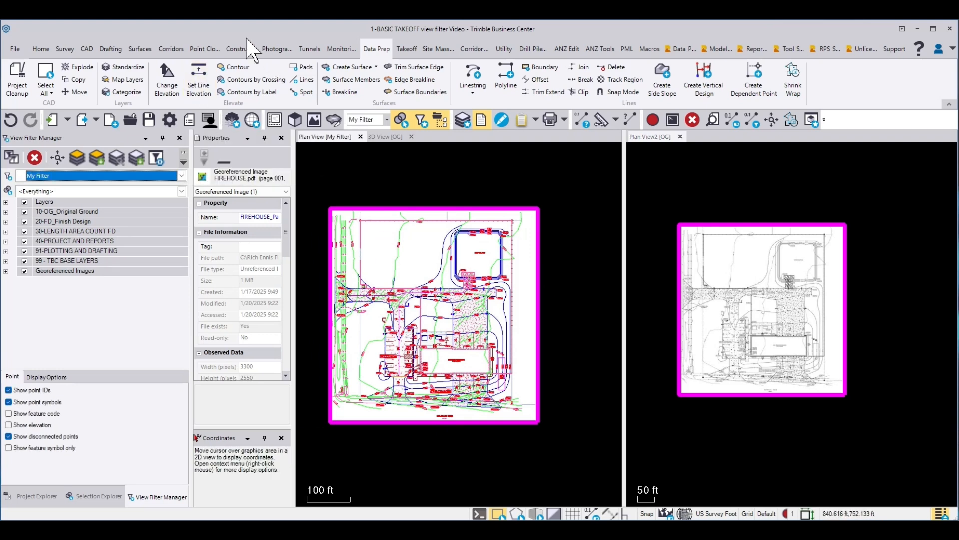
# Step: Standardize the lime dashed PDF lines onto the .OG - Contours layer and close the Standardize Layers command
pyautogui.click(406, 50)
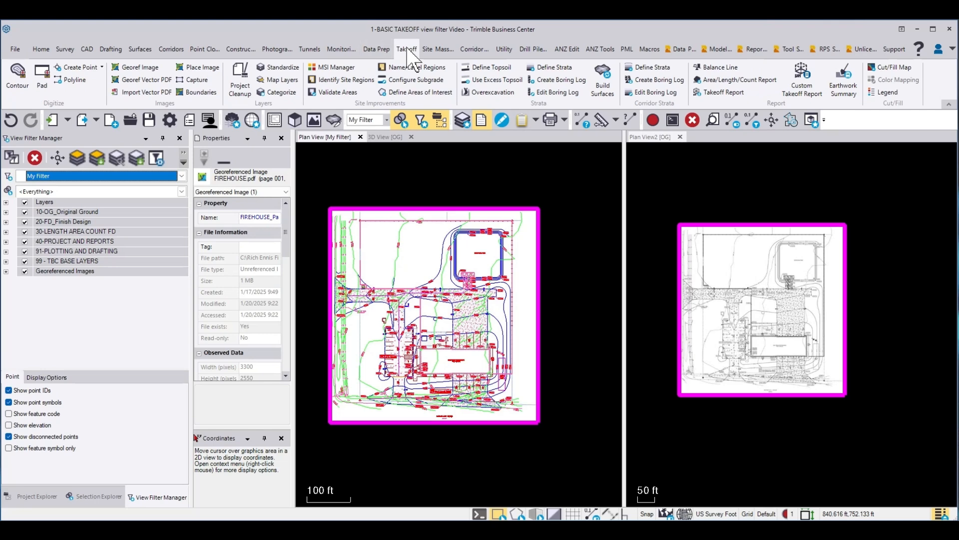
pyautogui.click(270, 71)
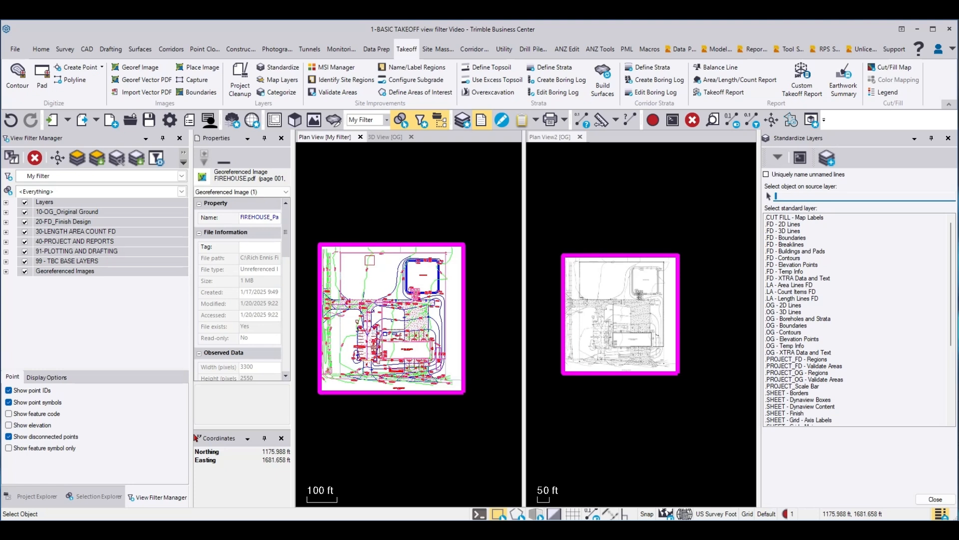
pyautogui.click(370, 260)
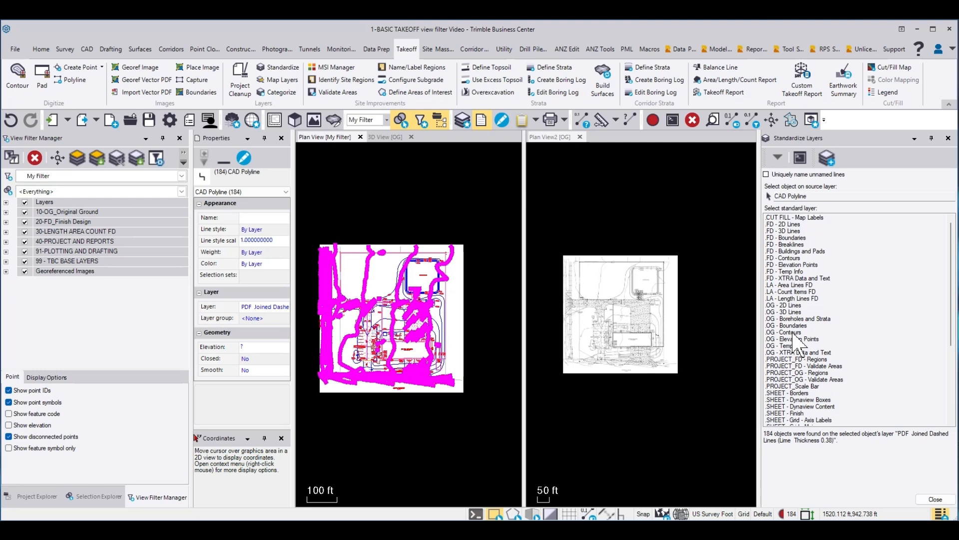
pyautogui.click(792, 332)
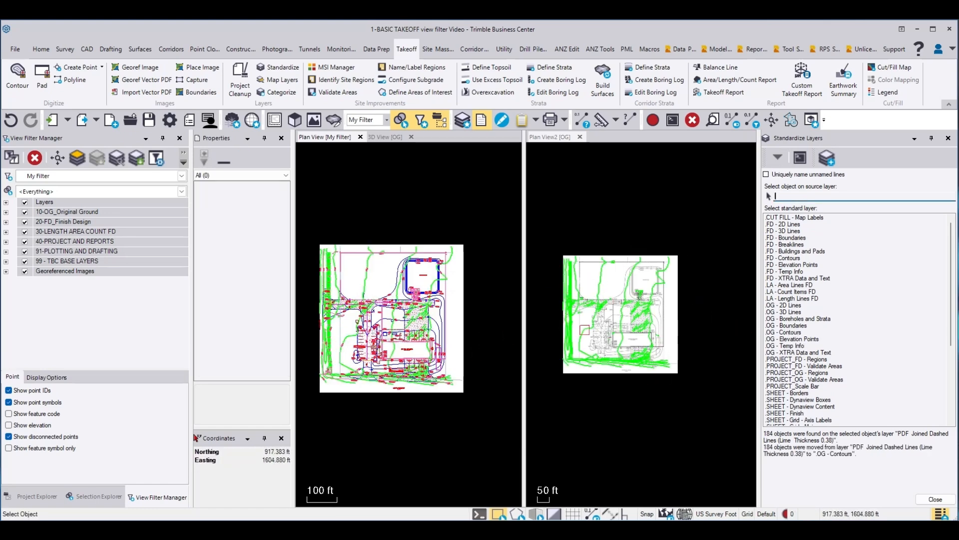
pyautogui.scroll(5, 642, 317)
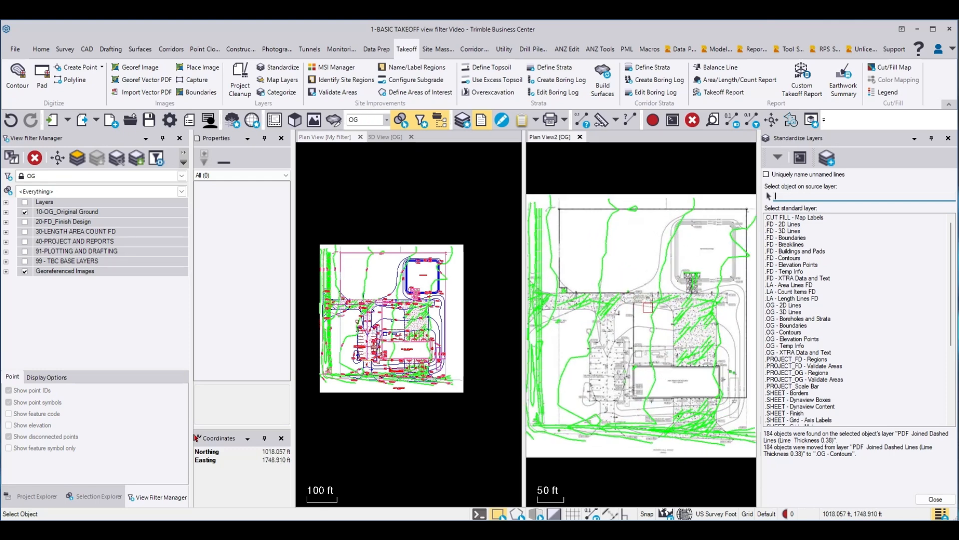
pyautogui.scroll(3, 371, 322)
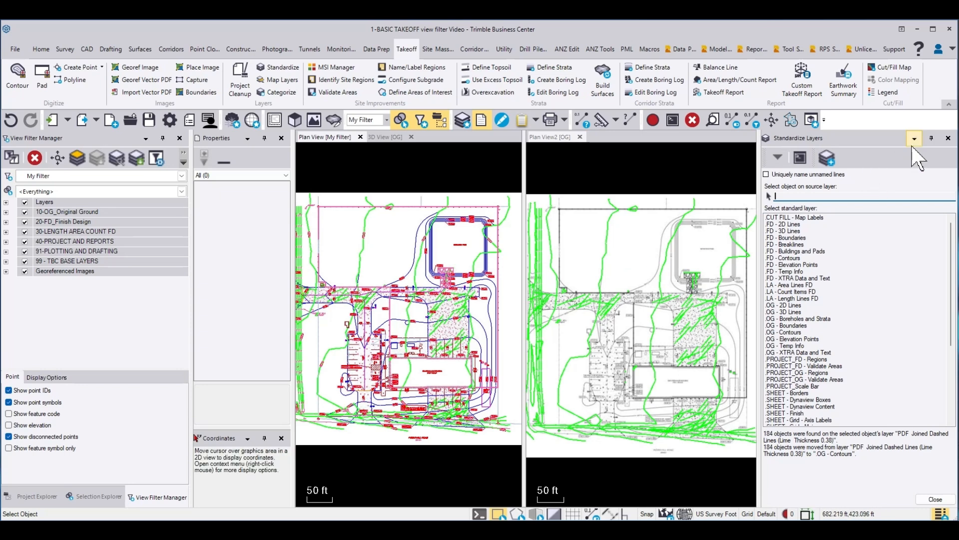
pyautogui.click(948, 138)
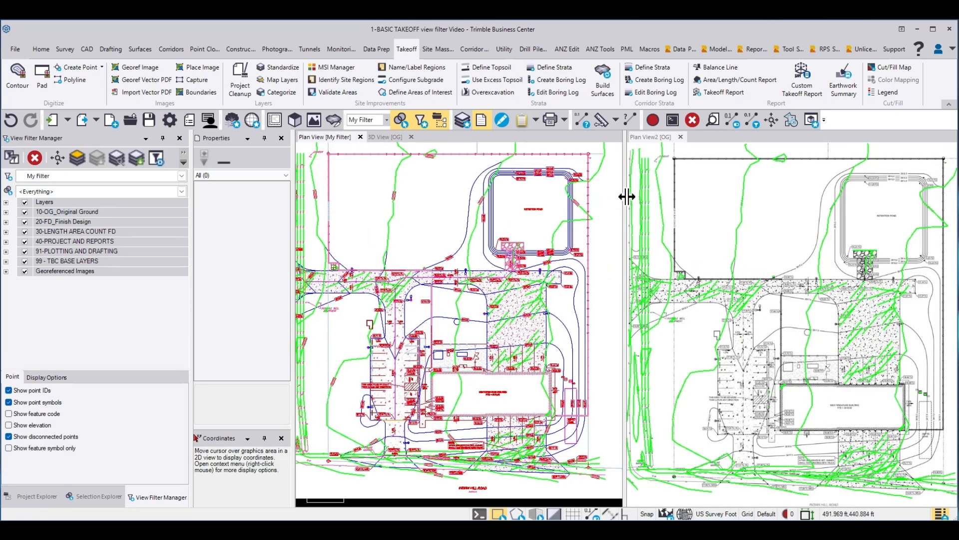
# Step: Select the existing ground contours crossing the site's north edge in the OG plan view, including the small closed loop
pyautogui.scroll(-4, 772, 236)
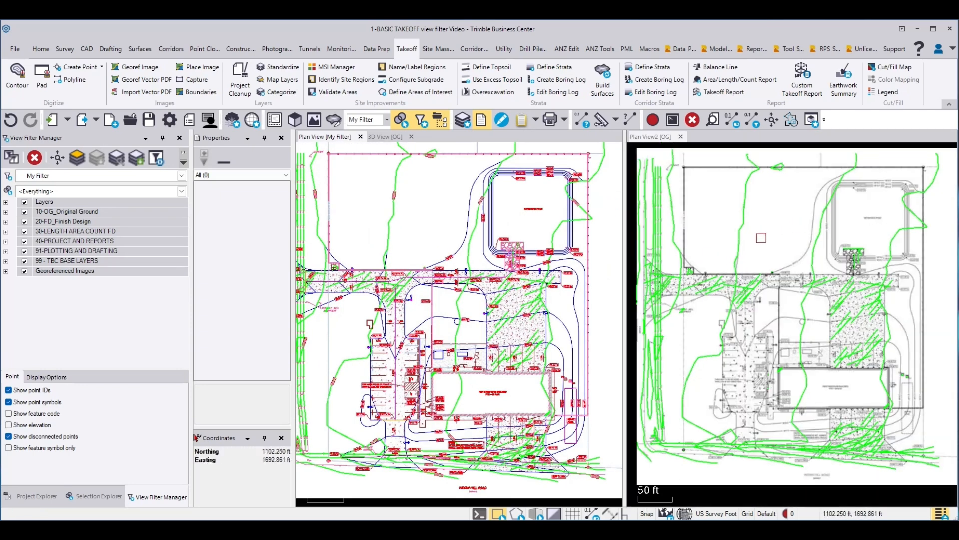
pyautogui.scroll(1, 892, 197)
pyautogui.click(878, 189)
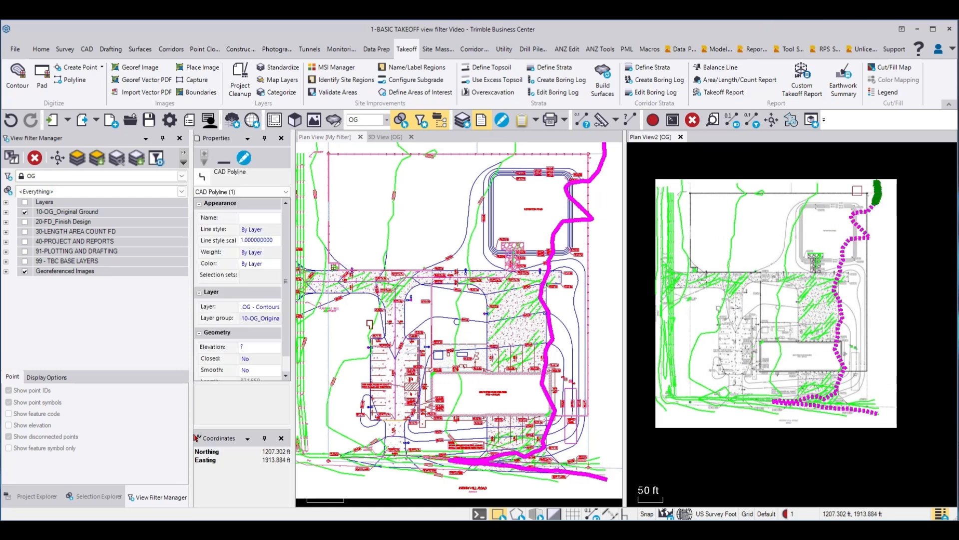
pyautogui.click(818, 184)
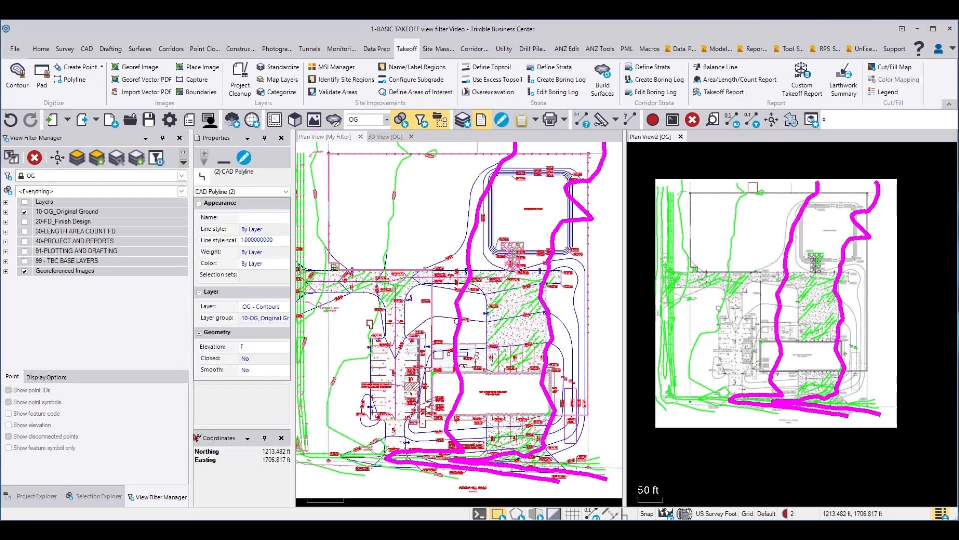
pyautogui.click(760, 191)
pyautogui.click(738, 186)
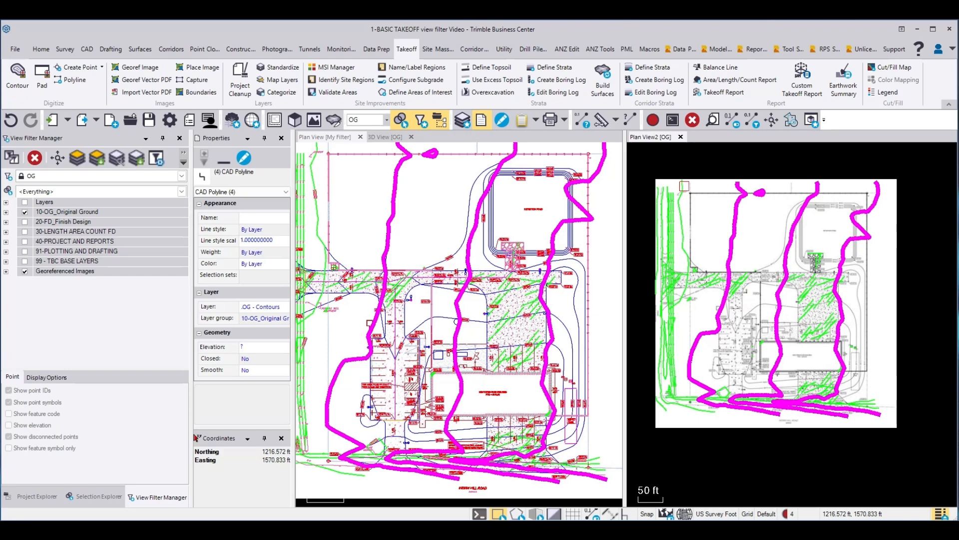
pyautogui.click(684, 186)
# Step: Add the contours along the site's west edge to the selection, including the two narrow closed loops beside the road
pyautogui.scroll(3, 662, 185)
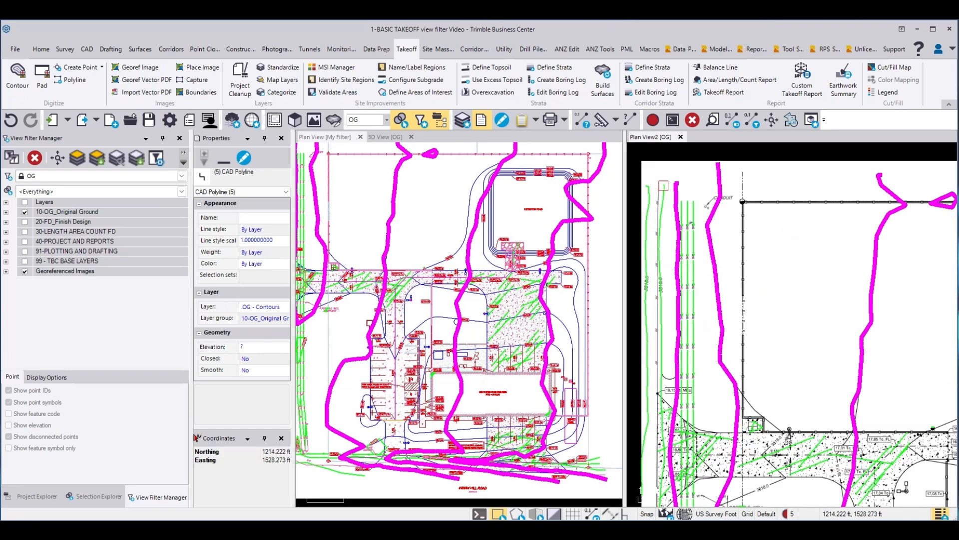
pyautogui.click(663, 186)
pyautogui.click(646, 186)
pyautogui.scroll(-3, 678, 179)
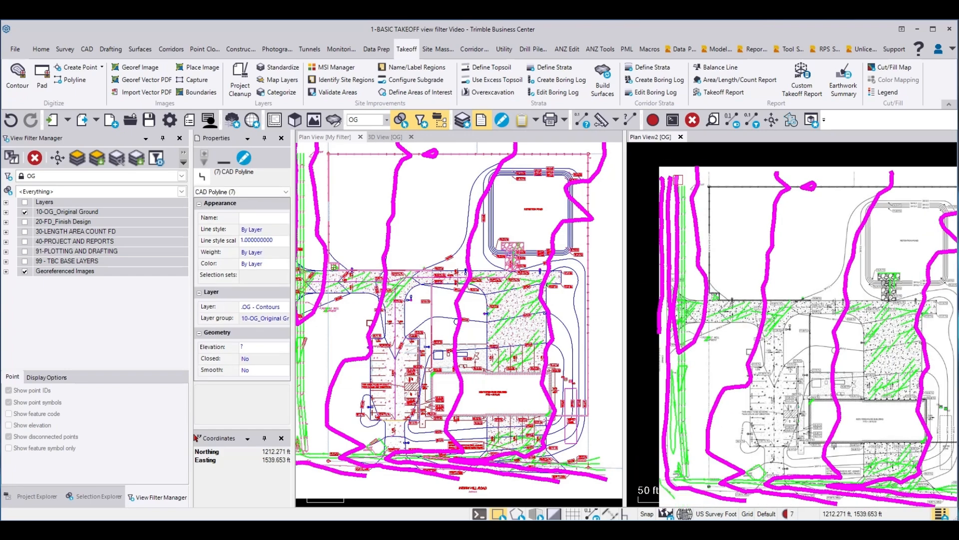
pyautogui.scroll(3, 694, 409)
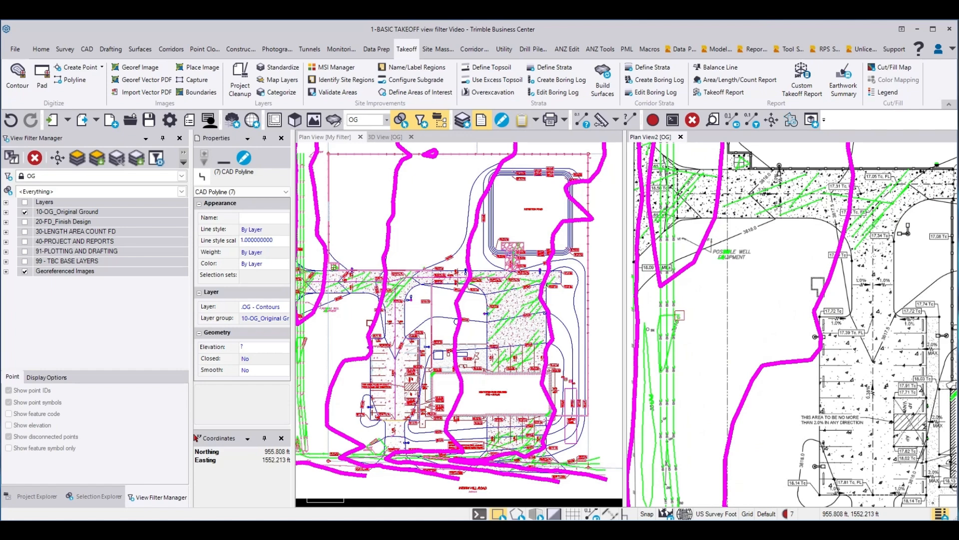
pyautogui.click(680, 316)
pyautogui.scroll(-3, 733, 255)
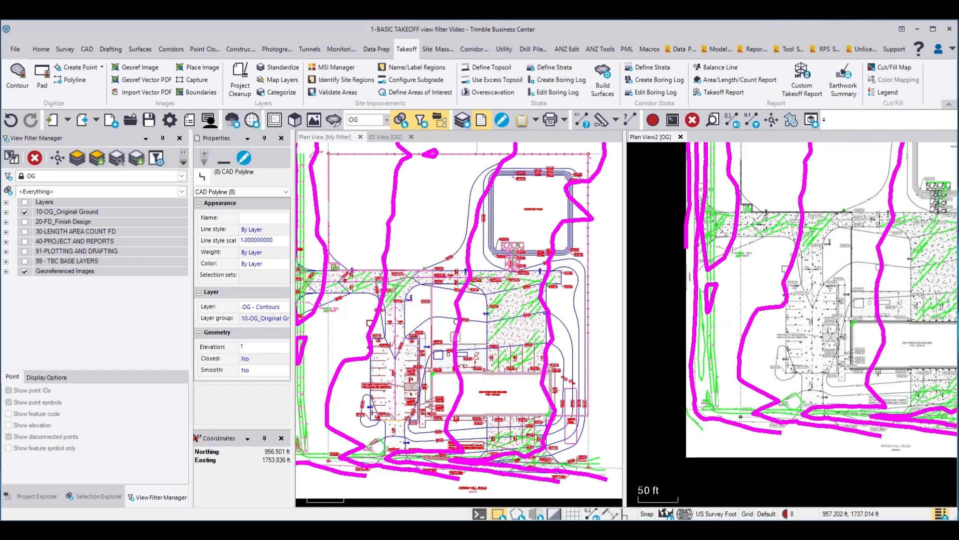
pyautogui.scroll(4, 707, 351)
pyautogui.click(700, 355)
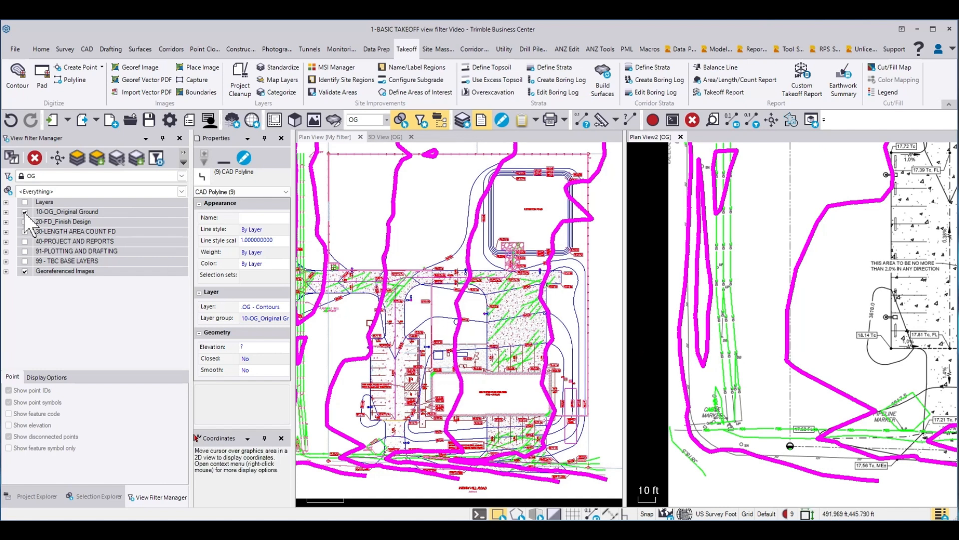
# Step: Hide the numbered layer groups from 10-OG_Original Ground through 99 - TBC BASE LAYERS in the original plan view's My Filter
pyautogui.click(337, 136)
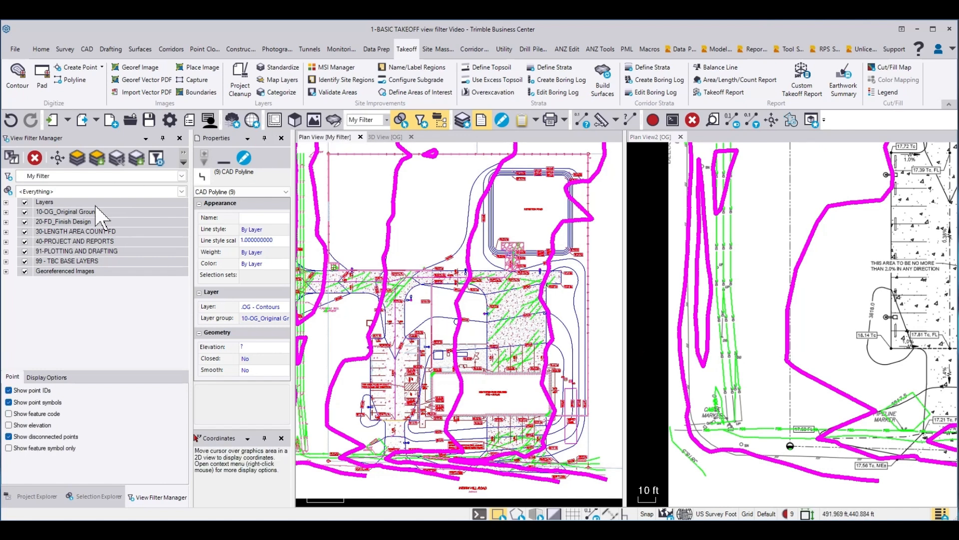
pyautogui.click(25, 212)
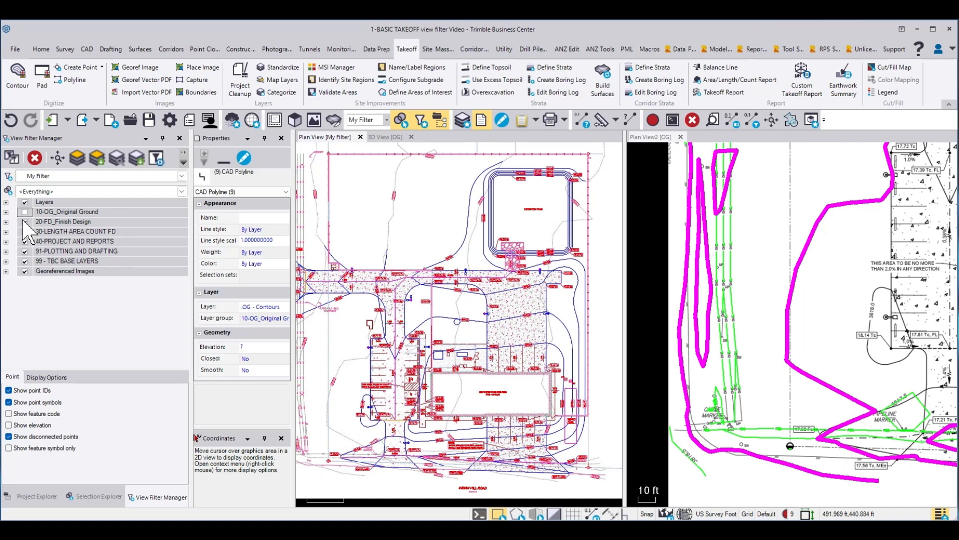
pyautogui.click(25, 222)
pyautogui.click(25, 231)
pyautogui.click(24, 242)
pyautogui.click(24, 251)
pyautogui.click(24, 261)
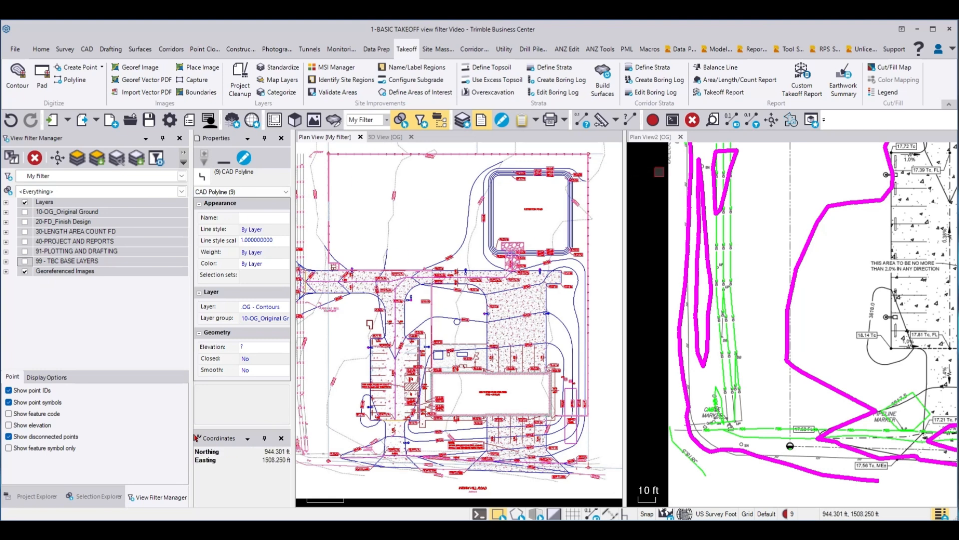
# Step: Add the remaining contours around the site's southwest corner in the OG plan view, including those near the cable and pipeline markers
pyautogui.click(660, 138)
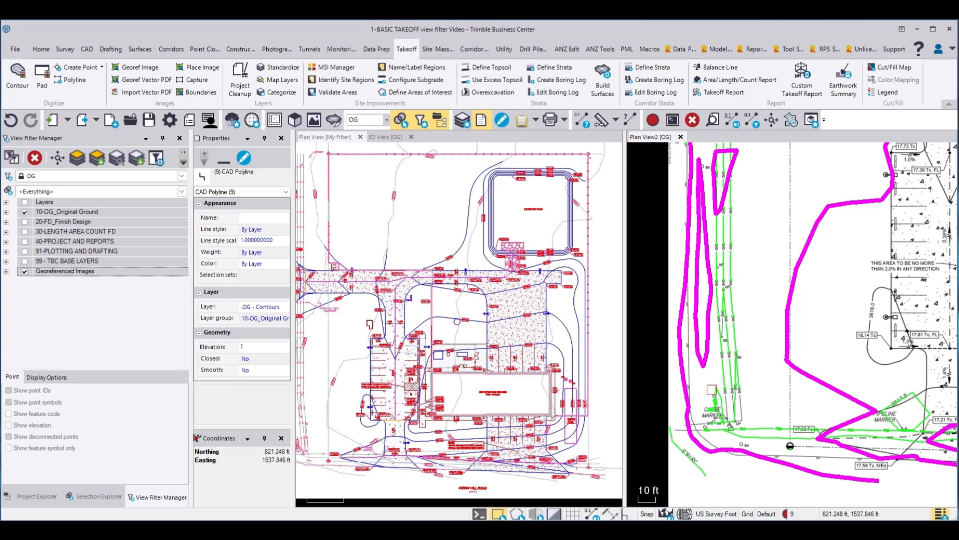
pyautogui.moveTo(714, 385); pyautogui.dragTo(711, 396)
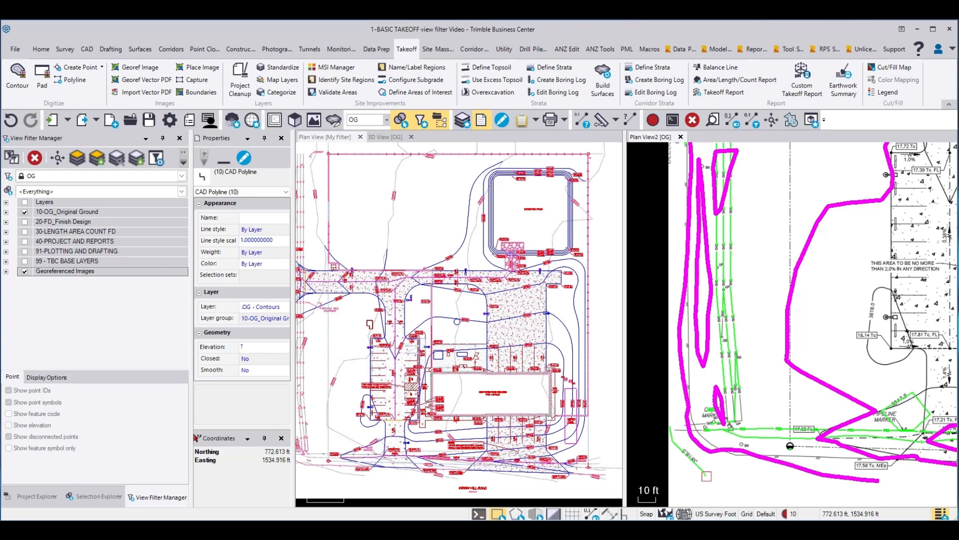
pyautogui.moveTo(707, 475); pyautogui.dragTo(707, 477)
pyautogui.moveTo(760, 438); pyautogui.dragTo(761, 437)
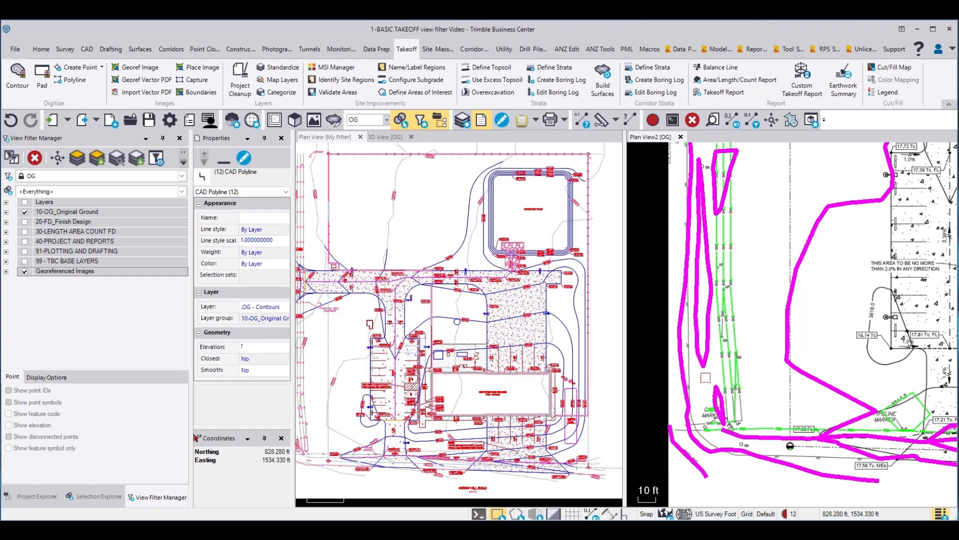
pyautogui.scroll(-3, 705, 377)
pyautogui.scroll(3, 817, 391)
pyautogui.click(815, 392)
pyautogui.scroll(-3, 667, 343)
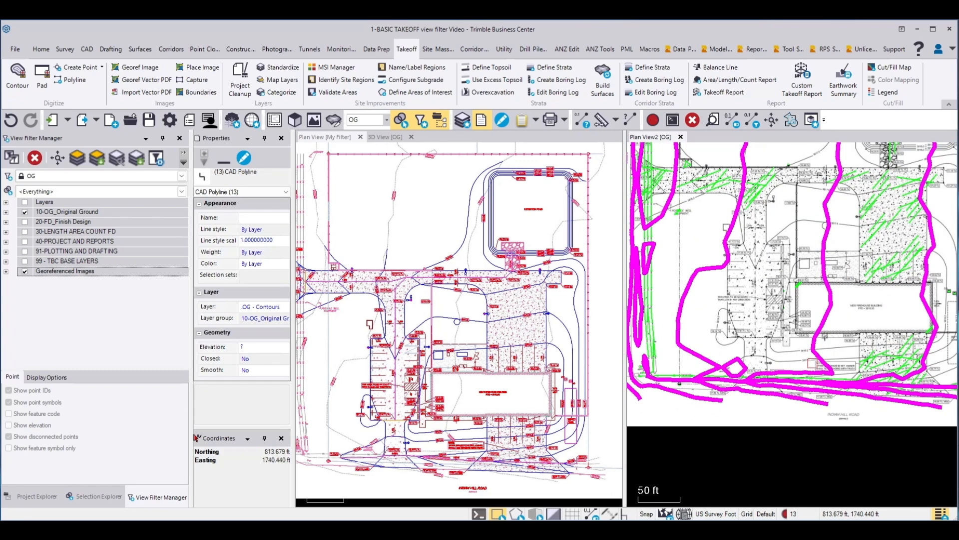
# Step: Add the remaining short contours at the southeast end of the road, below the firehouse building, to the selection
pyautogui.scroll(4, 888, 358)
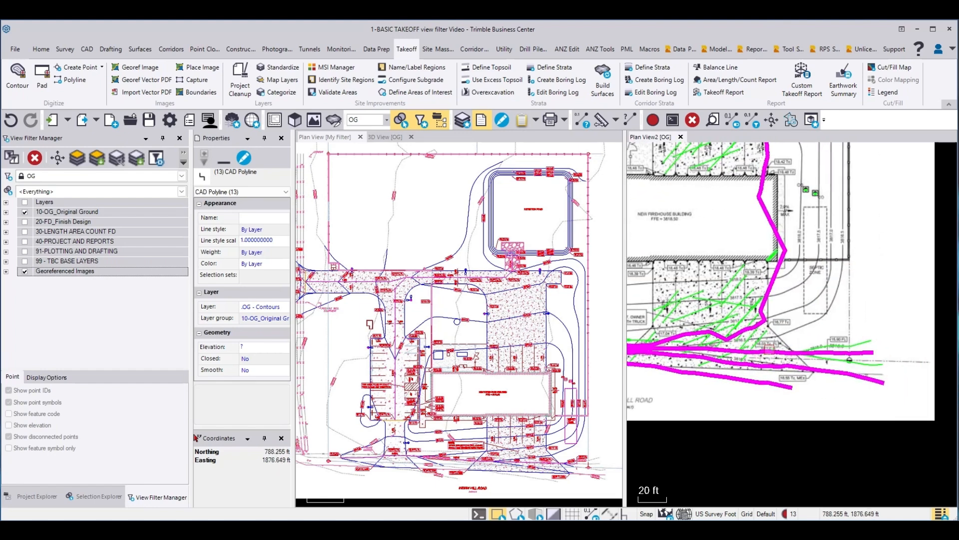
pyautogui.scroll(2, 859, 343)
pyautogui.click(862, 342)
pyautogui.scroll(-2, 865, 395)
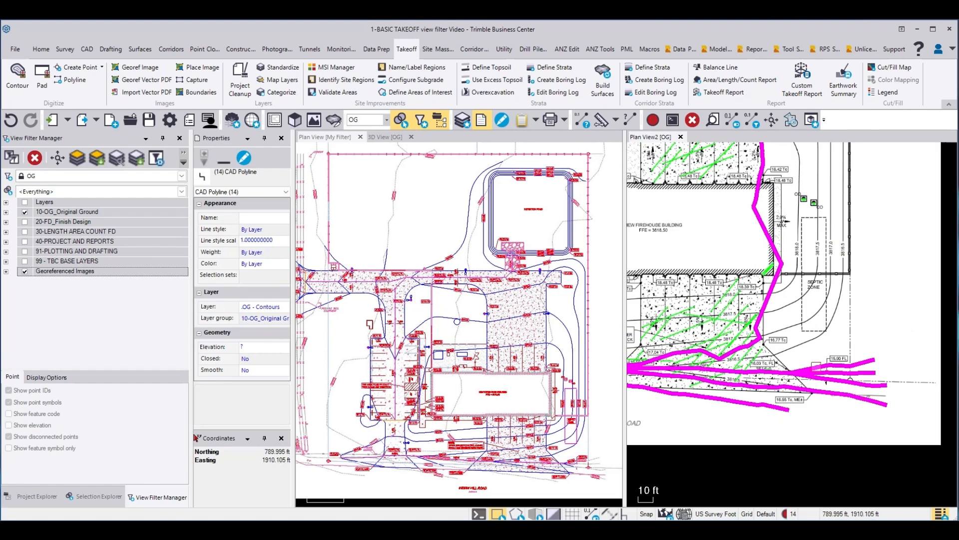
pyautogui.scroll(3, 755, 371)
pyautogui.click(805, 424)
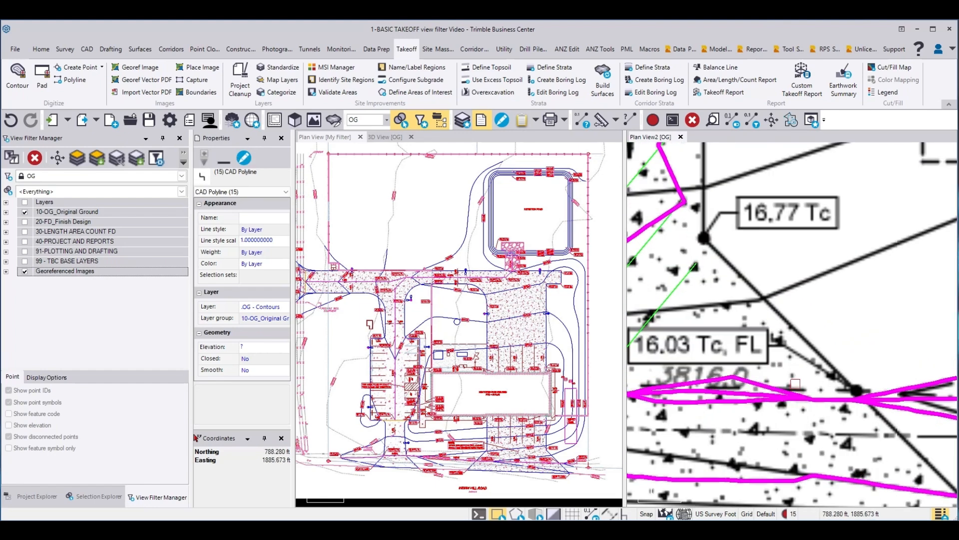
pyautogui.scroll(-2, 808, 429)
pyautogui.scroll(-3, 808, 429)
pyautogui.scroll(-5, 808, 428)
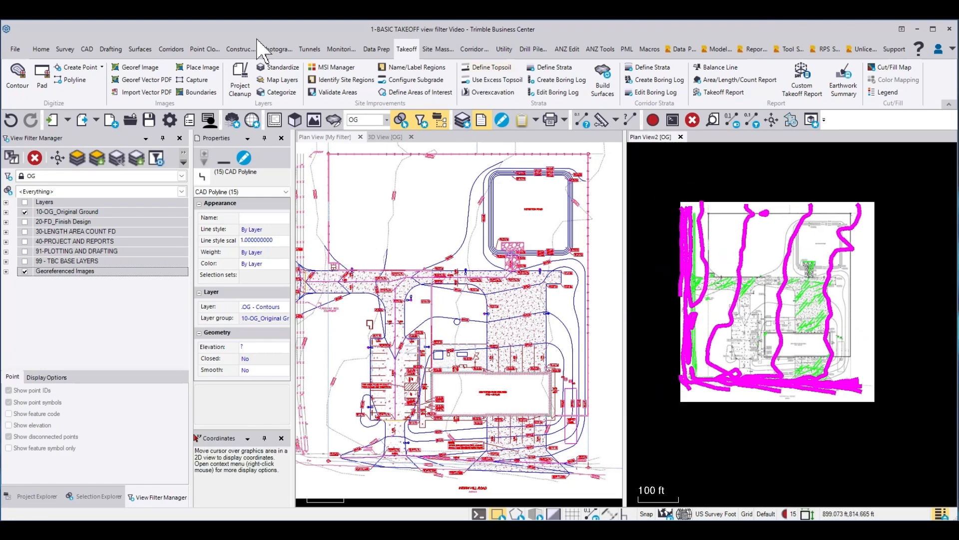
# Step: Invert the contour selection and delete the stray non-contour lines from the .OG - Contours layer
pyautogui.click(41, 49)
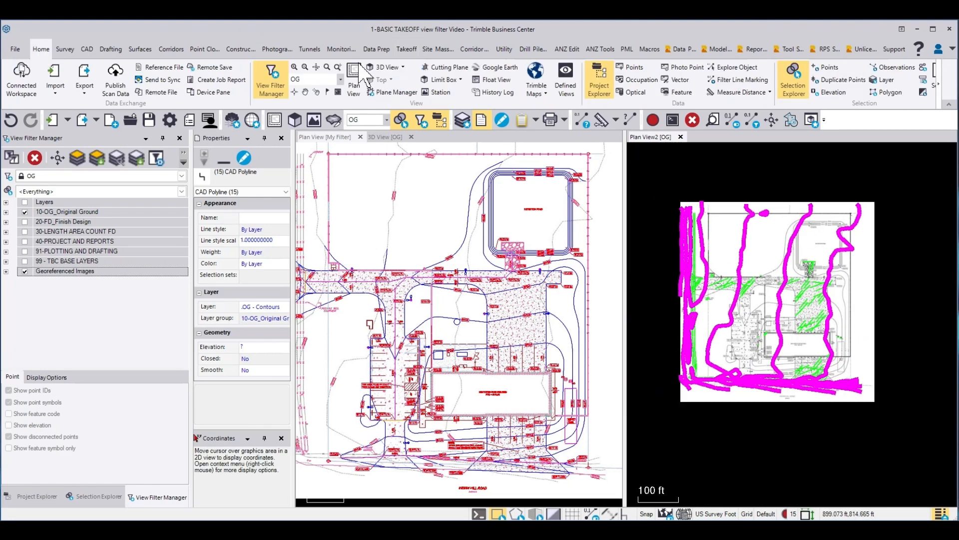
pyautogui.click(926, 93)
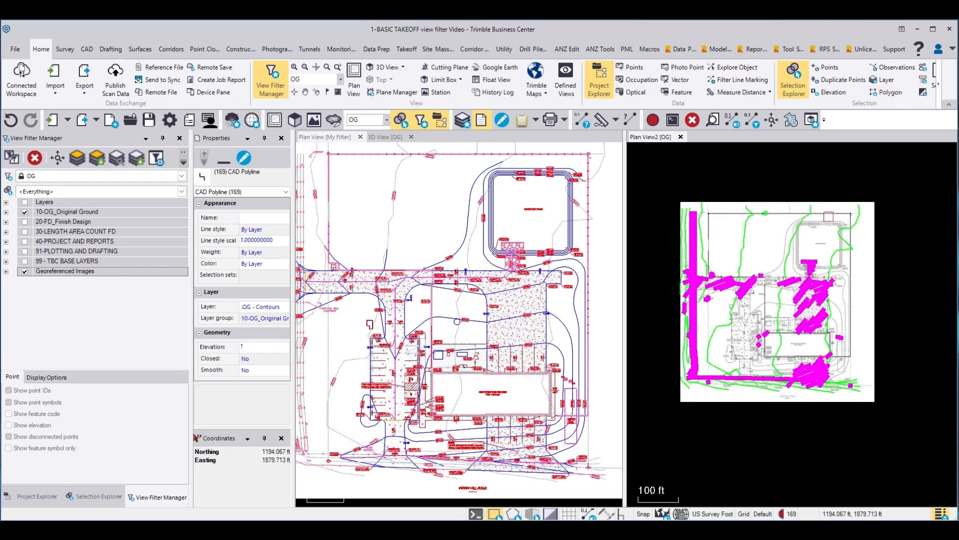
pyautogui.scroll(6, 811, 381)
pyautogui.scroll(-4, 915, 338)
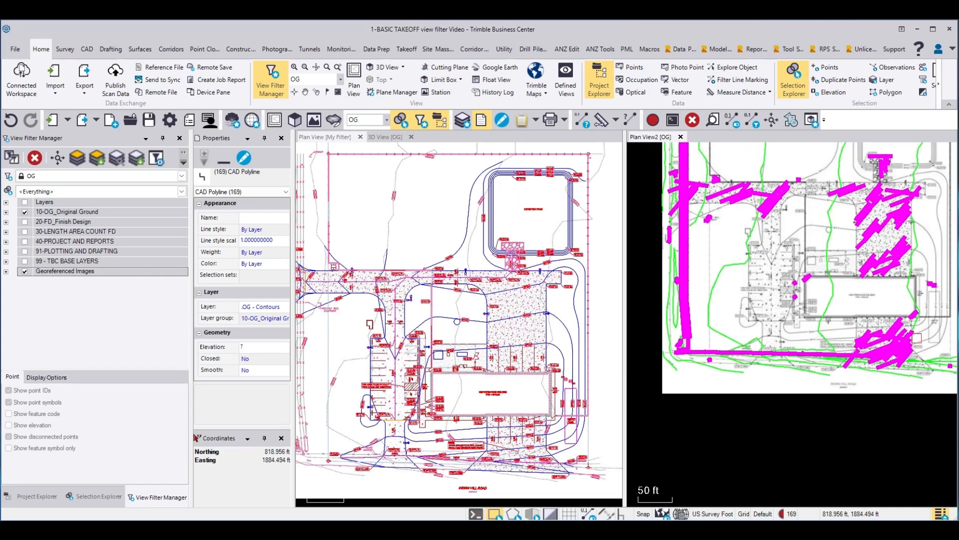
pyautogui.click(693, 120)
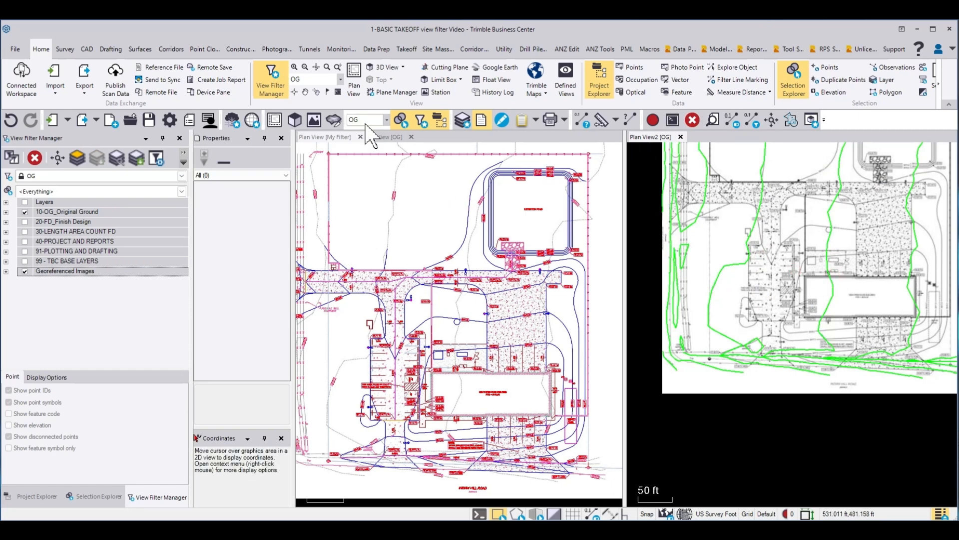
# Step: Set the second plan view to the FD filter and standardize the blue 0.36 PDF linework onto the .FD - Contours layer
pyautogui.click(386, 120)
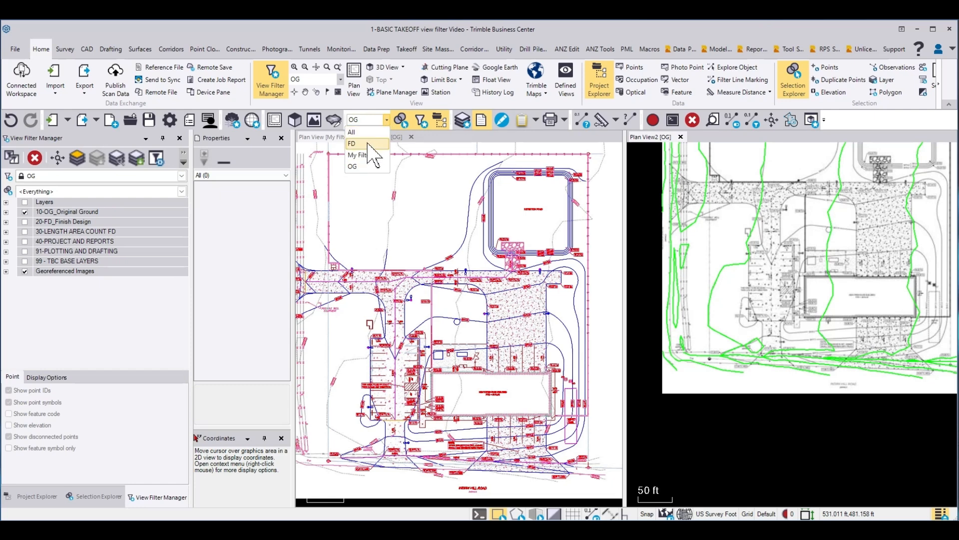
pyautogui.click(369, 145)
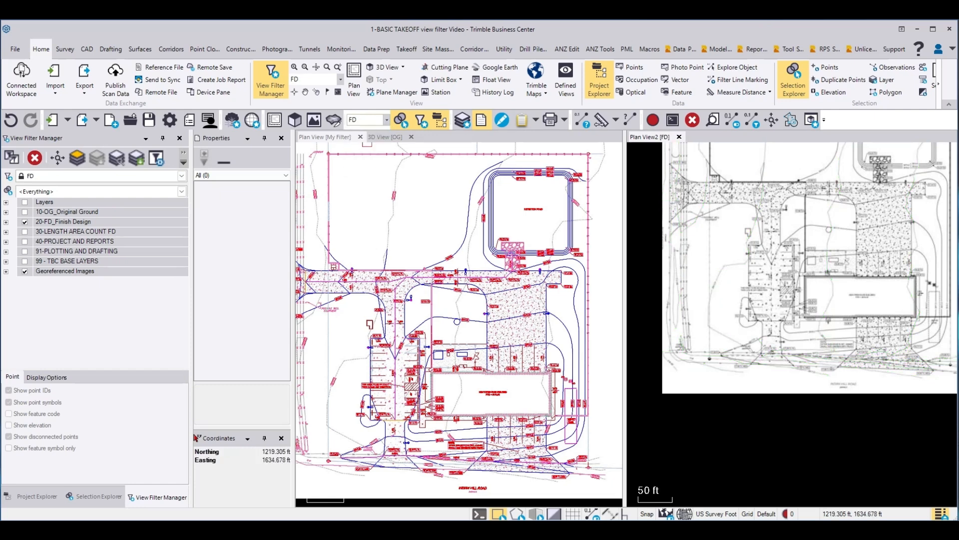
pyautogui.click(372, 186)
pyautogui.rightClick(372, 187)
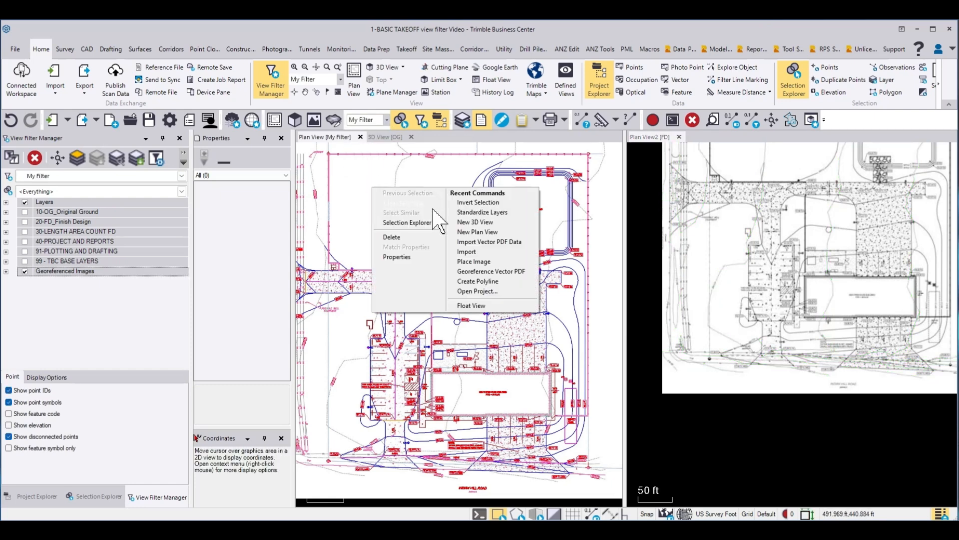
pyautogui.click(477, 212)
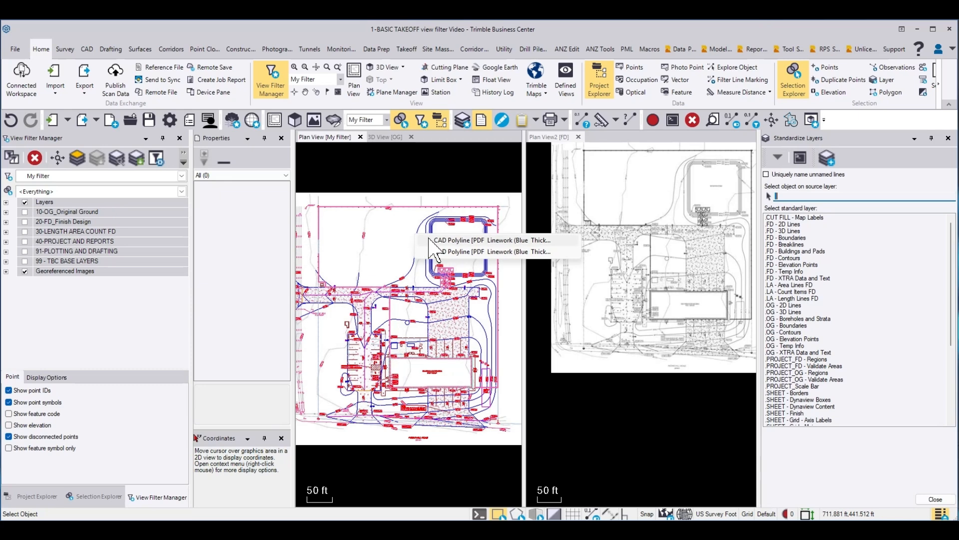
pyautogui.click(427, 237)
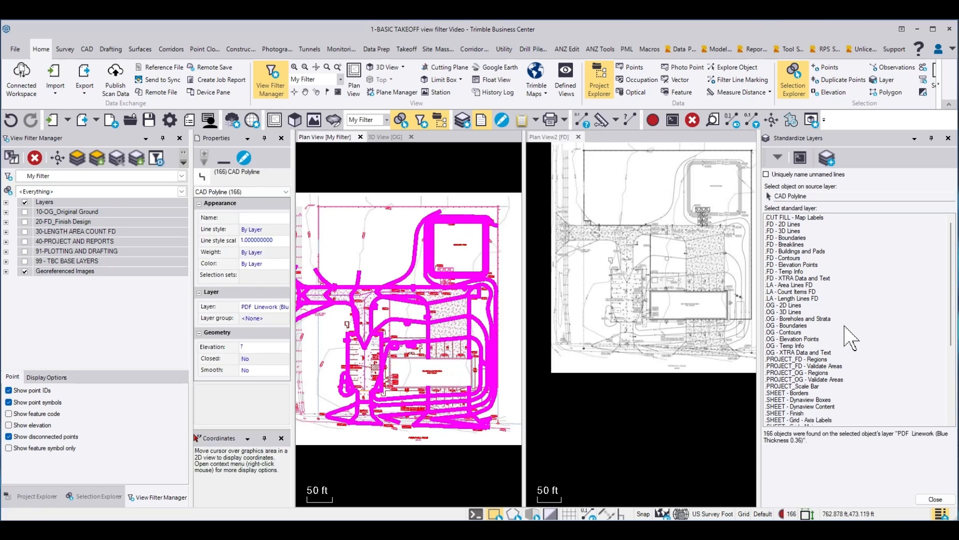
pyautogui.click(790, 257)
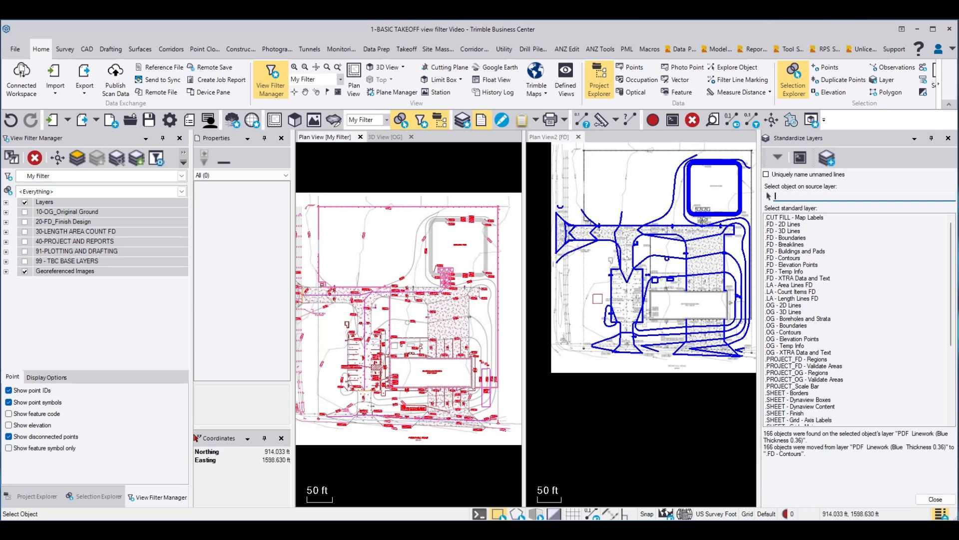
pyautogui.click(948, 138)
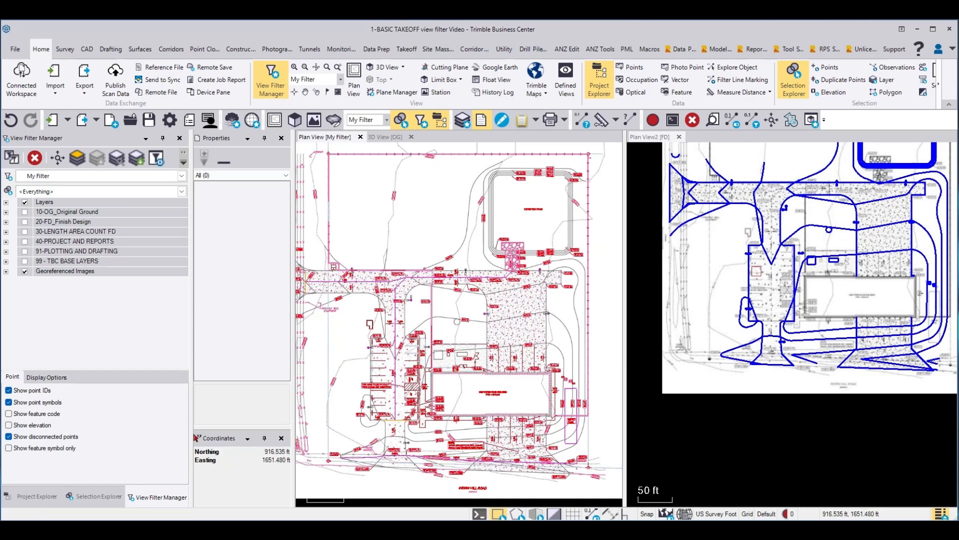
# Step: In the FD plan view, select the flared west entrance lines and both long edges of the east-west driveway
pyautogui.moveTo(757, 272); pyautogui.dragTo(751, 336, button='middle')
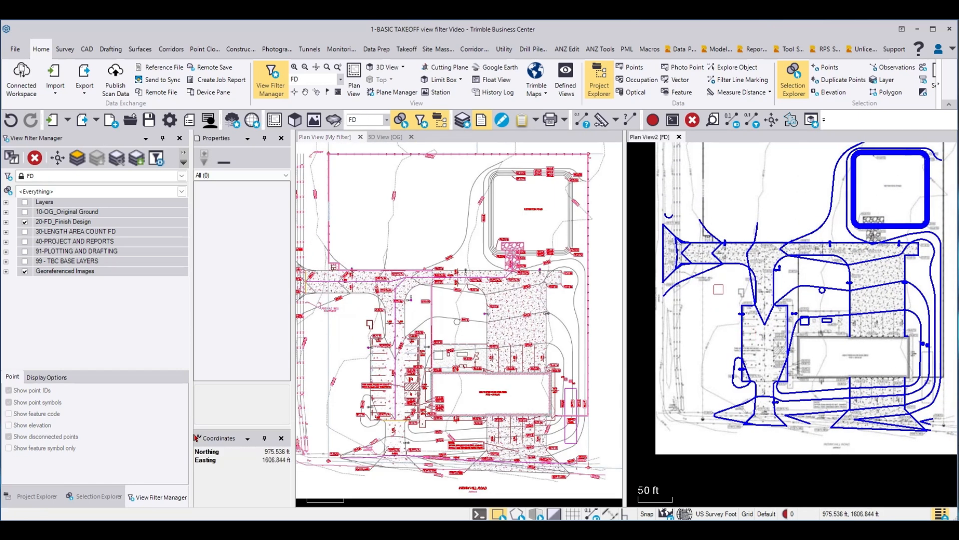
pyautogui.scroll(3, 668, 278)
pyautogui.click(670, 272)
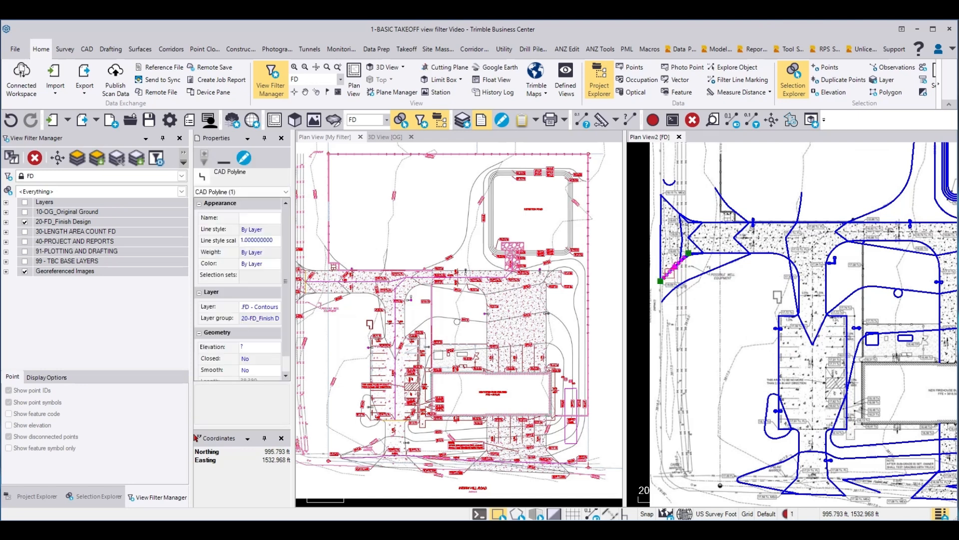
pyautogui.click(661, 224)
pyautogui.click(676, 208)
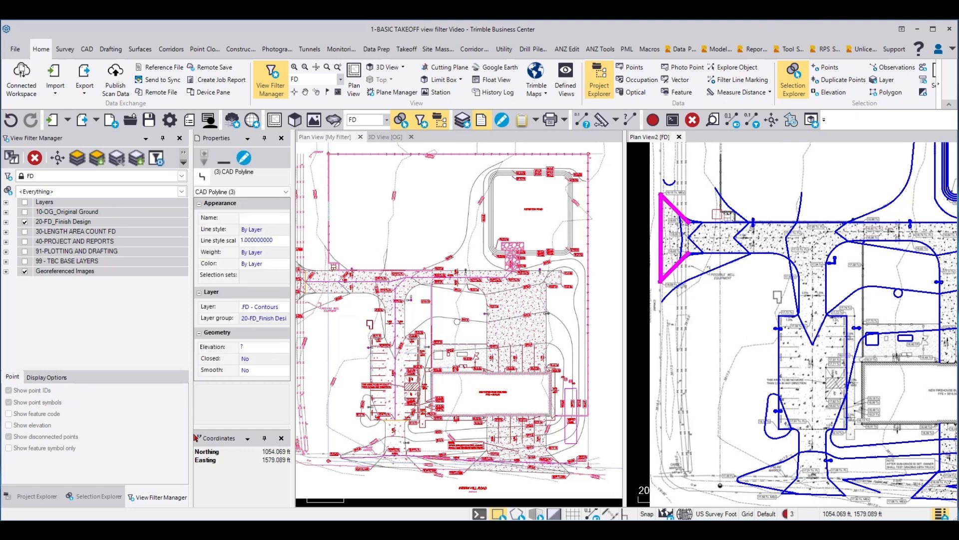
pyautogui.click(724, 220)
pyautogui.click(717, 254)
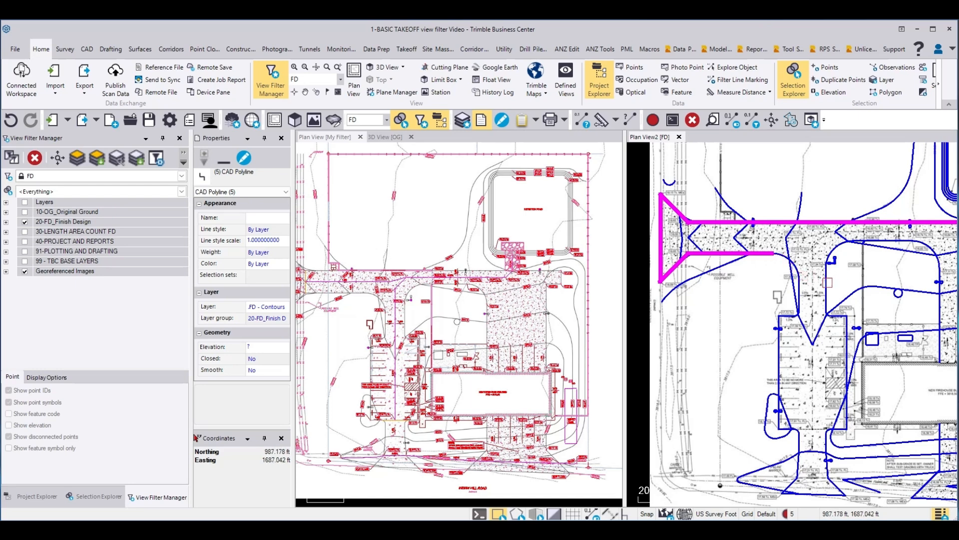
# Step: Add the curved driveway returns, the parking lot outline and the flared south entrance lines to the selection
pyautogui.moveTo(838, 288); pyautogui.dragTo(798, 268)
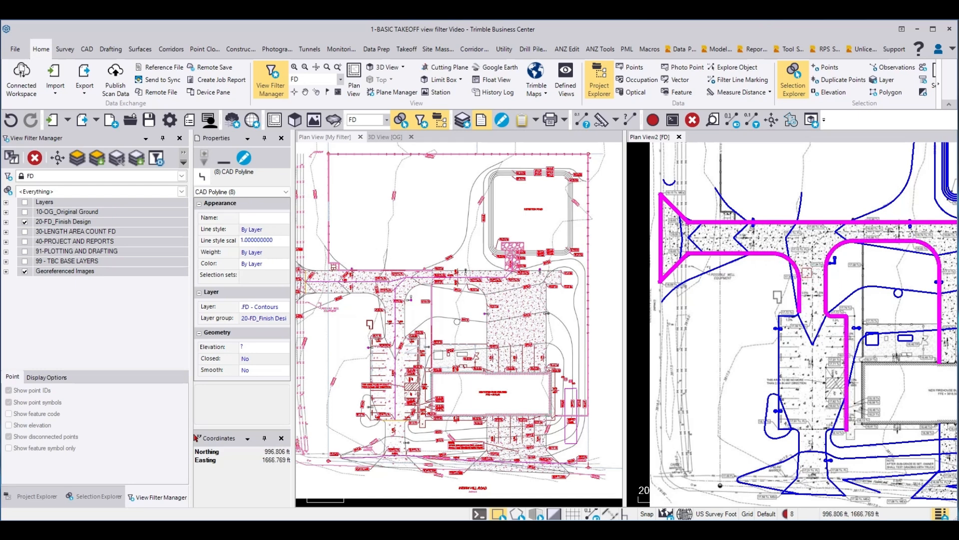
pyautogui.moveTo(771, 307); pyautogui.dragTo(804, 323)
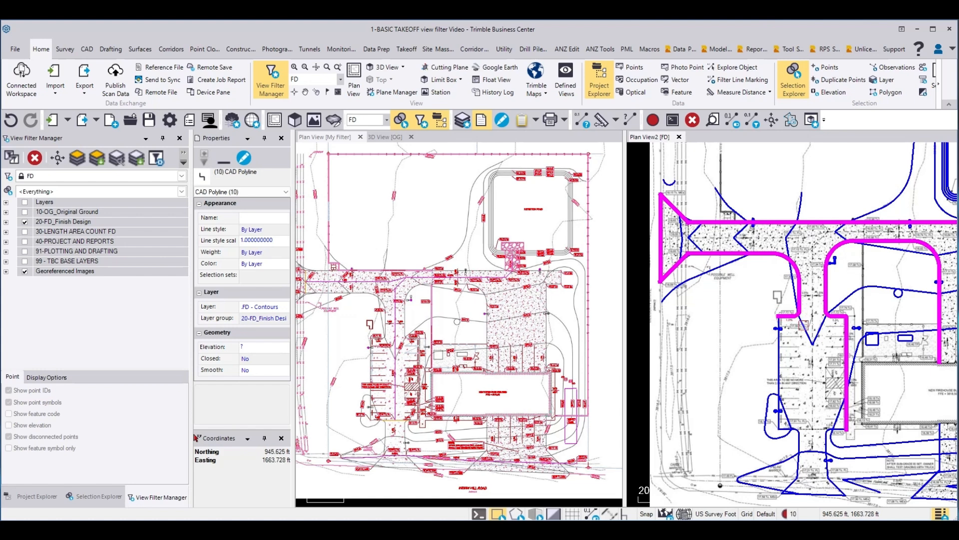
pyautogui.click(778, 351)
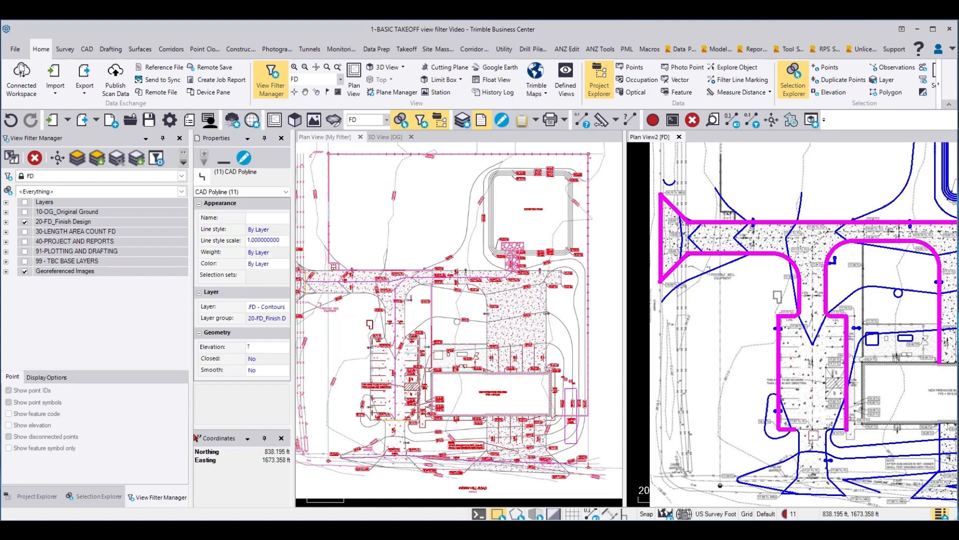
pyautogui.moveTo(787, 443); pyautogui.dragTo(852, 418)
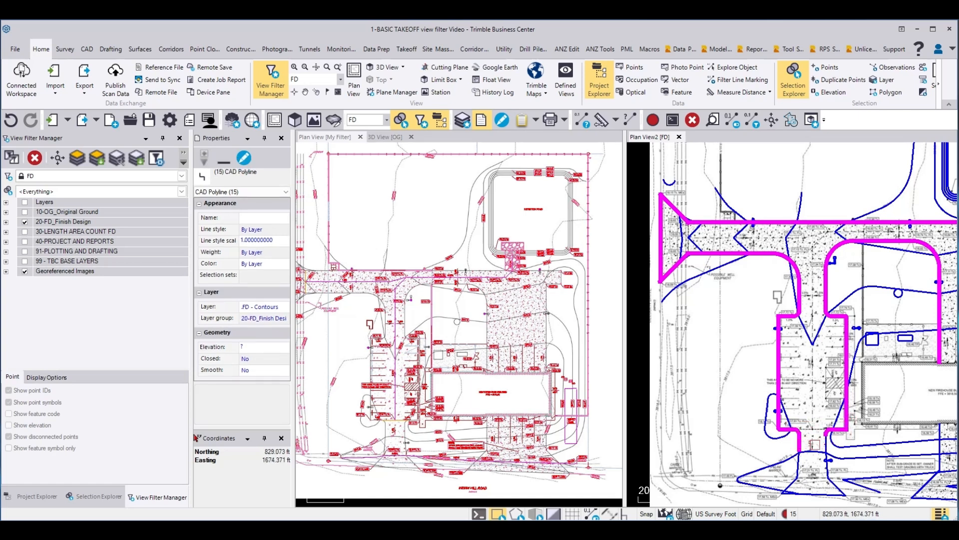
pyautogui.click(824, 470)
pyautogui.click(822, 494)
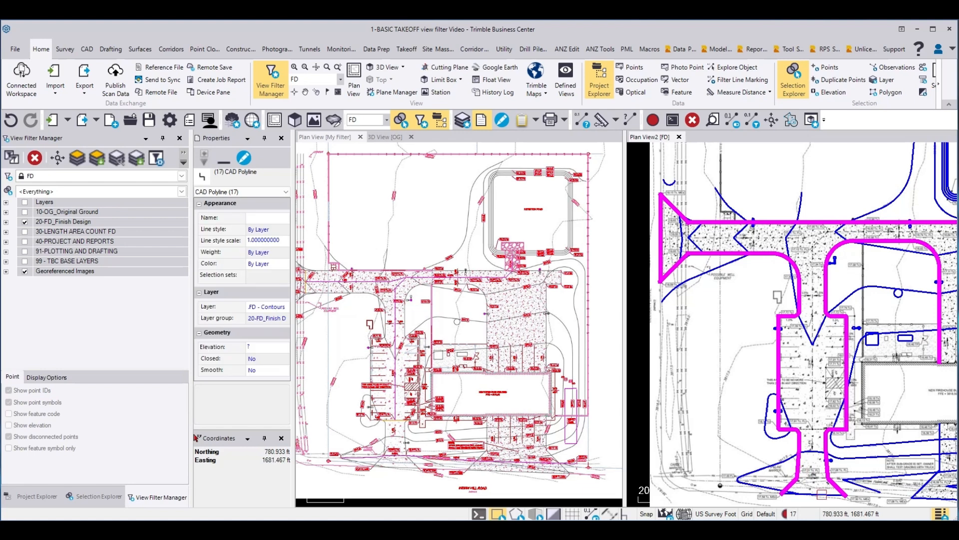
pyautogui.click(831, 495)
# Step: Add the driveway's east end and the remaining pavement edges north and south of the firehouse, including the flared south apron, to the selection
pyautogui.scroll(-3, 740, 327)
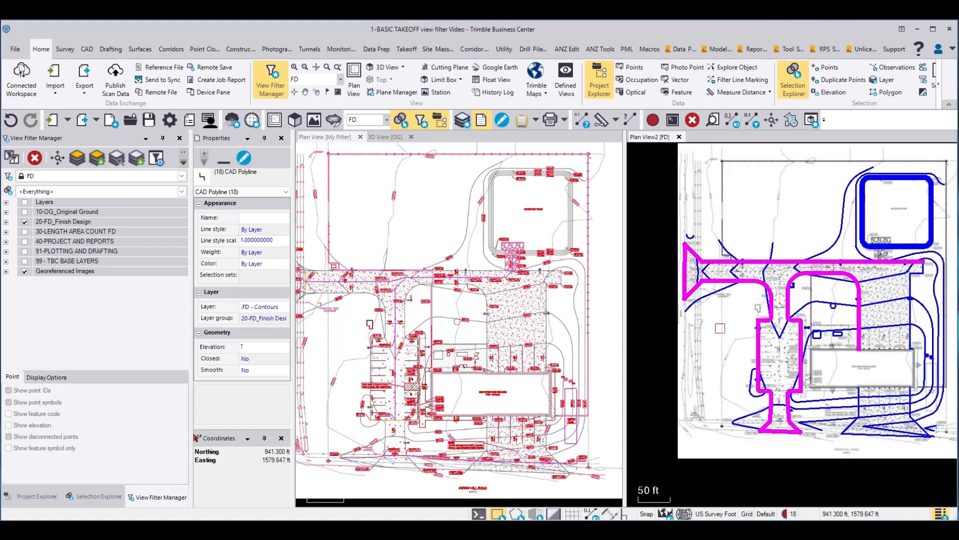
pyautogui.scroll(1, 918, 327)
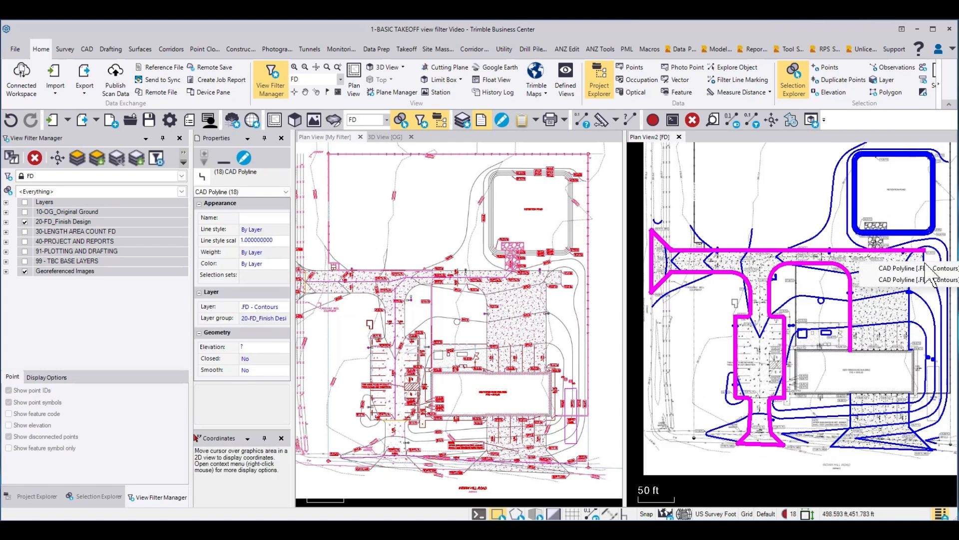
pyautogui.click(922, 278)
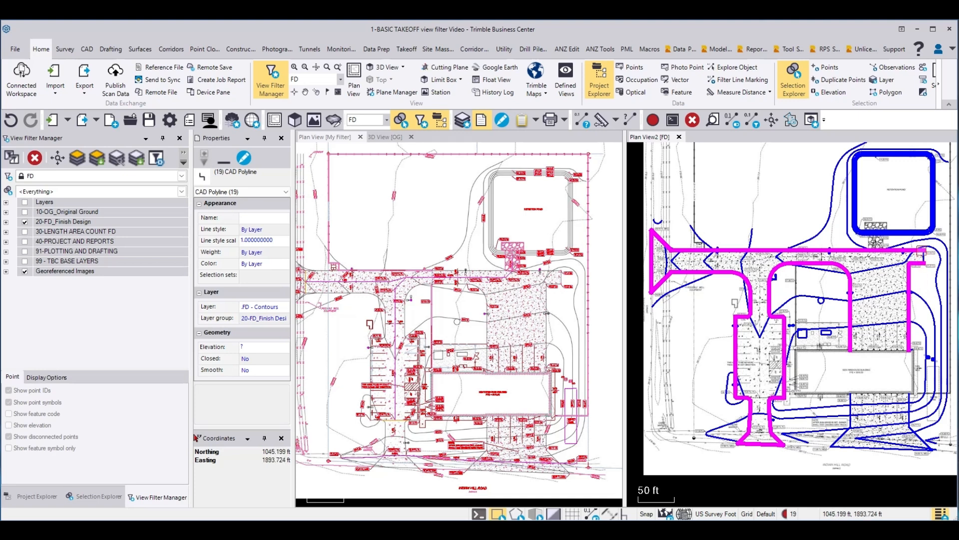
pyautogui.click(925, 272)
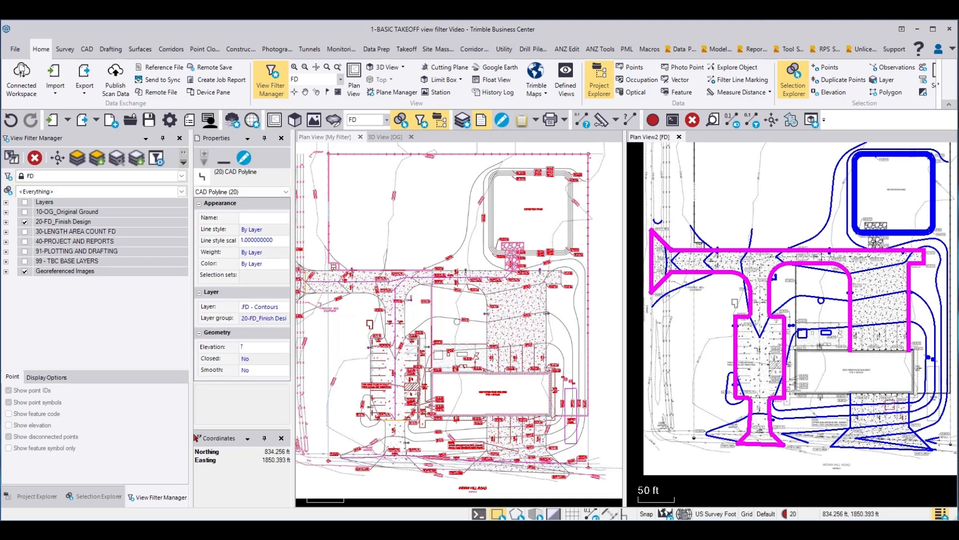
pyautogui.click(851, 404)
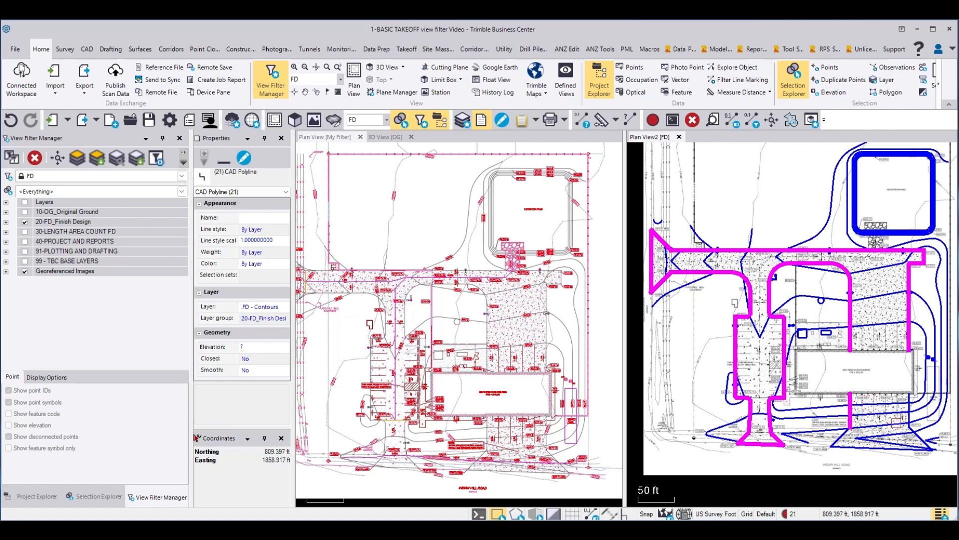
pyautogui.scroll(4, 904, 442)
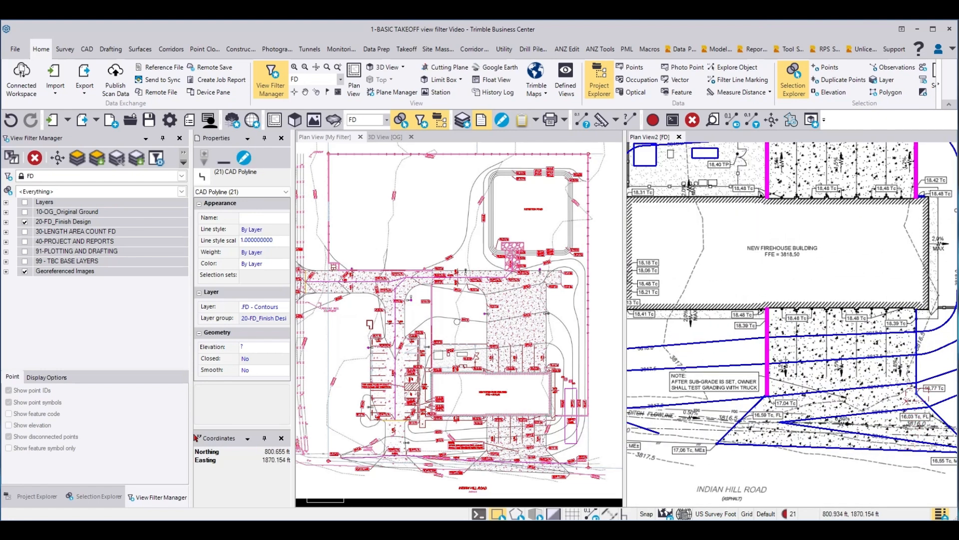
pyautogui.click(908, 396)
pyautogui.click(717, 441)
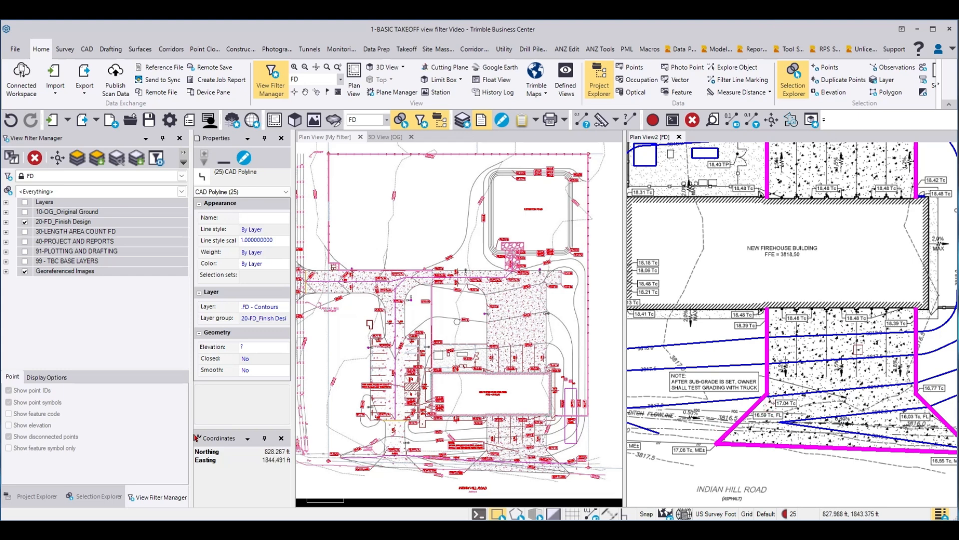
# Step: Change the selected pavement edges to the .FD - 3D Lines layer and clear the selection
pyautogui.scroll(-4, 864, 353)
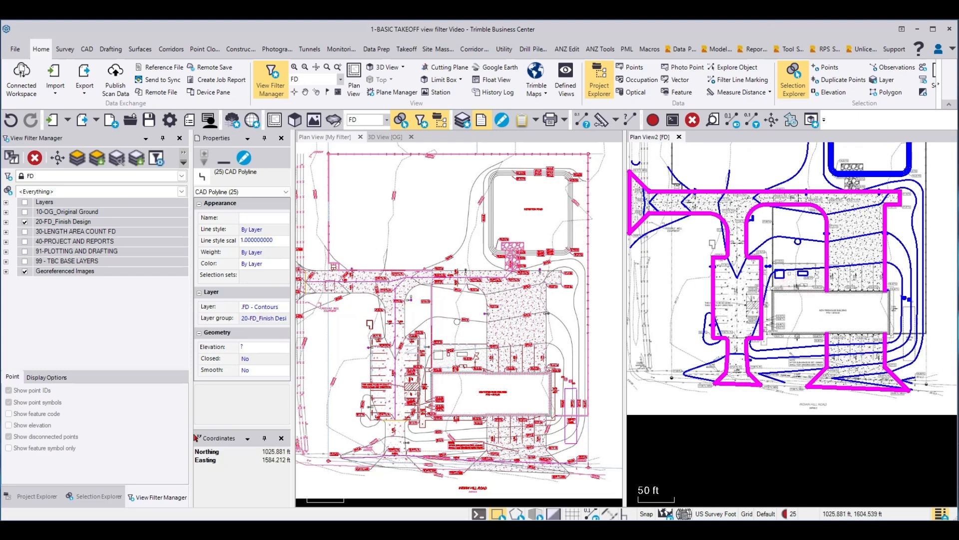
pyautogui.click(265, 307)
pyautogui.click(285, 307)
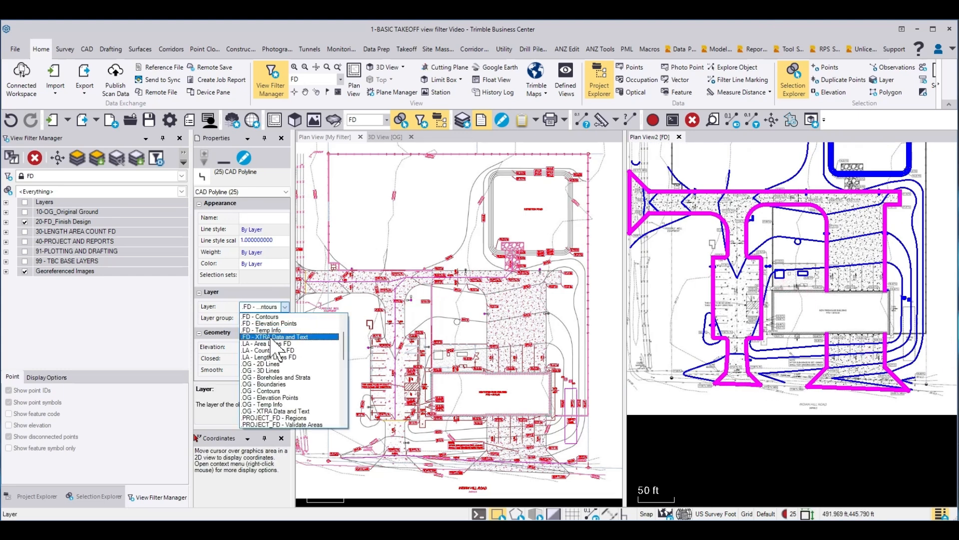
pyautogui.scroll(2, 276, 346)
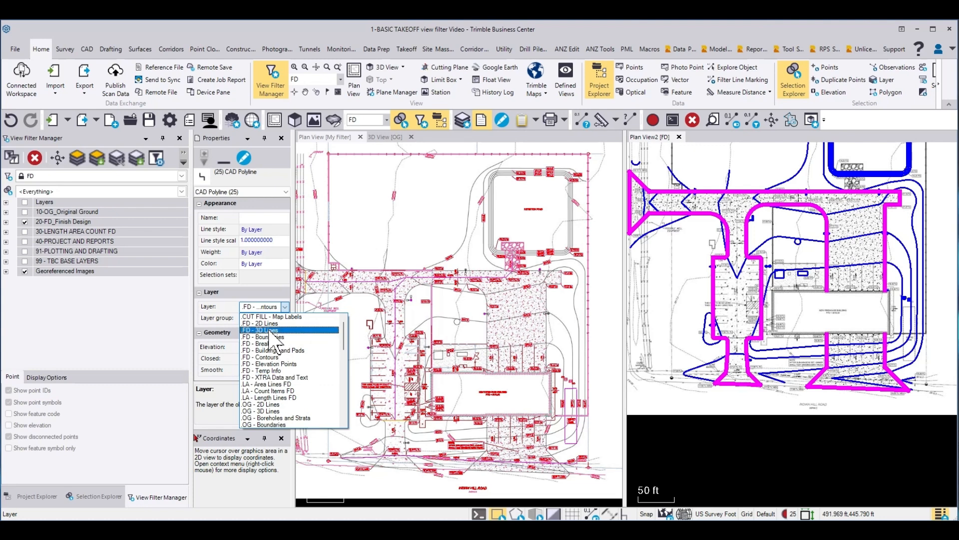
pyautogui.click(271, 335)
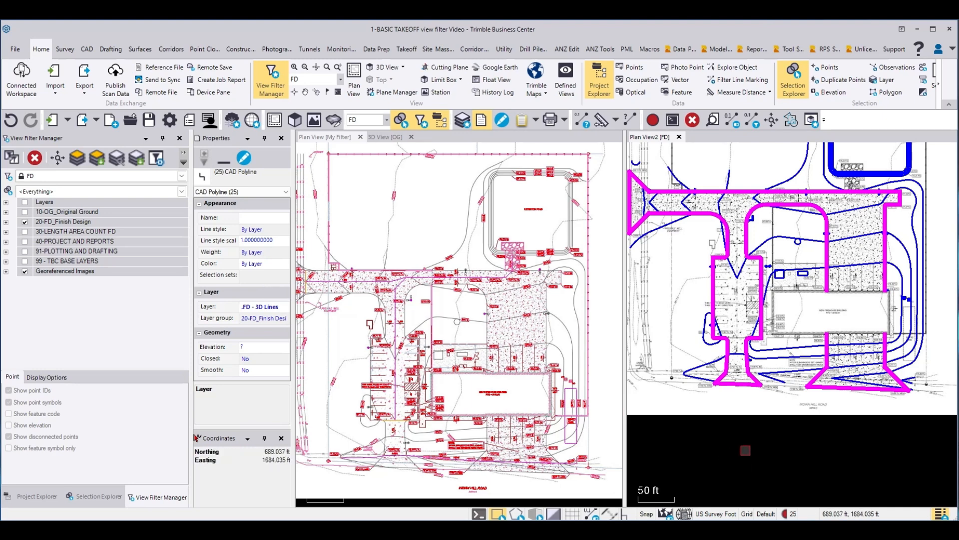
pyautogui.click(745, 450)
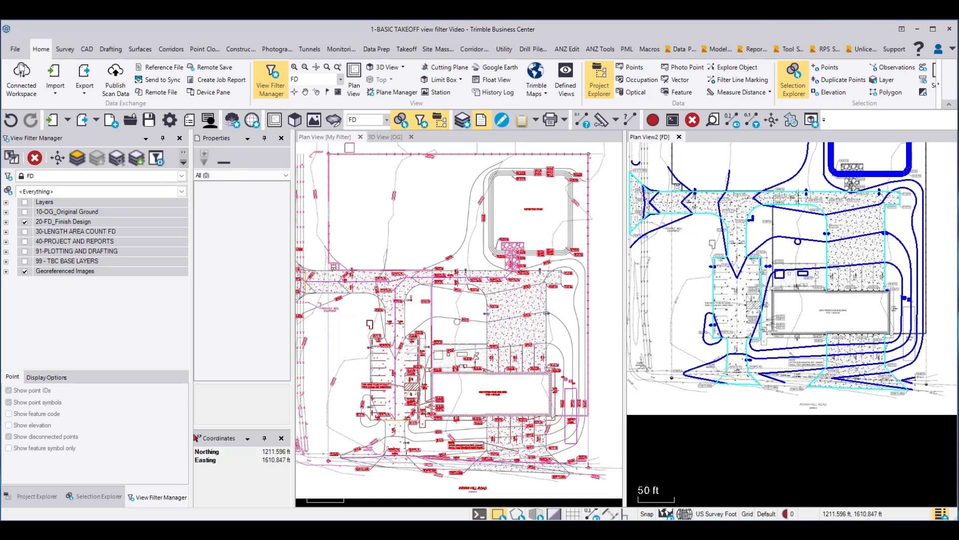
# Step: Unlock the FD view filter and isolate the .FD - 3D Lines layer using the parking lot's west edge
pyautogui.click(157, 158)
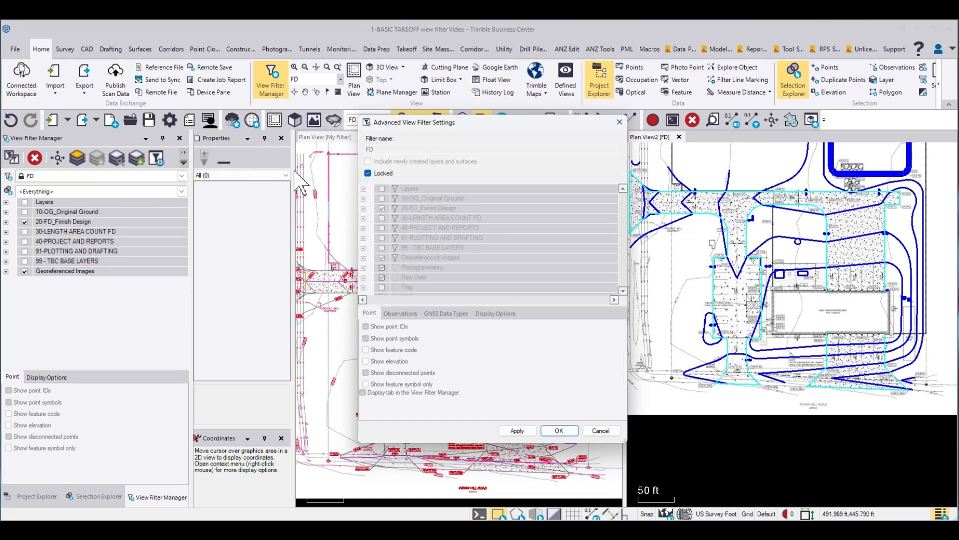
pyautogui.click(368, 175)
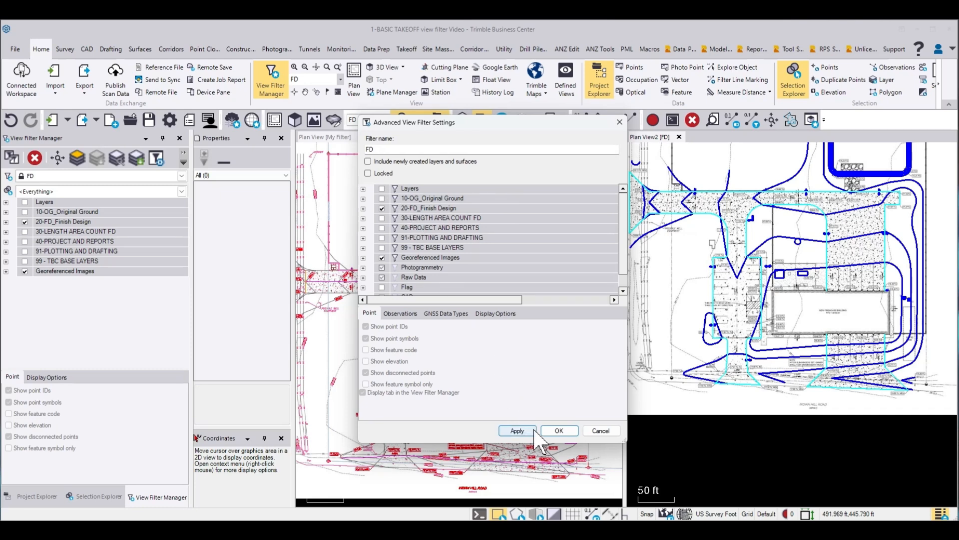
pyautogui.click(561, 432)
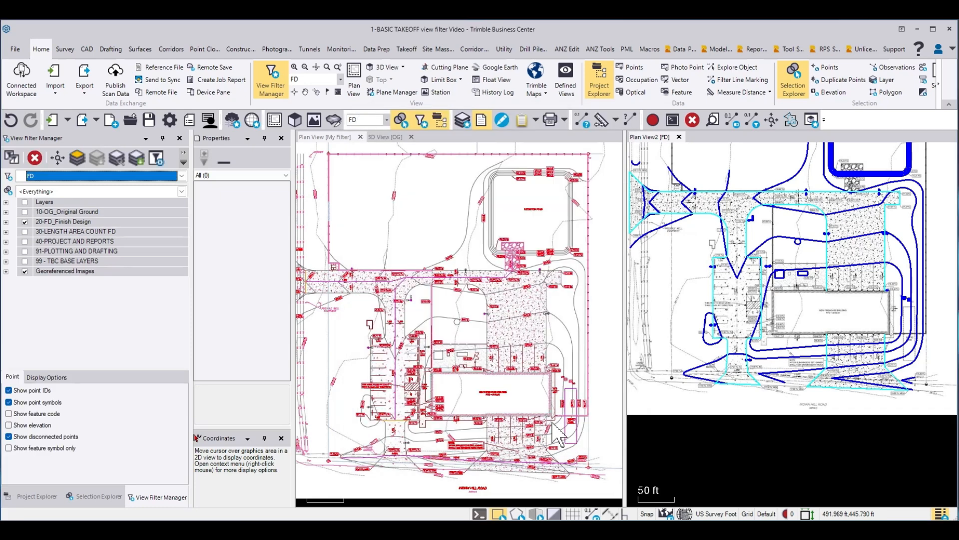
pyautogui.click(713, 299)
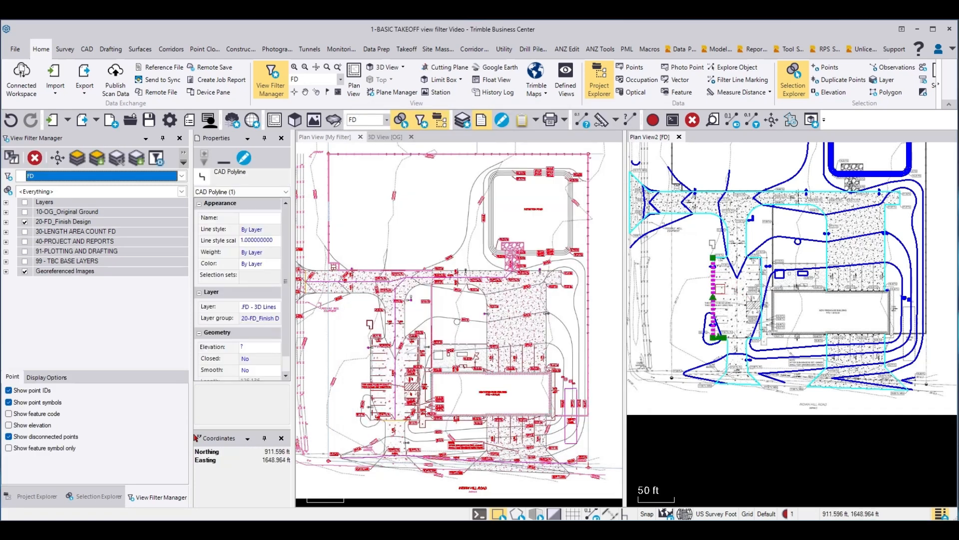
pyautogui.click(94, 157)
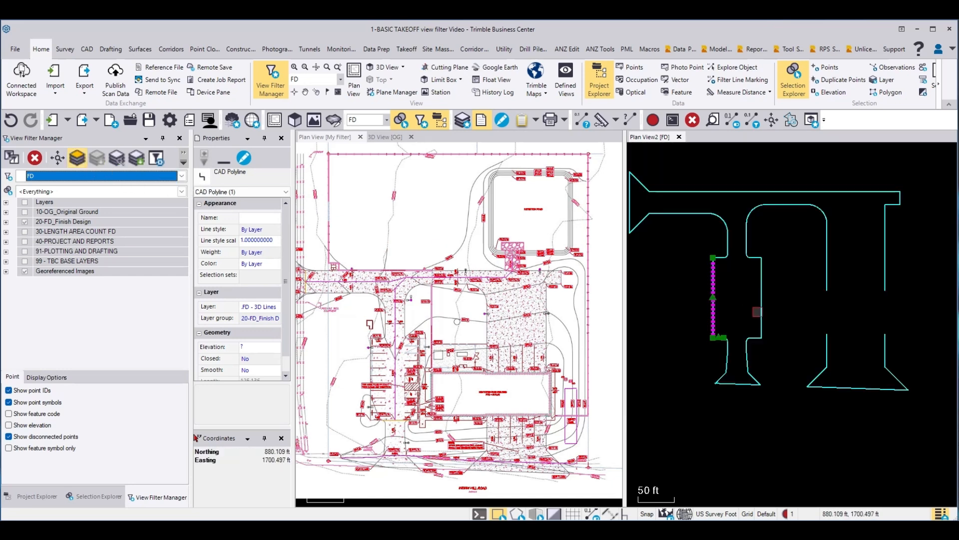
# Step: Run Project Cleanup on all isolated pavement lines as the current selection, joining small gaps, overlaps and misalignments with a 0.800 tolerance
pyautogui.moveTo(923, 417); pyautogui.dragTo(646, 193)
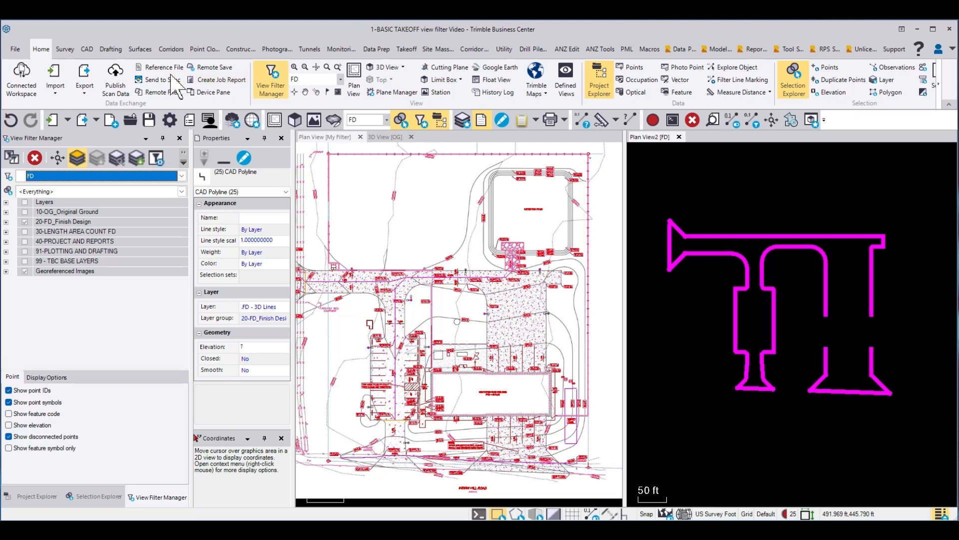
pyautogui.click(376, 49)
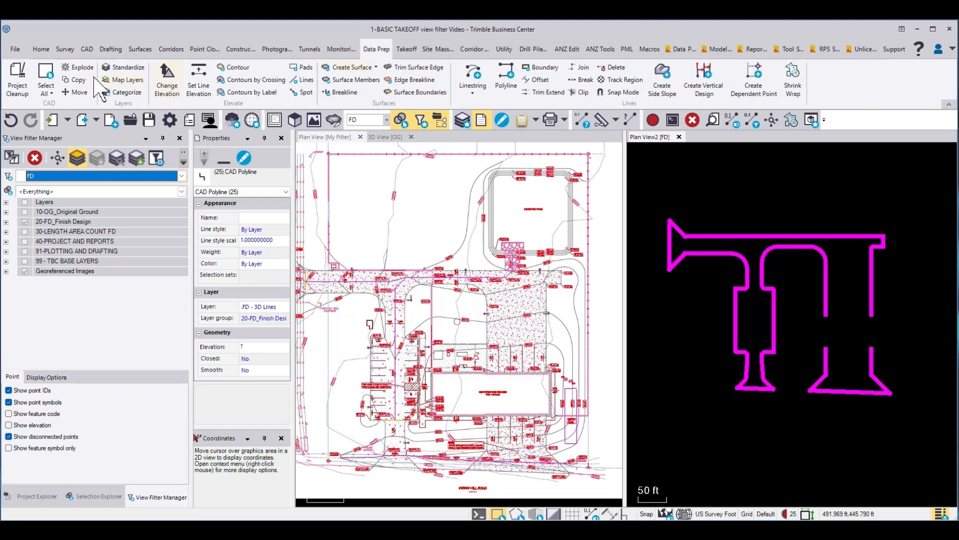
pyautogui.click(18, 86)
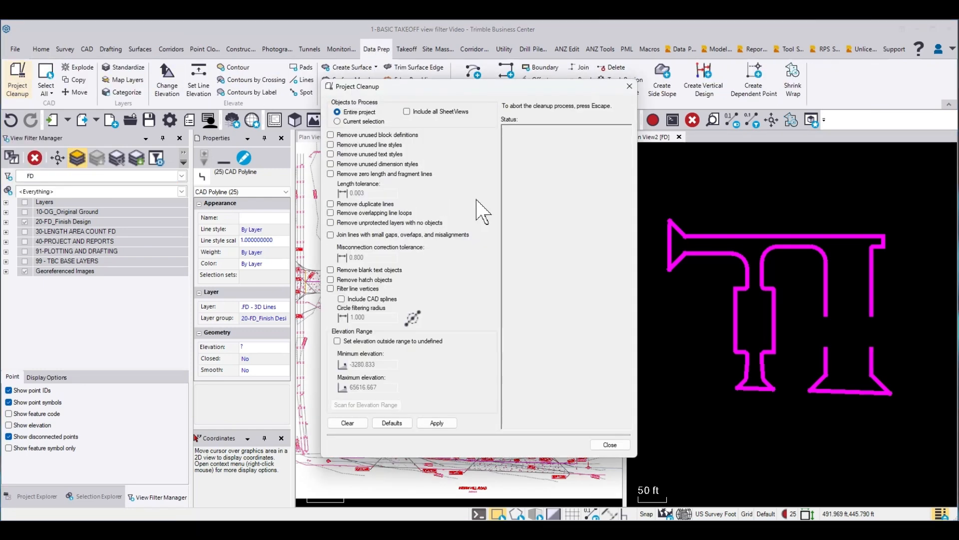
pyautogui.click(332, 235)
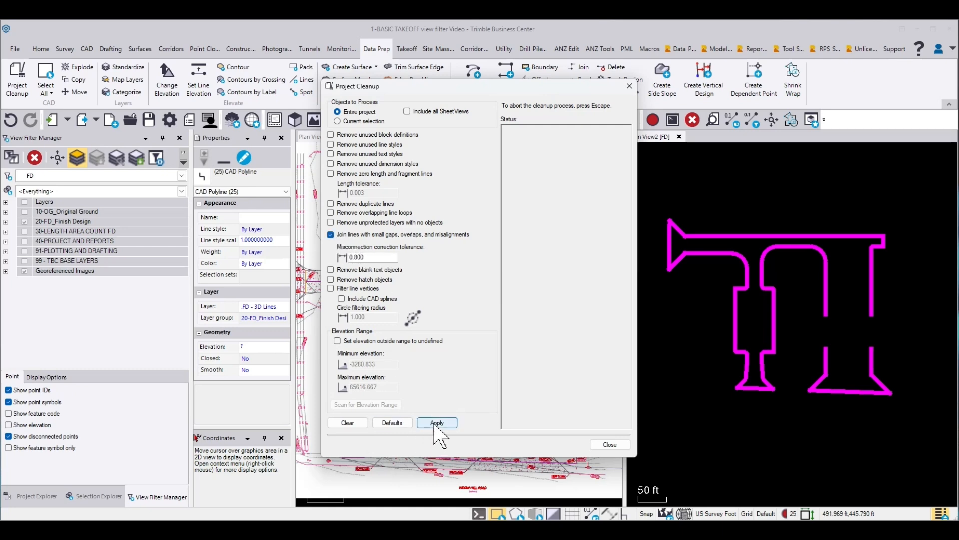
pyautogui.click(337, 122)
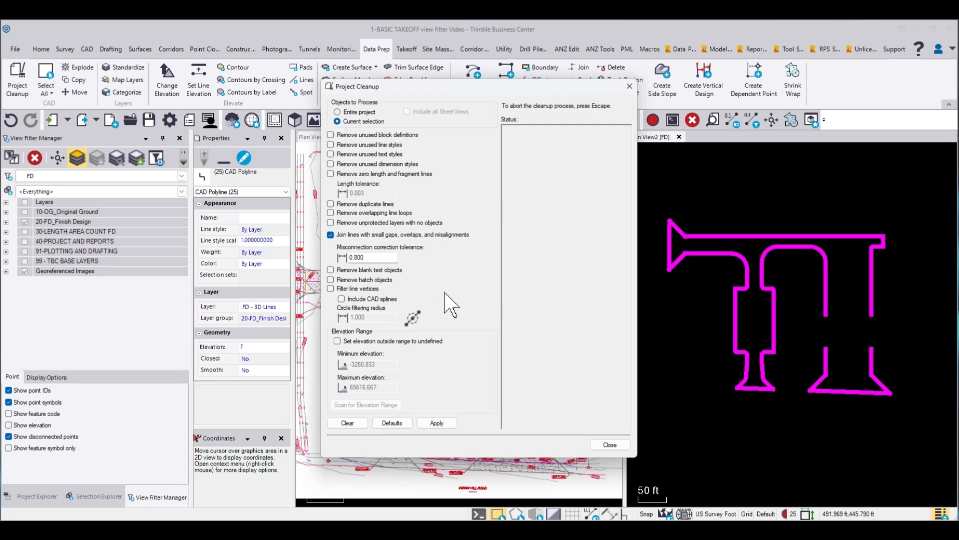
pyautogui.click(437, 423)
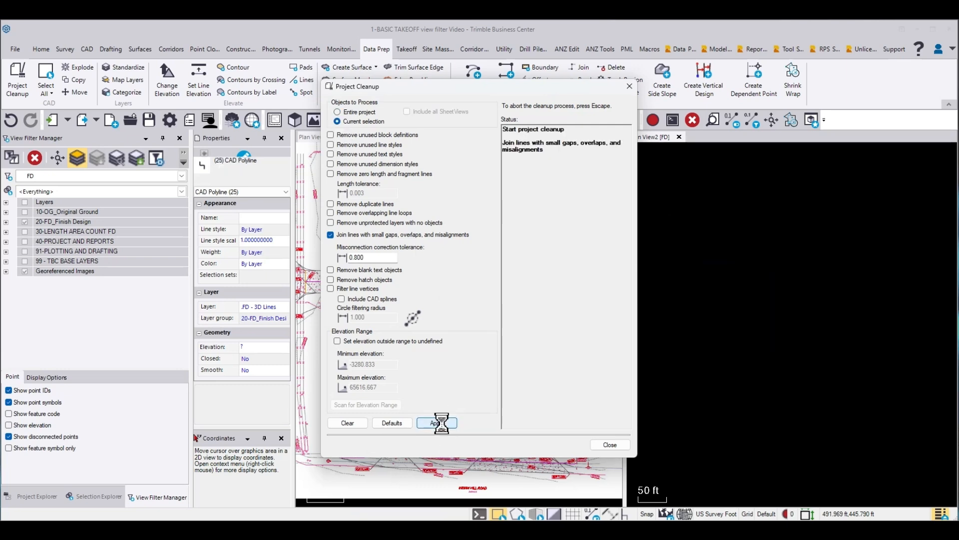
pyautogui.click(610, 446)
pyautogui.click(704, 342)
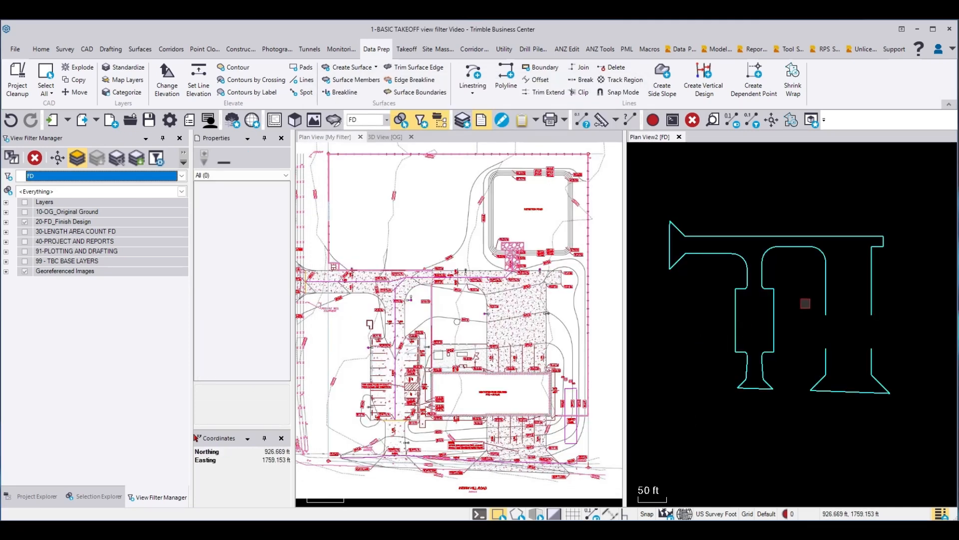
pyautogui.click(825, 284)
pyautogui.click(825, 357)
pyautogui.click(803, 323)
# Step: Unlock the FD view filter and isolate the .FD - Contours layer using the contour crossing the driveway north of the parking lot
pyautogui.click(78, 157)
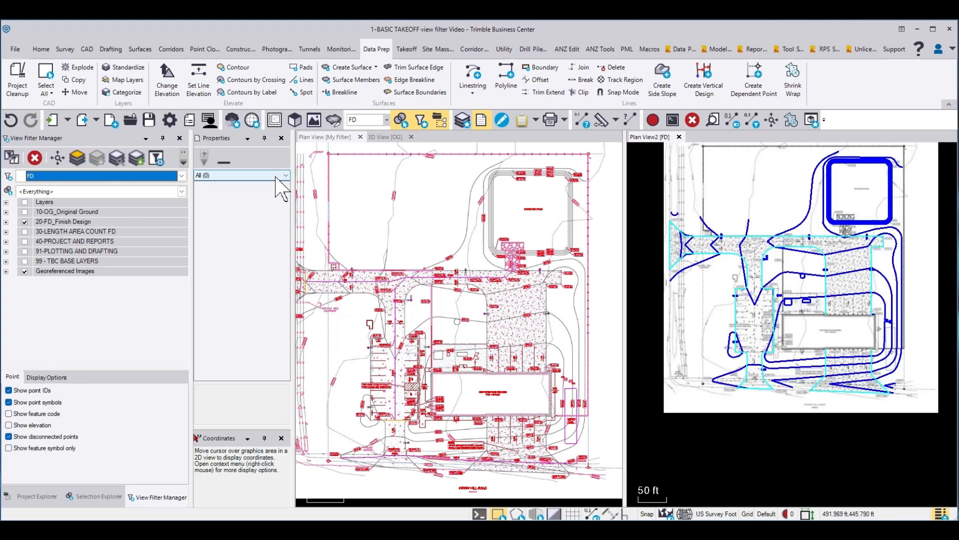
pyautogui.click(750, 221)
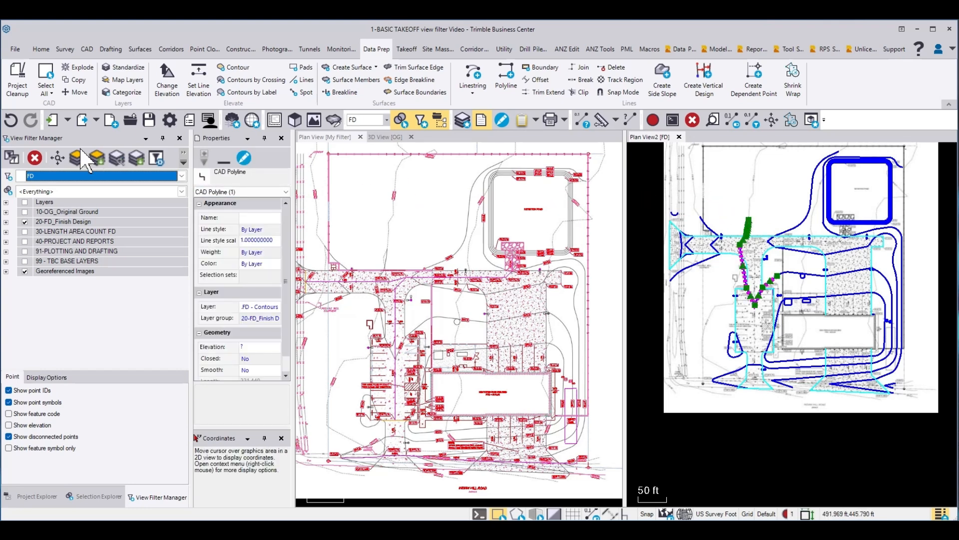
pyautogui.click(77, 157)
pyautogui.click(692, 293)
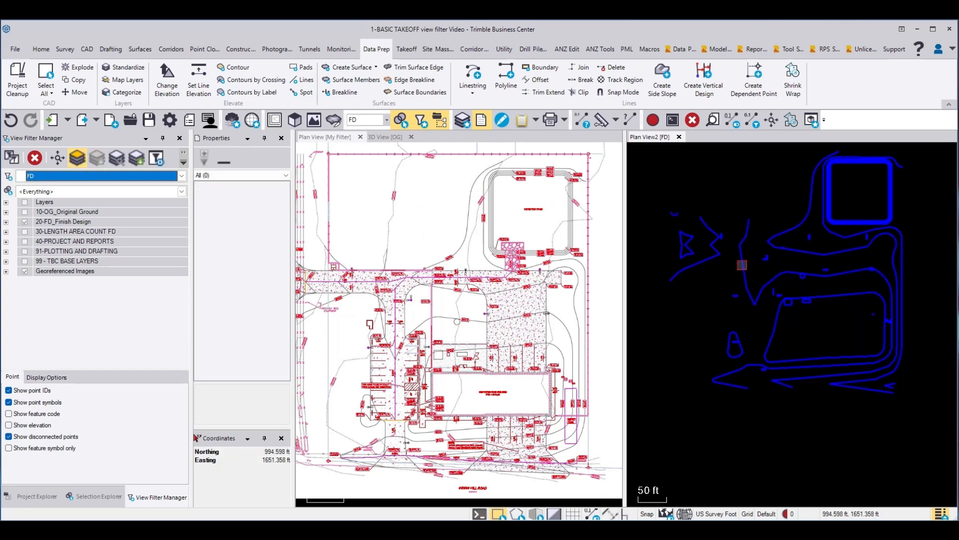
# Step: Select the stray label fragments and small symbol shapes scattered among the western and central contours
pyautogui.scroll(5, 709, 235)
pyautogui.click(713, 214)
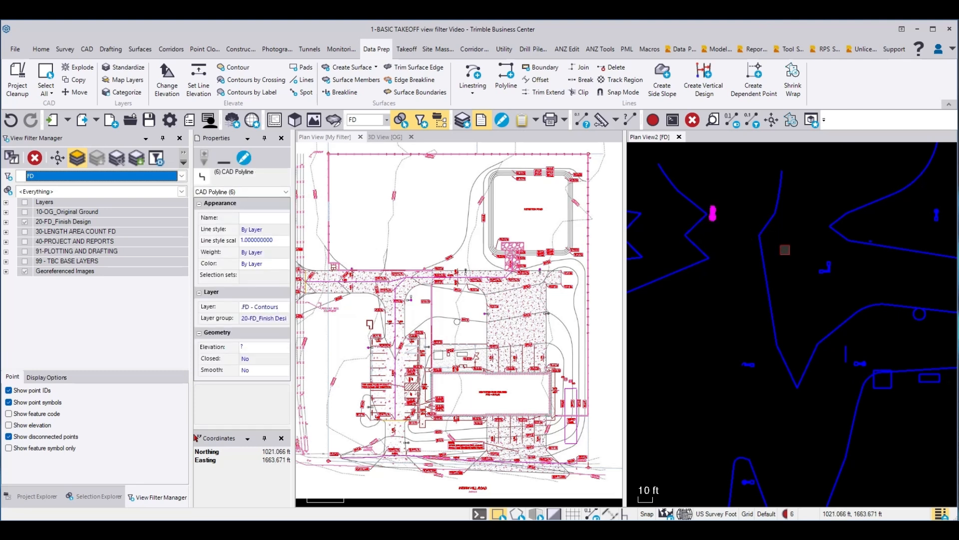
pyautogui.click(870, 241)
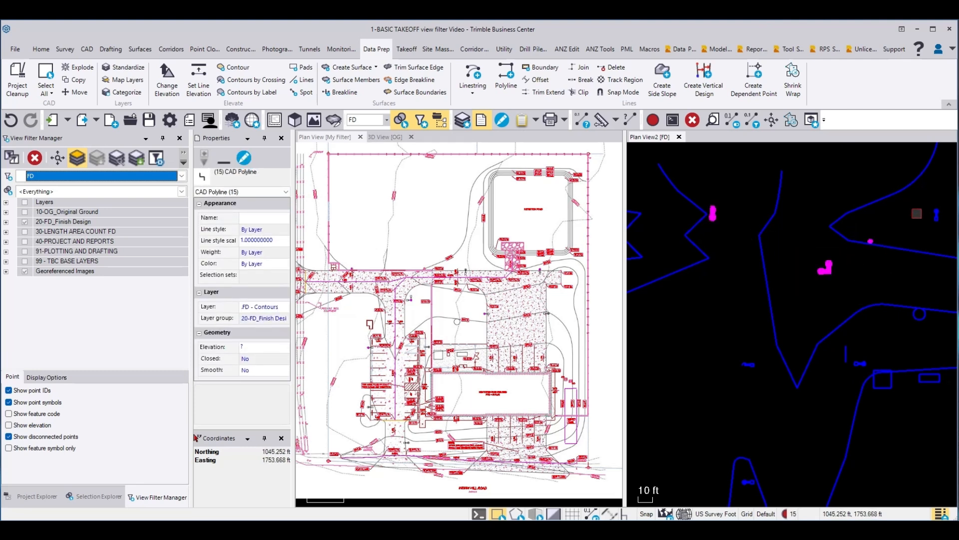
pyautogui.click(937, 214)
pyautogui.moveTo(930, 335); pyautogui.dragTo(931, 336)
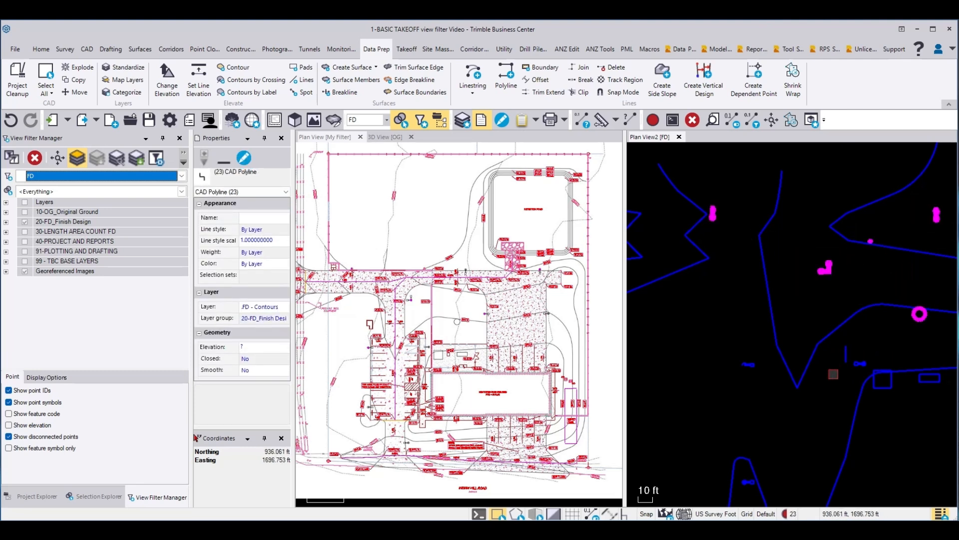
pyautogui.moveTo(829, 384); pyautogui.dragTo(952, 415)
pyautogui.moveTo(701, 386); pyautogui.dragTo(769, 345)
pyautogui.moveTo(704, 473); pyautogui.dragTo(769, 496)
# Step: Add the stray label fragments along the eastern contours south of the pond to the selection and delete all selected fragments
pyautogui.scroll(-3, 723, 270)
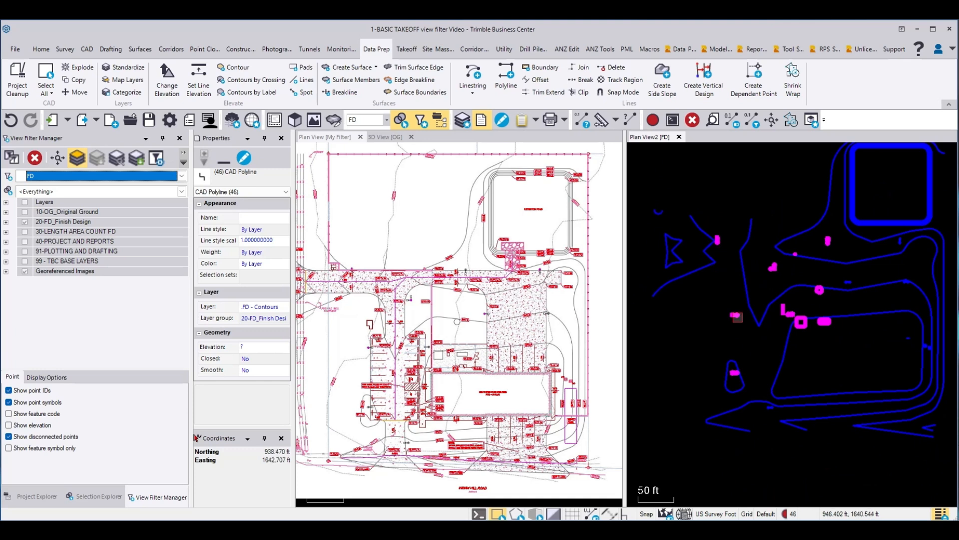
pyautogui.scroll(2, 870, 352)
pyautogui.moveTo(887, 324); pyautogui.dragTo(789, 372, button='middle')
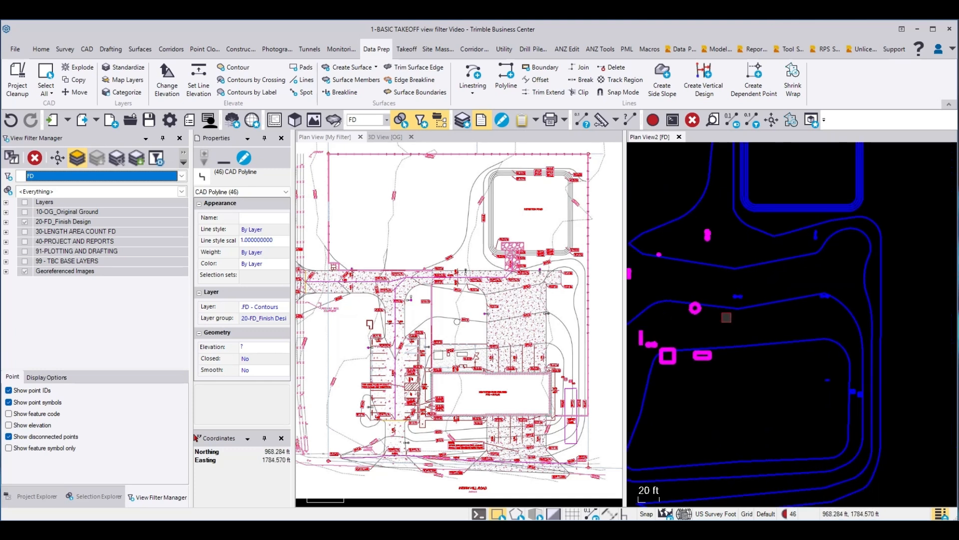
pyautogui.moveTo(727, 317); pyautogui.dragTo(770, 286)
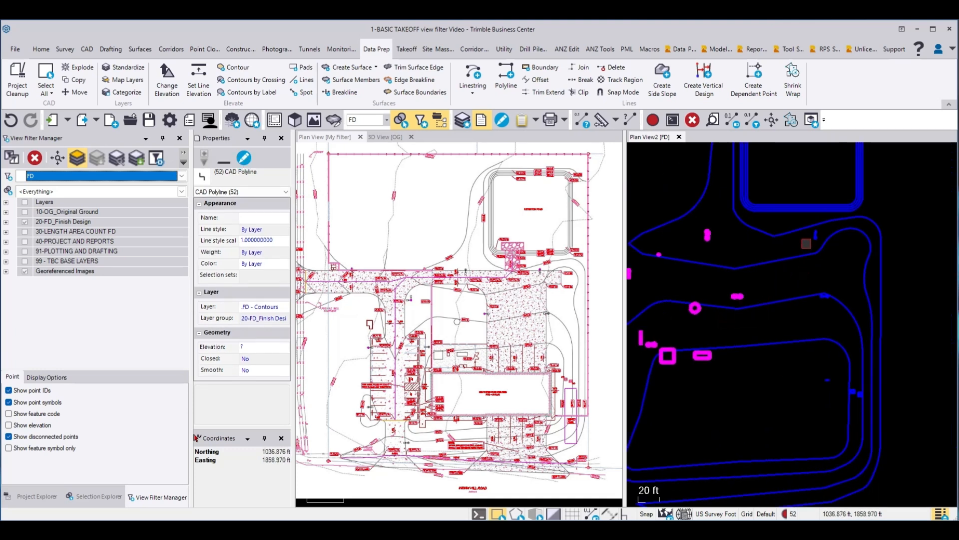
pyautogui.moveTo(807, 243); pyautogui.dragTo(834, 223)
pyautogui.moveTo(821, 291); pyautogui.dragTo(836, 306)
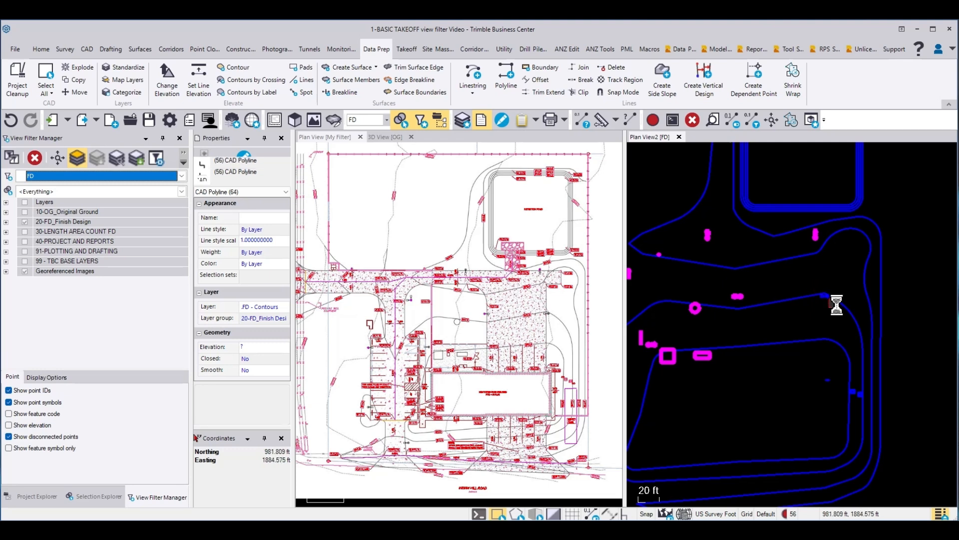
pyautogui.moveTo(818, 368); pyautogui.dragTo(867, 407)
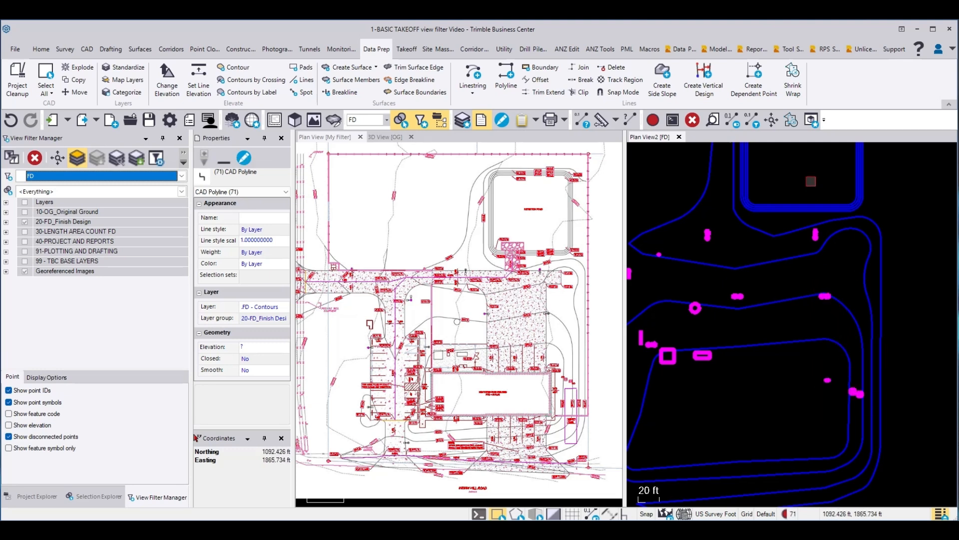
pyautogui.click(695, 122)
# Step: Run Project Cleanup on all remaining contours as the current selection, joining lines with small gaps at a 0.800 tolerance, and clear the selection
pyautogui.scroll(-2, 854, 316)
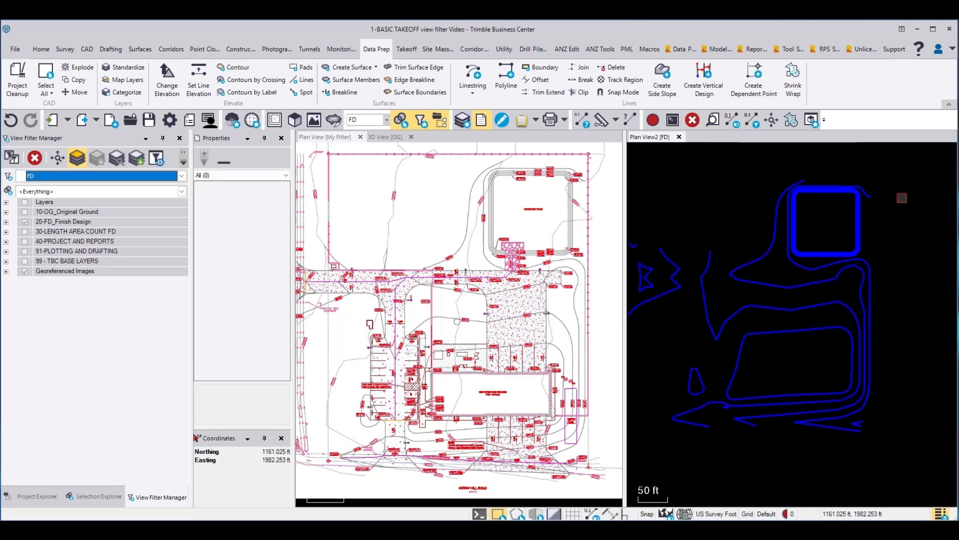
pyautogui.scroll(-1, 902, 198)
pyautogui.moveTo(909, 175)
pyautogui.mouseDown()
pyautogui.moveTo(684, 394)
pyautogui.moveTo(651, 315)
pyautogui.mouseUp()
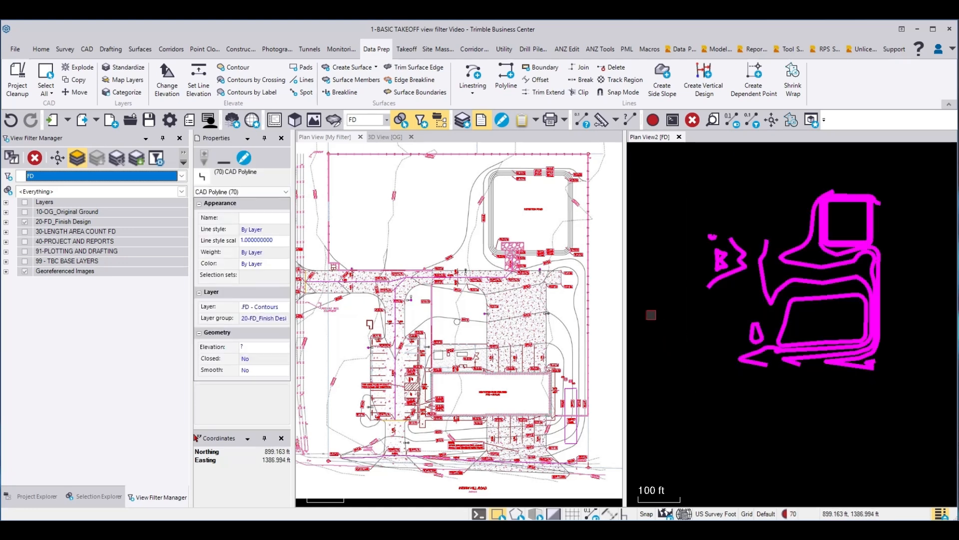
pyautogui.click(18, 77)
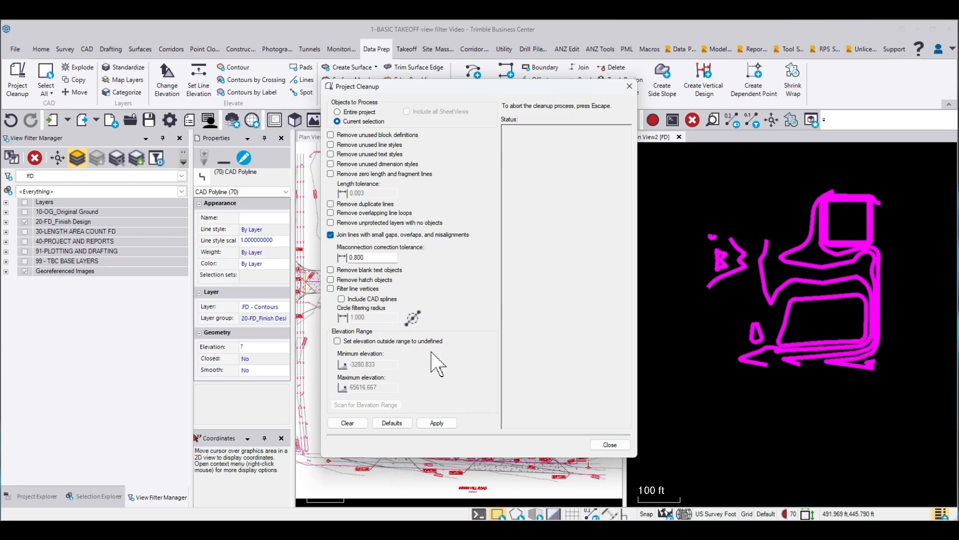
pyautogui.click(438, 423)
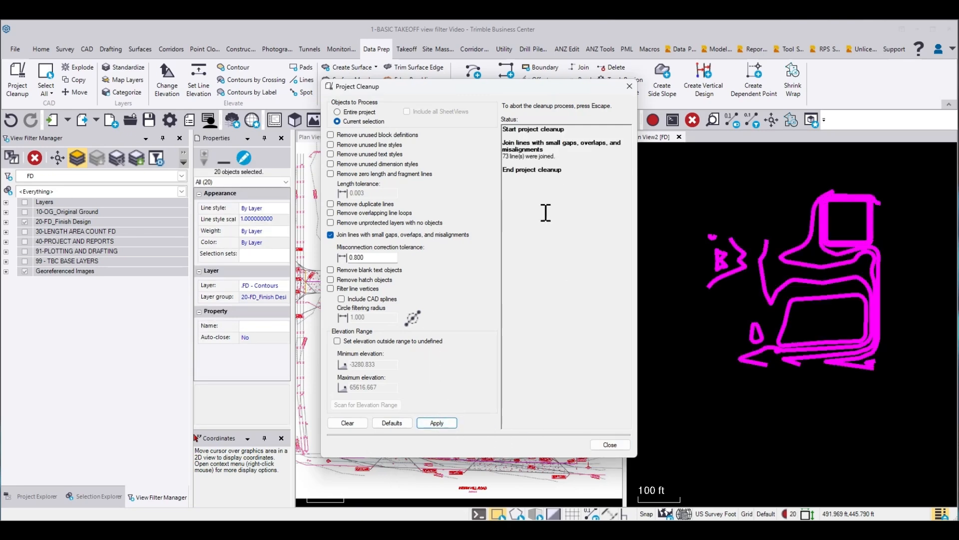
pyautogui.click(610, 444)
pyautogui.press('Escape')
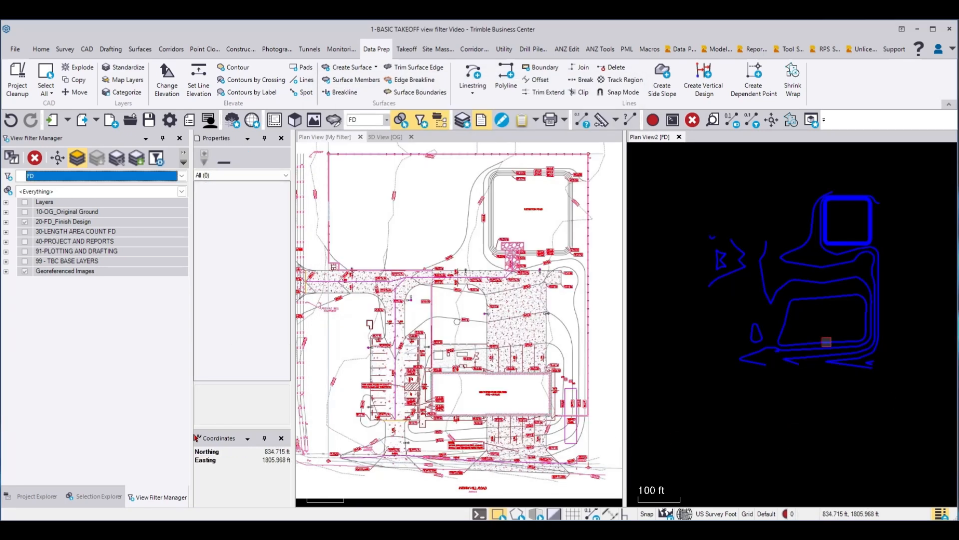
# Step: Delete the leftover label fragments just below the contour bend at the southwest corner of the building pad
pyautogui.scroll(4, 827, 342)
pyautogui.click(719, 362)
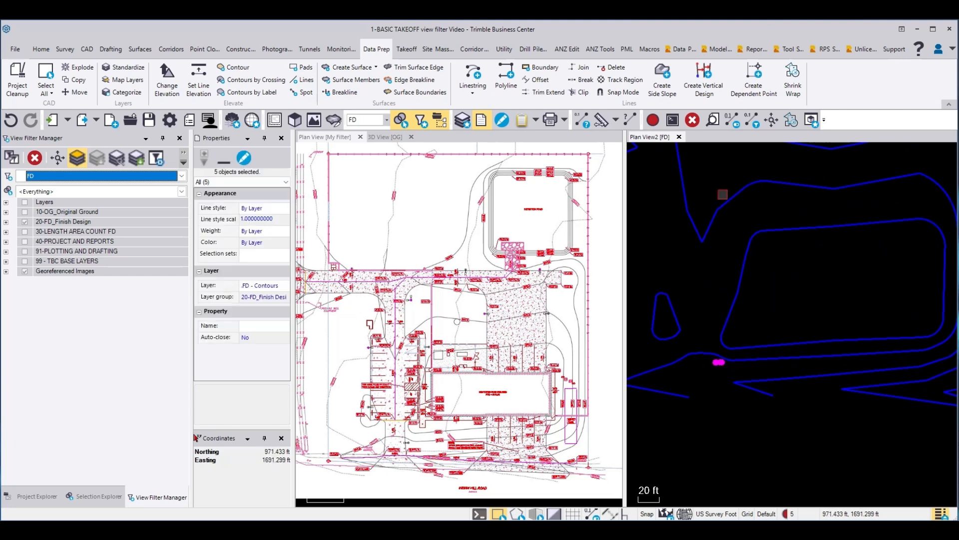
pyautogui.press('Escape')
# Step: Examine how the contours are joined by selecting across the building pad and pond, checking the pond's north side for unjoined segments
pyautogui.scroll(-3, 693, 339)
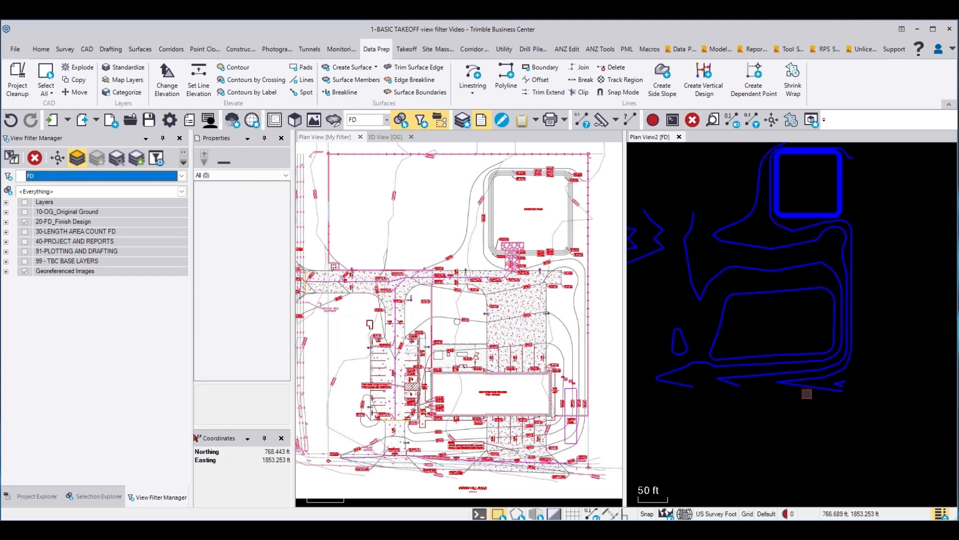
pyautogui.moveTo(820, 402); pyautogui.dragTo(816, 178)
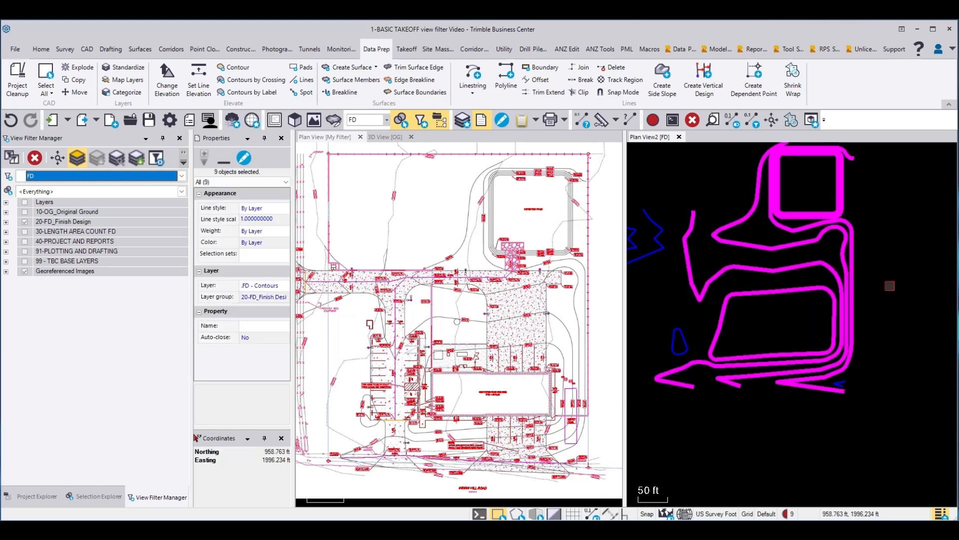
pyautogui.press('Escape')
pyautogui.moveTo(812, 308); pyautogui.dragTo(808, 186)
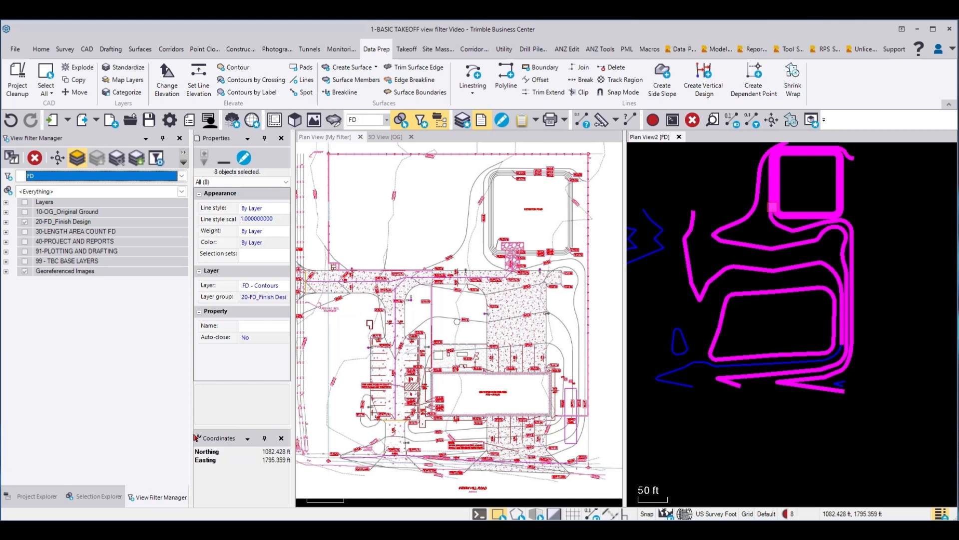
pyautogui.scroll(10, 800, 267)
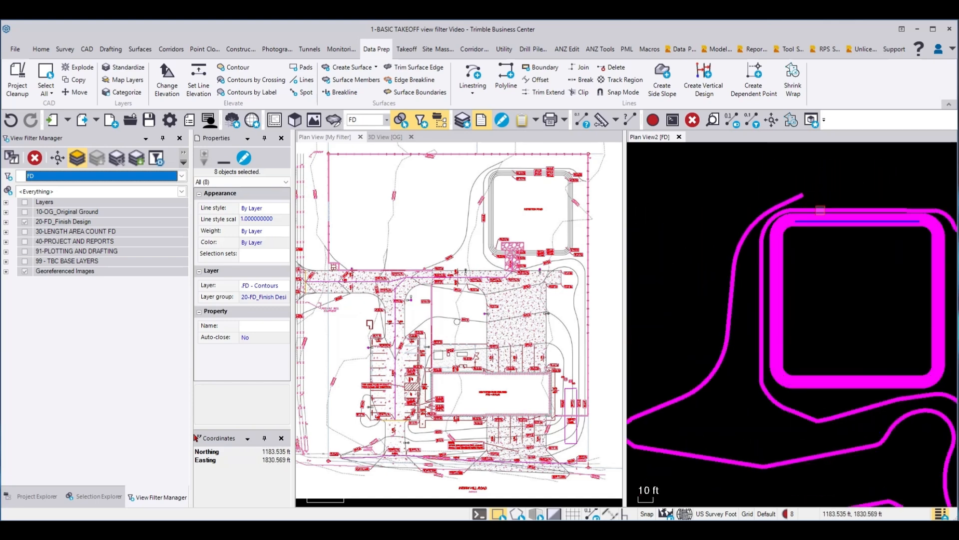
pyautogui.scroll(5, 793, 265)
pyautogui.press('Escape')
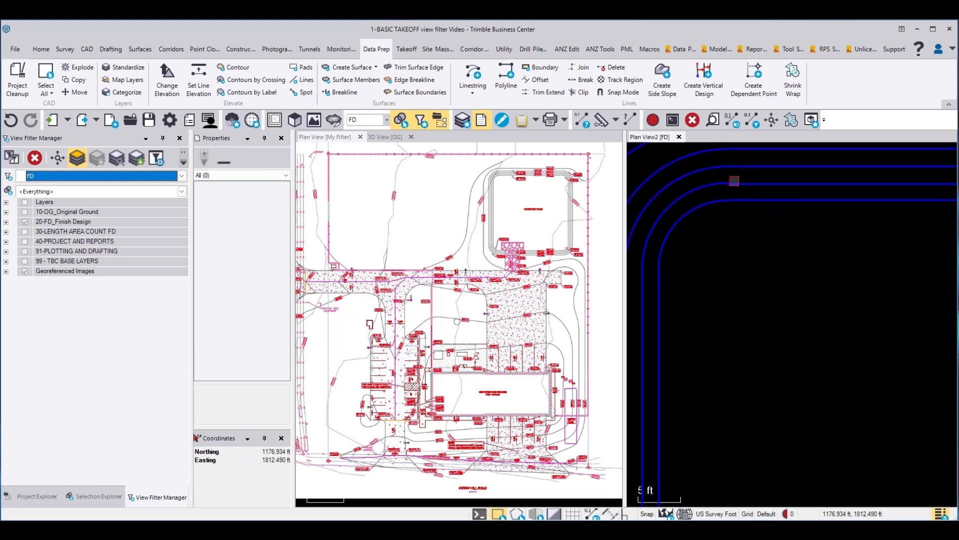
# Step: Join the separate north segment of the pond's second-innermost contour to the rest of its loop using the two-lines Join Lines option
pyautogui.click(740, 186)
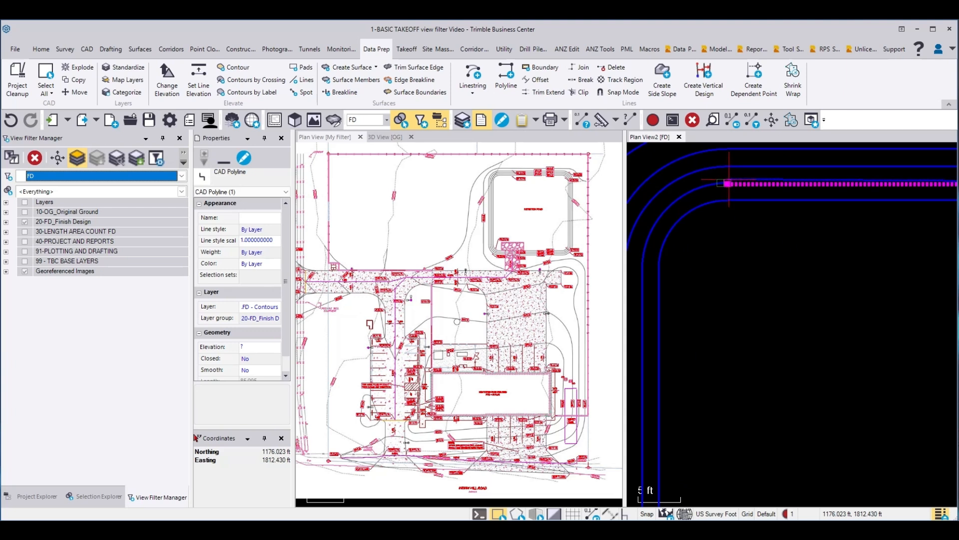
pyautogui.scroll(-3, 667, 239)
pyautogui.scroll(-3, 668, 239)
pyautogui.scroll(9, 815, 241)
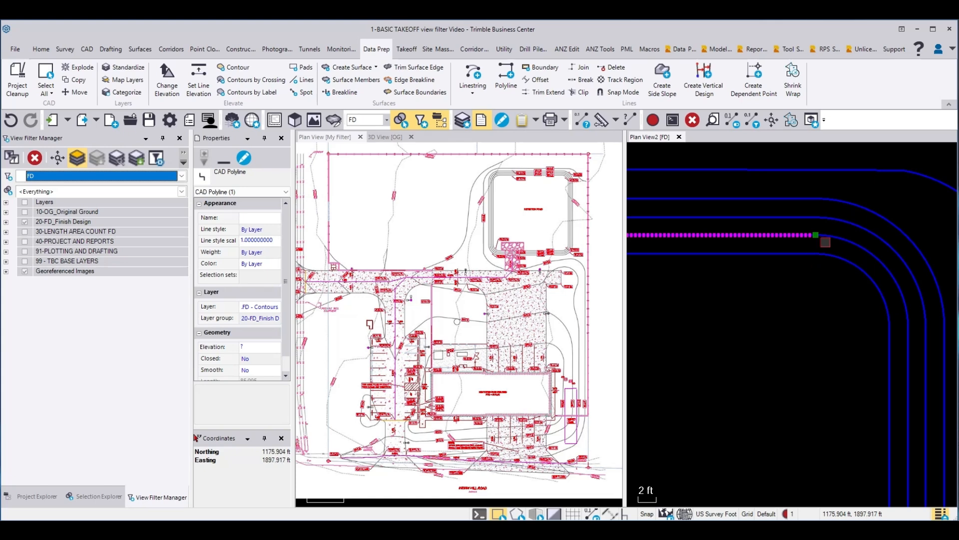
pyautogui.scroll(-3, 877, 228)
pyautogui.rightClick(855, 185)
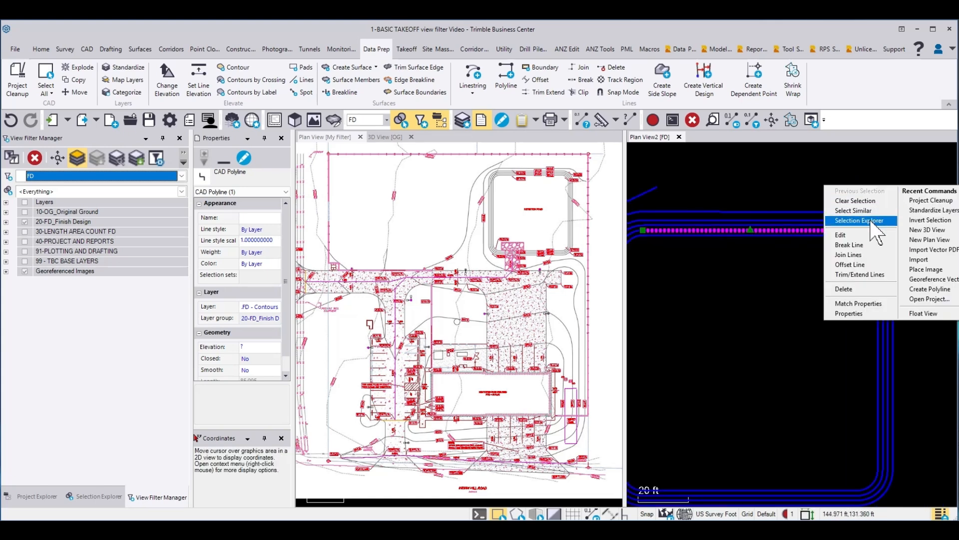
pyautogui.click(853, 262)
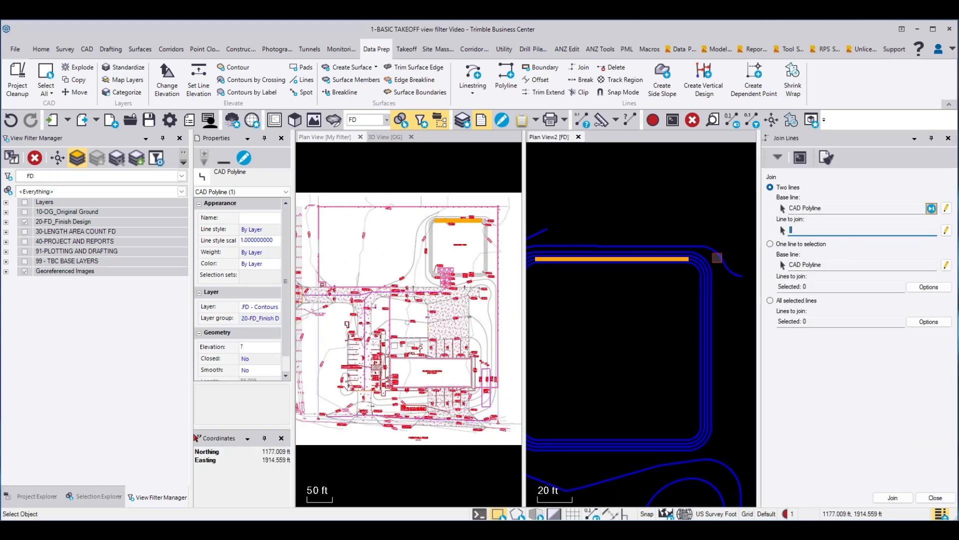
pyautogui.scroll(5, 677, 263)
pyautogui.click(725, 244)
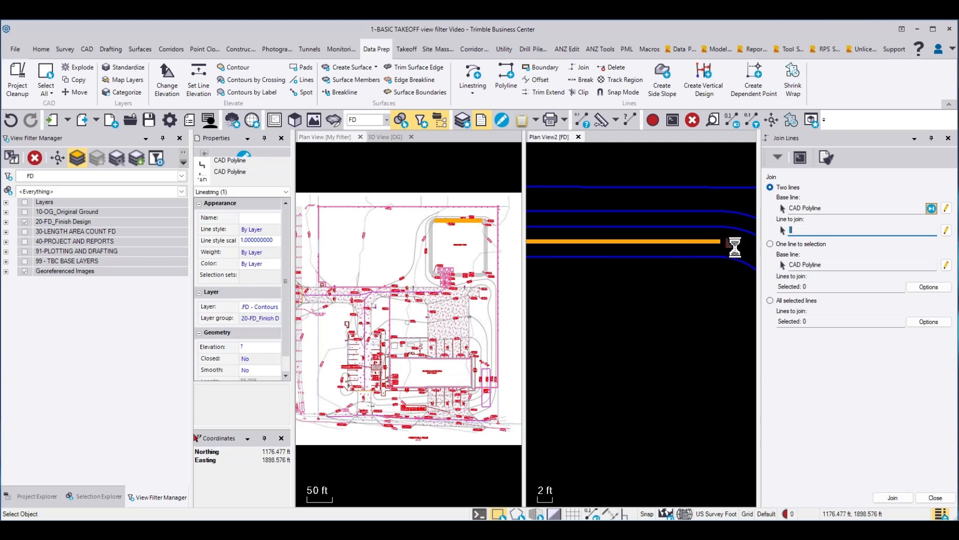
pyautogui.scroll(-5, 731, 277)
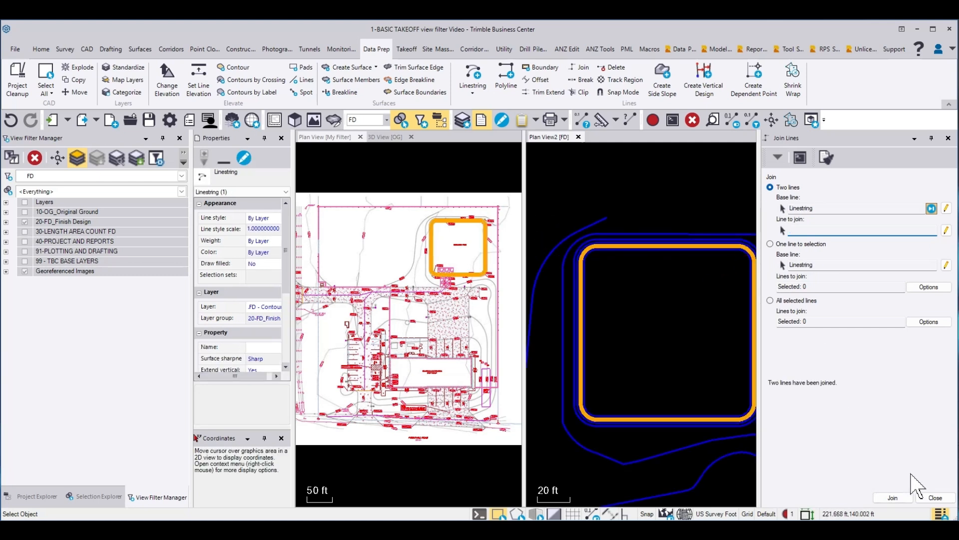
pyautogui.click(827, 213)
pyautogui.scroll(-2, 670, 249)
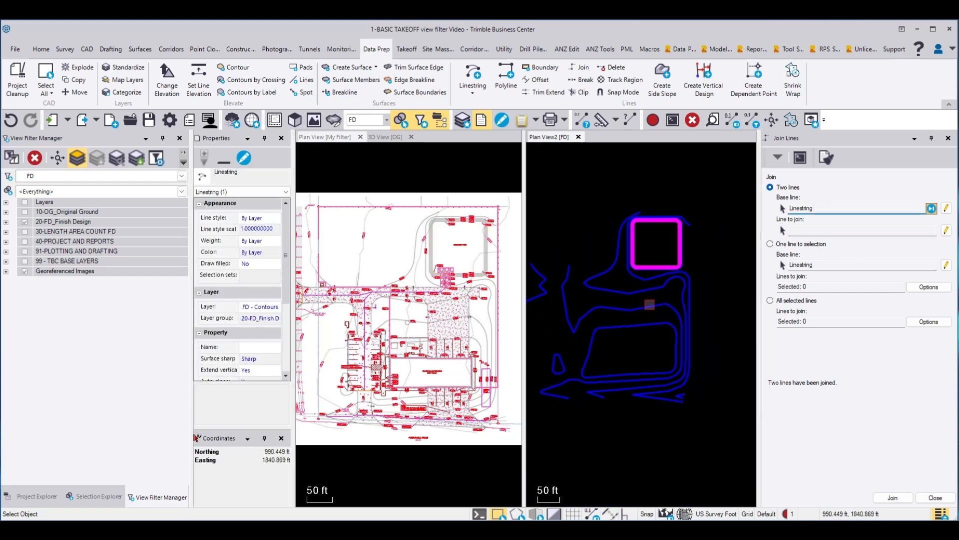
# Step: Join the two parts of the contour wrapping the building pad's east side, adding a connecting segment, and close Join Lines
pyautogui.scroll(2, 676, 370)
pyautogui.scroll(3, 694, 326)
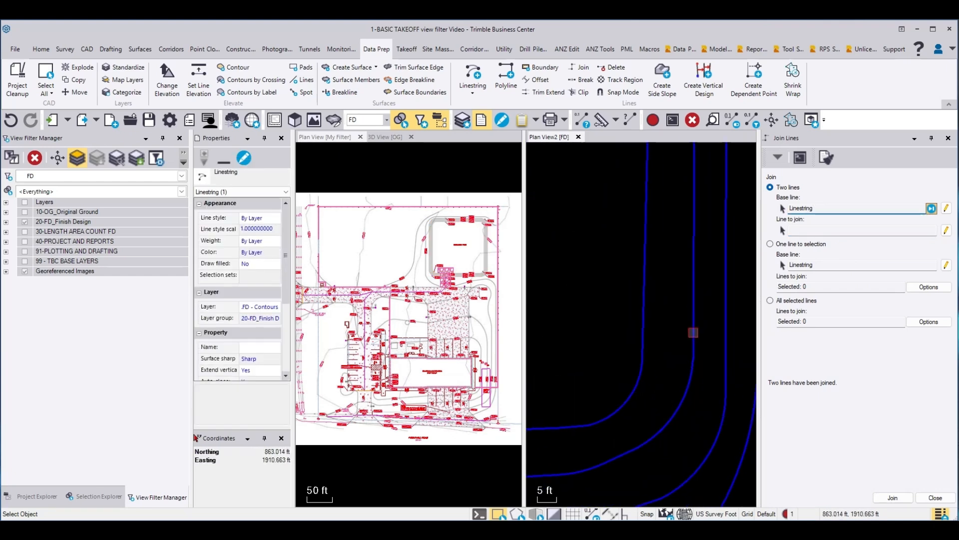
pyautogui.click(694, 340)
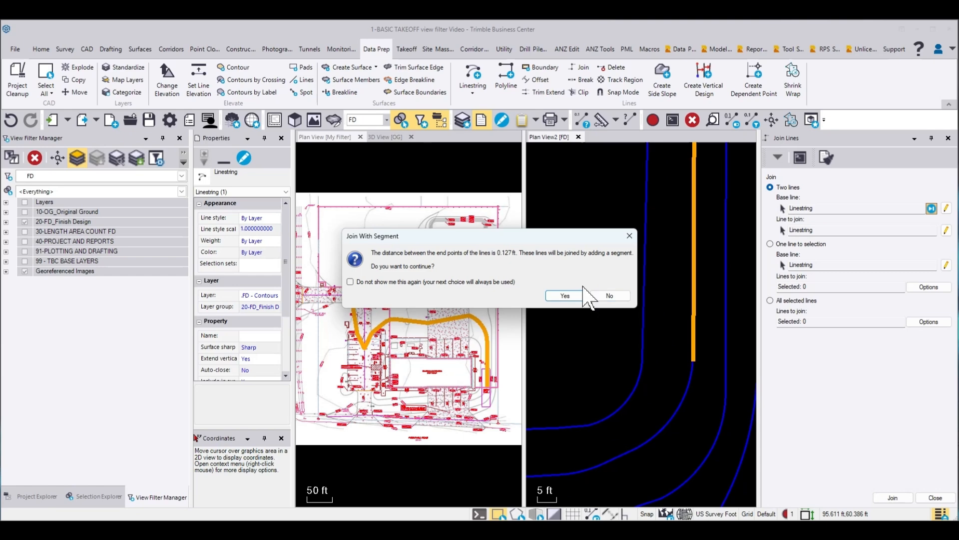
pyautogui.click(575, 297)
pyautogui.scroll(-5, 667, 343)
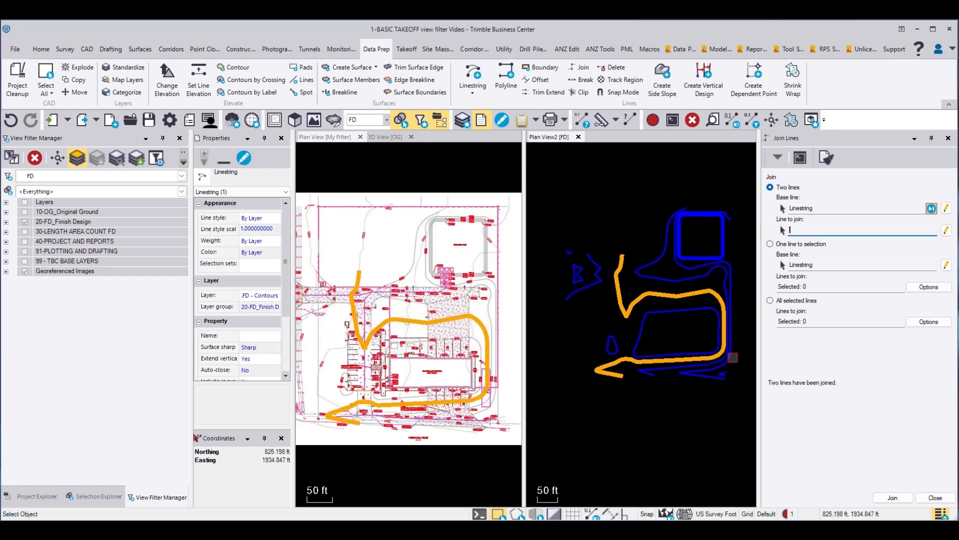
pyautogui.click(936, 498)
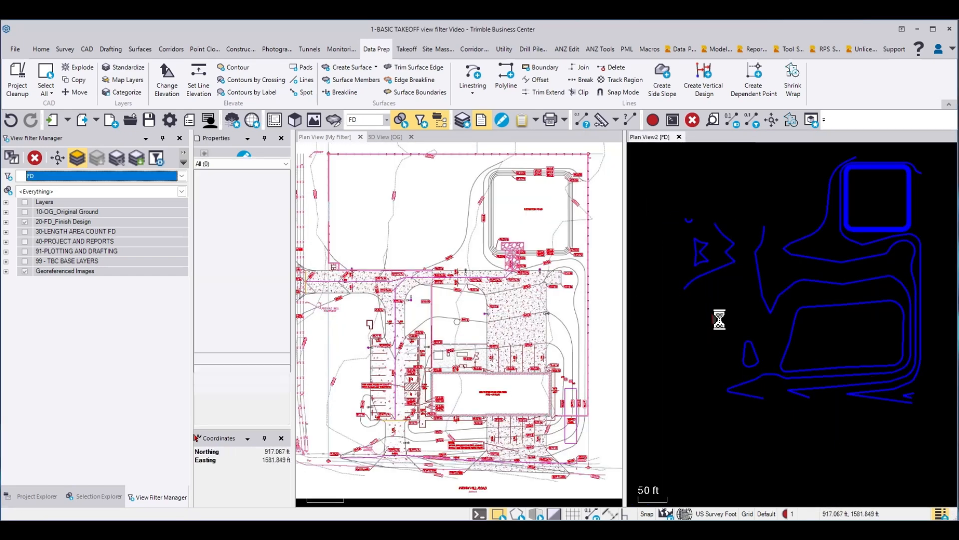
# Step: Check the joined contours by selecting the small shape at the west entrance and the lines across the building pad and pond
pyautogui.click(709, 273)
pyautogui.click(702, 237)
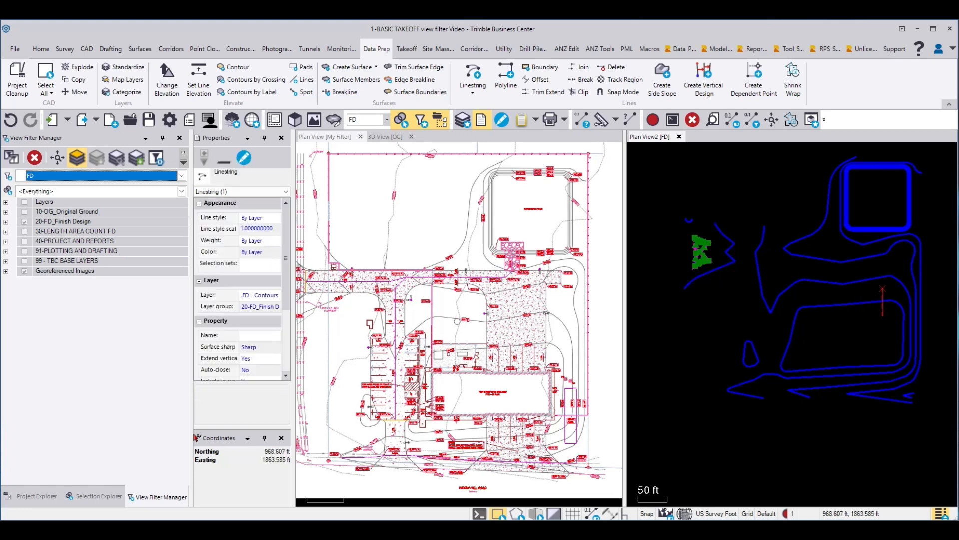
pyautogui.moveTo(882, 289); pyautogui.dragTo(883, 210)
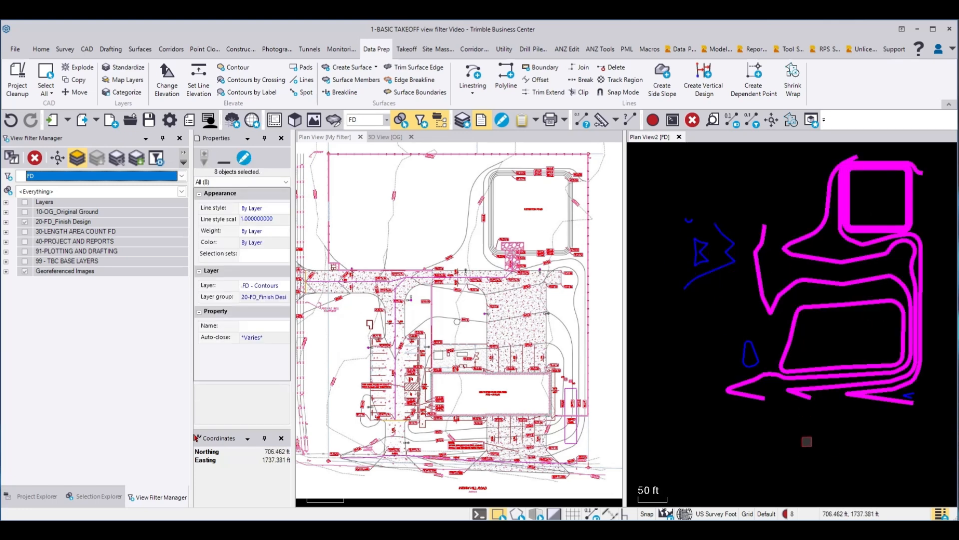
pyautogui.press('Escape')
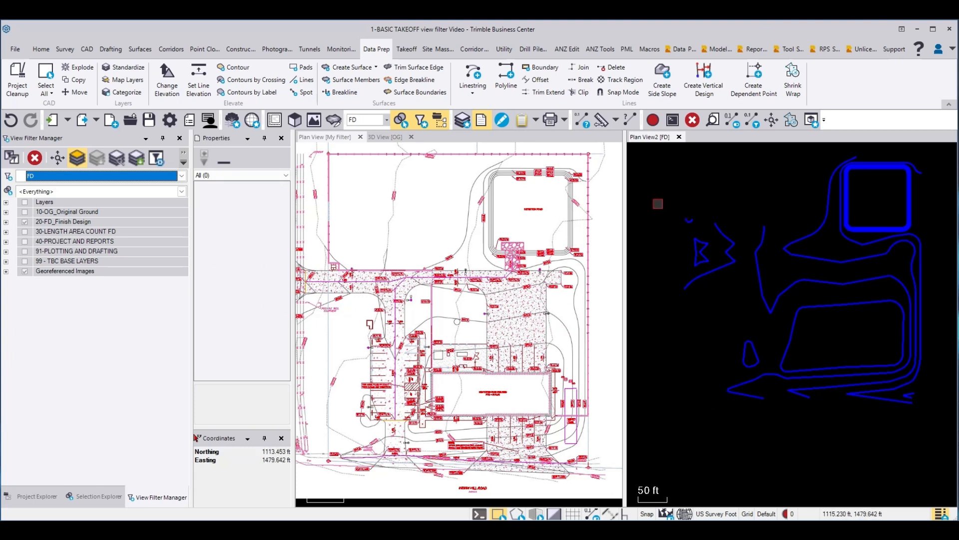
# Step: In the My Filter plan view, move the polyline along Indian Hill Road to the .FD - Breaklines layer, and activate the FD plan view
pyautogui.click(329, 137)
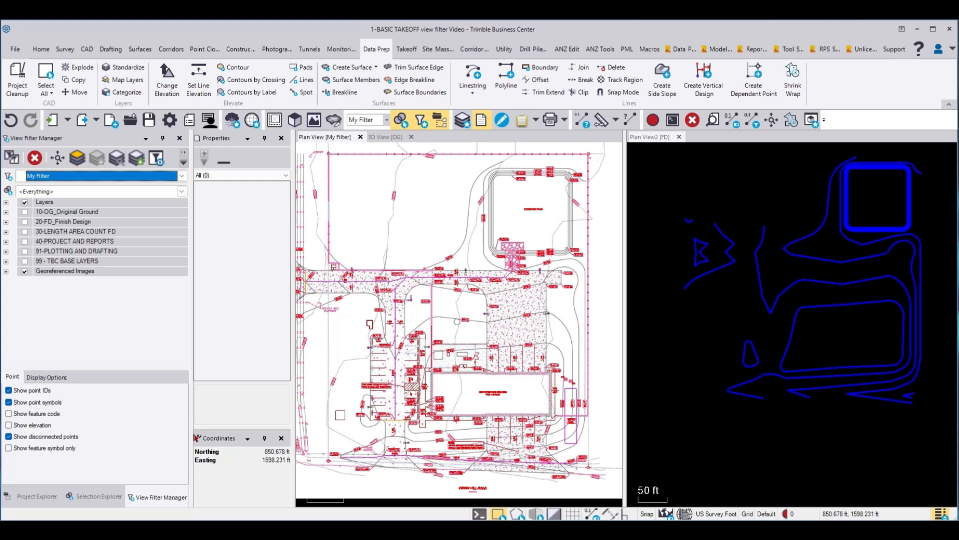
pyautogui.scroll(2, 370, 473)
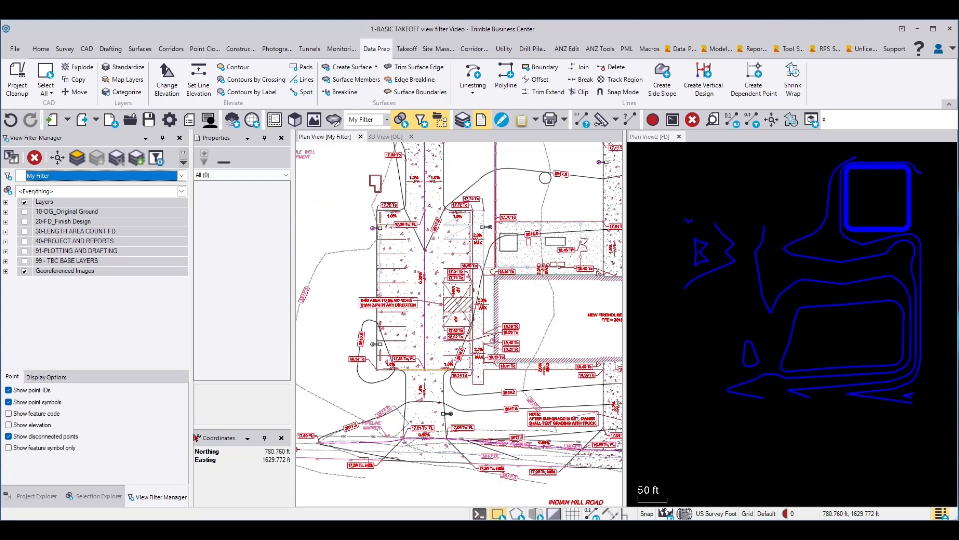
pyautogui.click(365, 444)
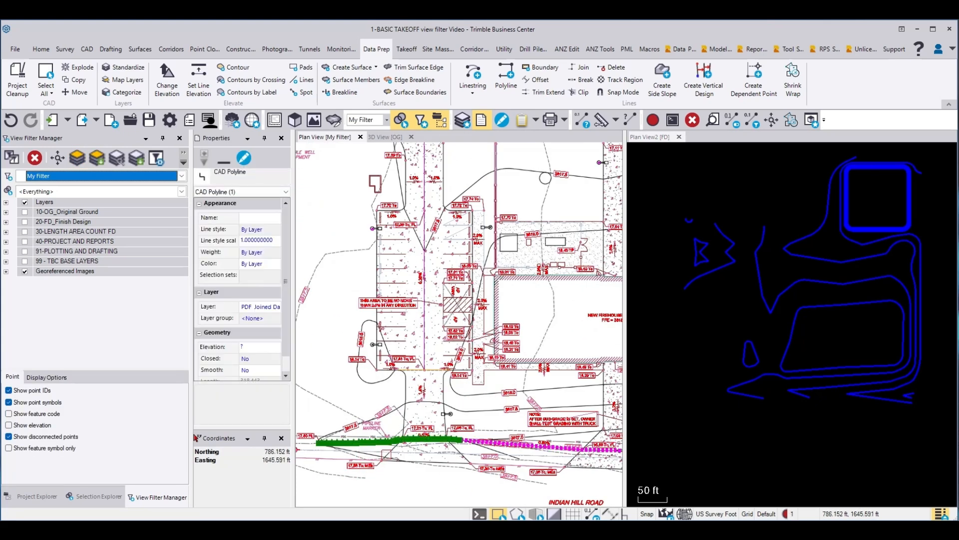
pyautogui.click(264, 307)
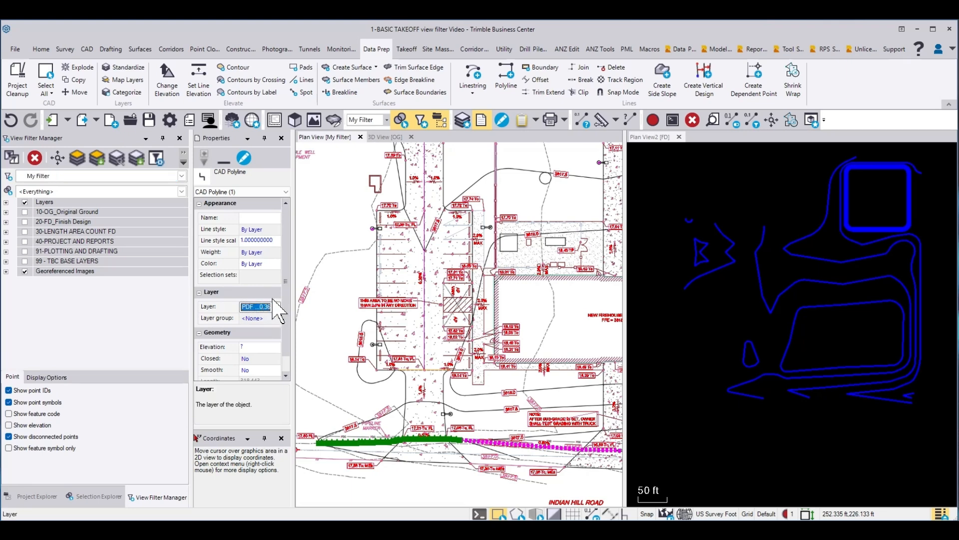
pyautogui.moveTo(292, 287); pyautogui.dragTo(340, 289)
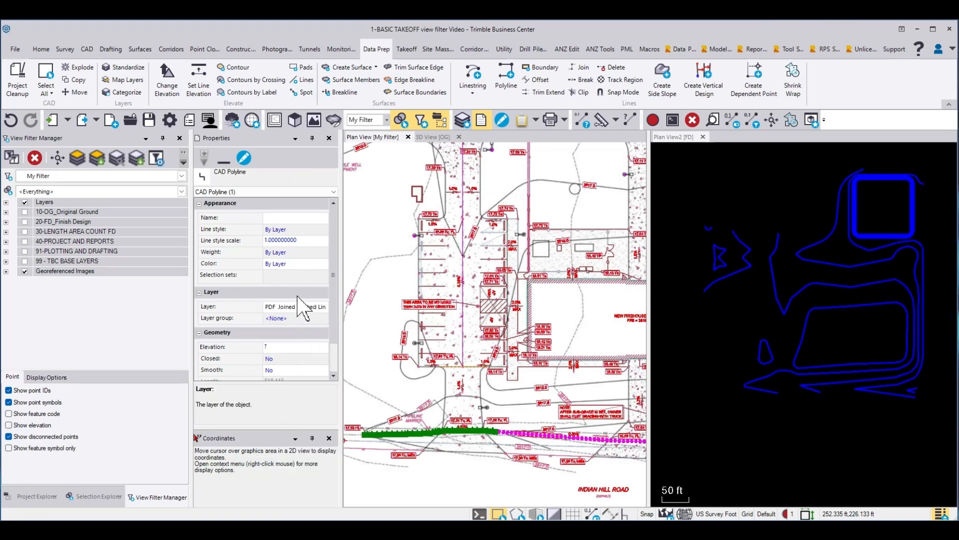
pyautogui.click(263, 307)
pyautogui.moveTo(262, 307); pyautogui.dragTo(245, 307)
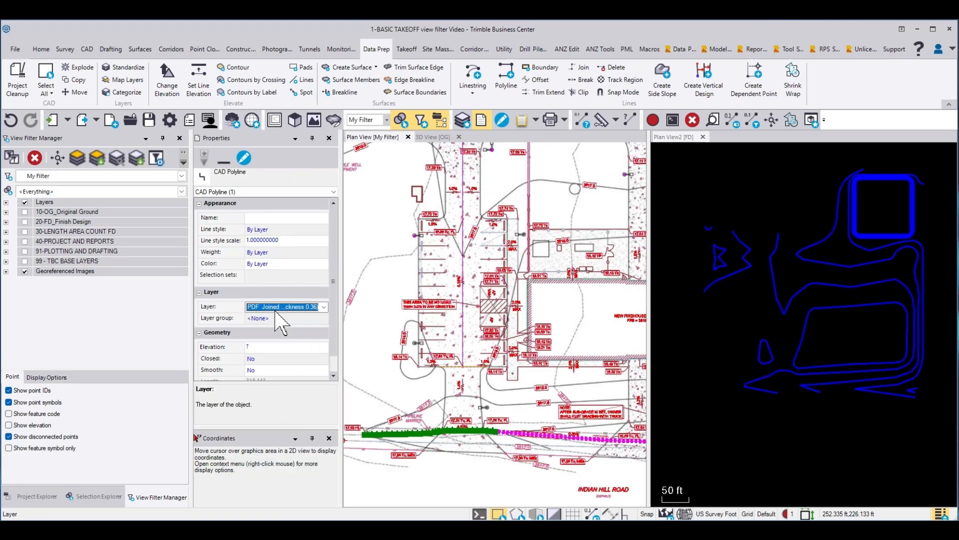
pyautogui.click(324, 306)
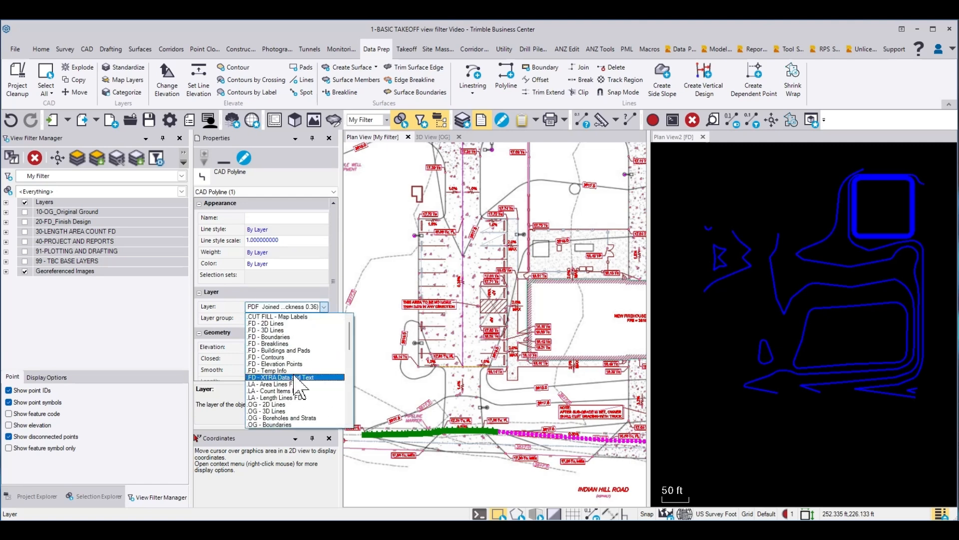
pyautogui.click(277, 344)
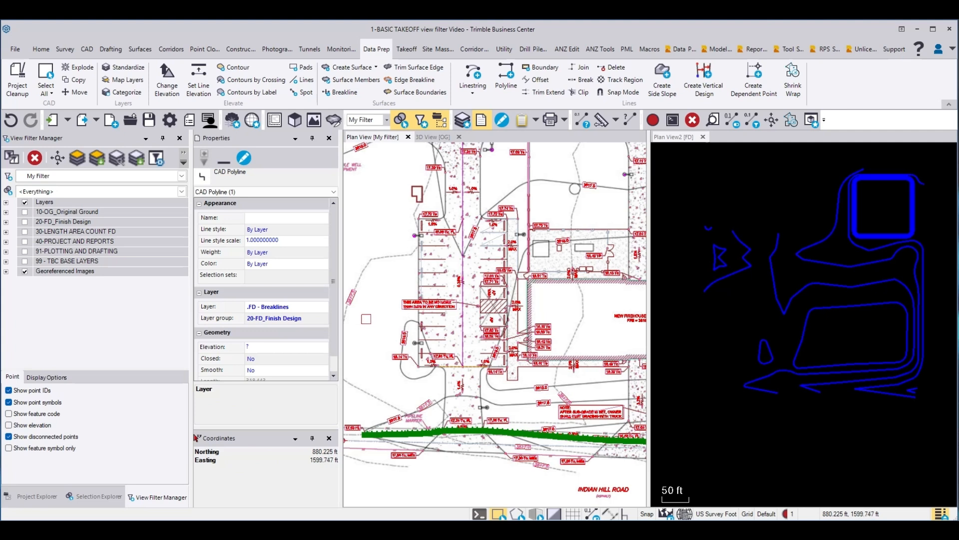
pyautogui.press('Escape')
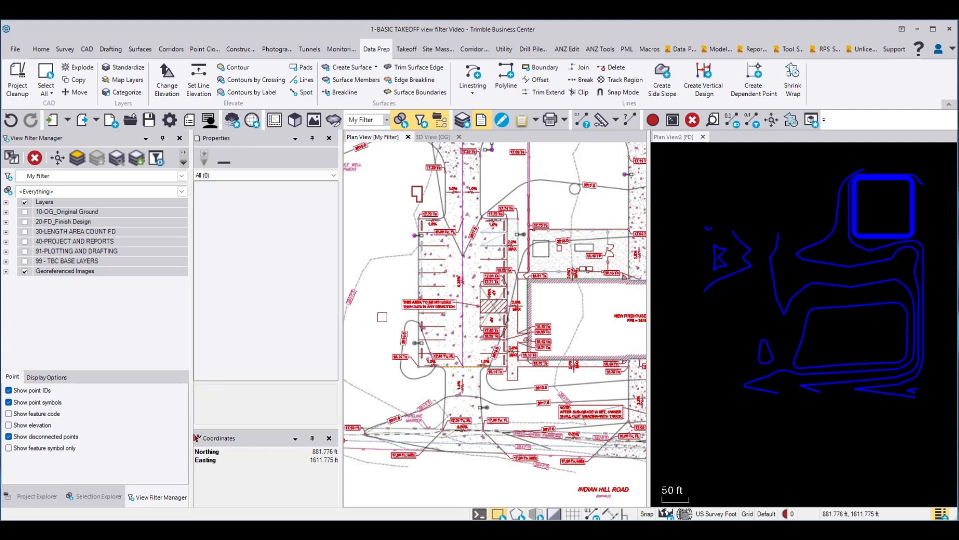
pyautogui.click(677, 145)
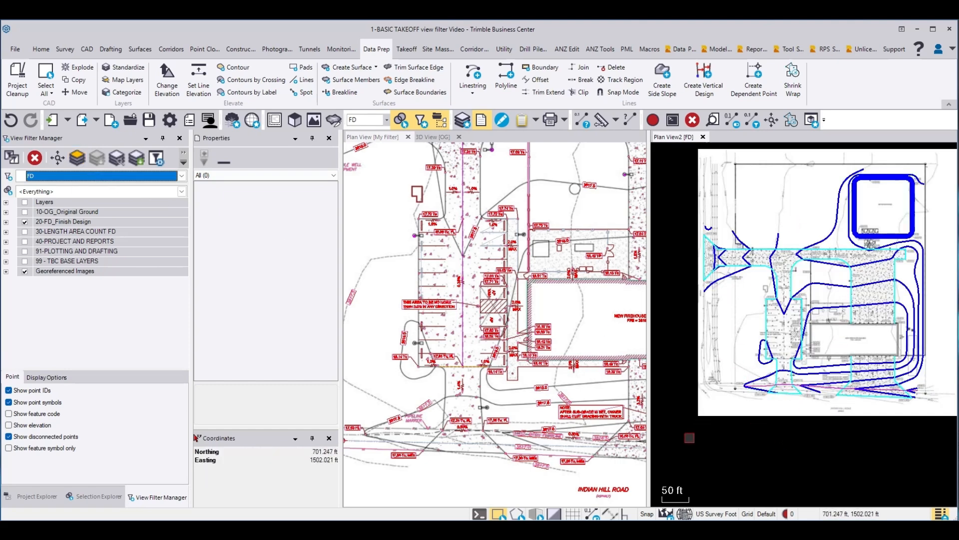
# Step: Move the new firehouse building's outline polyline from the PDF linework to the .FD - Buildings and Pads layer and clear the selection
pyautogui.scroll(-2, 508, 399)
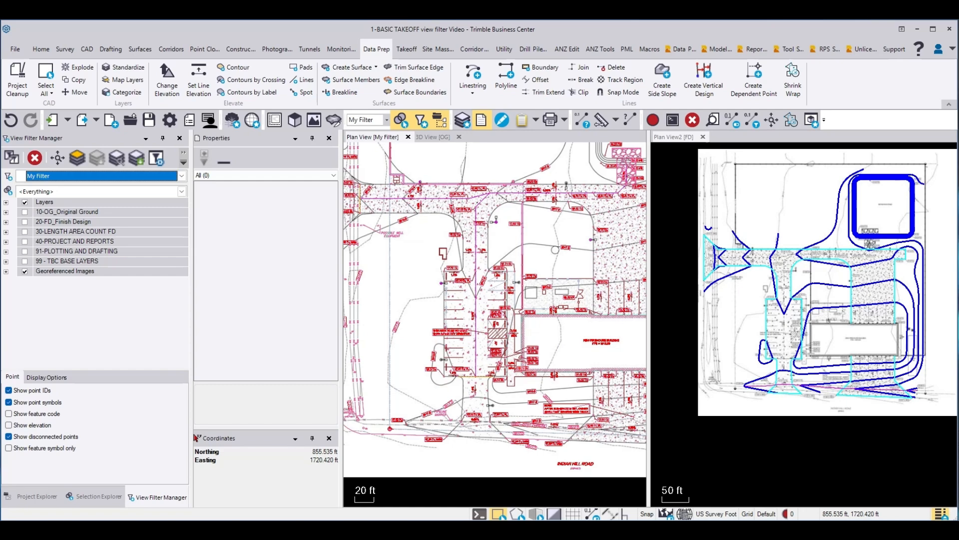
pyautogui.scroll(10, 575, 308)
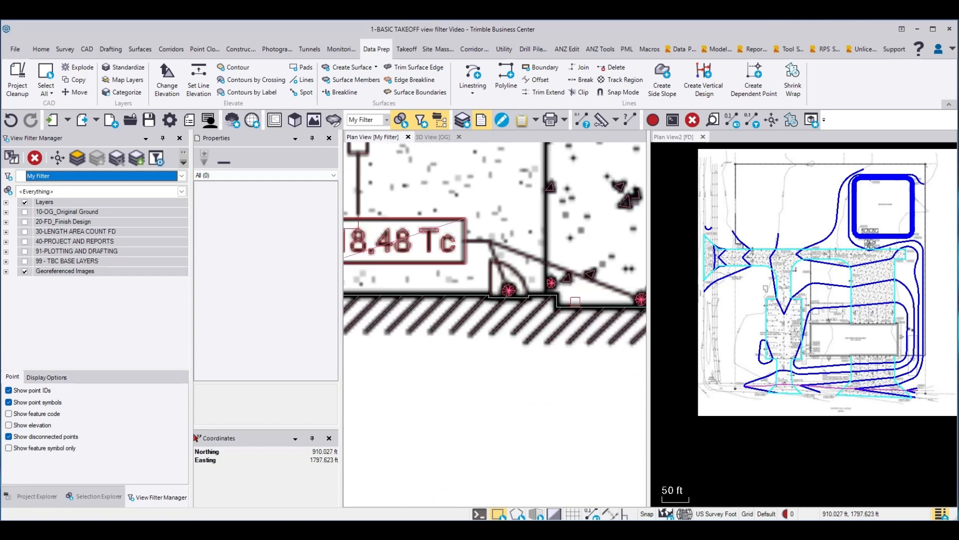
pyautogui.click(568, 309)
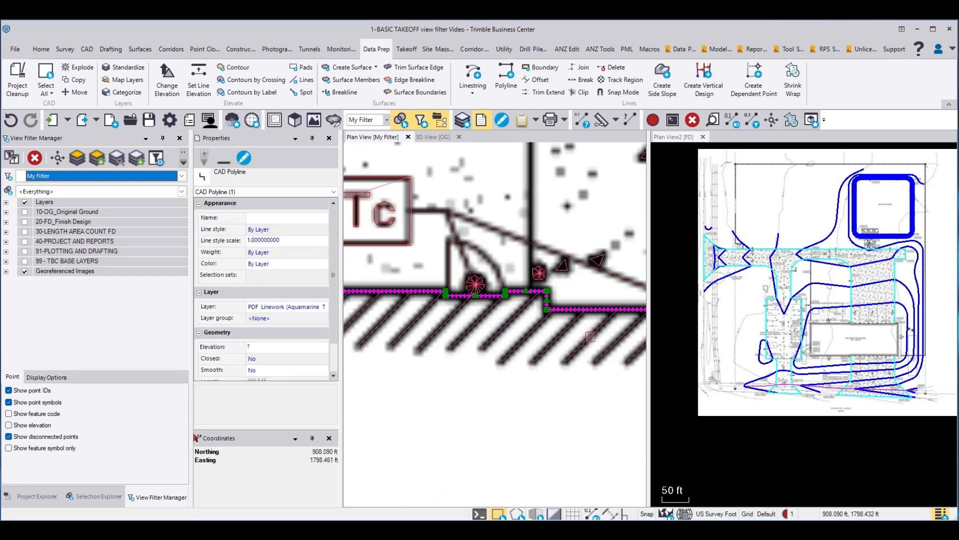
pyautogui.click(323, 307)
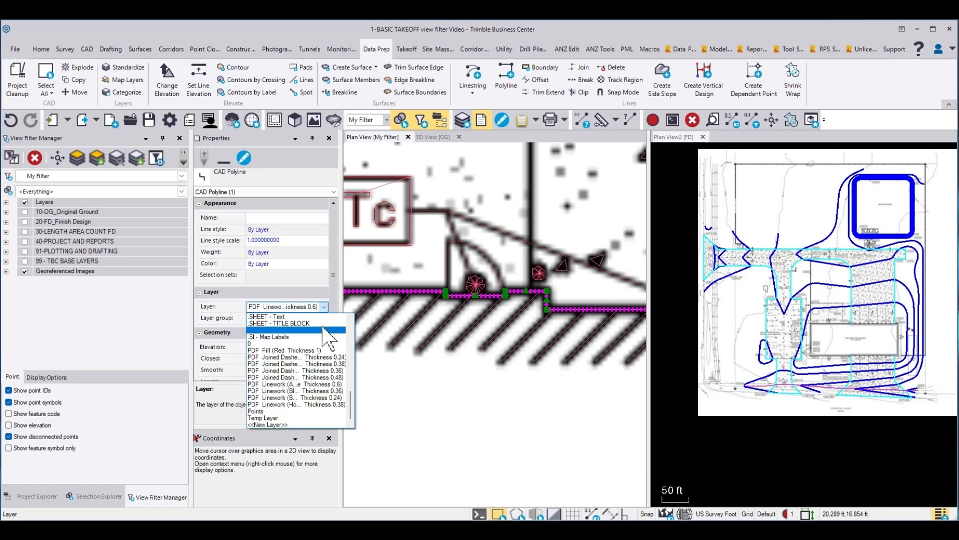
pyautogui.scroll(-6, 307, 360)
pyautogui.scroll(3, 308, 358)
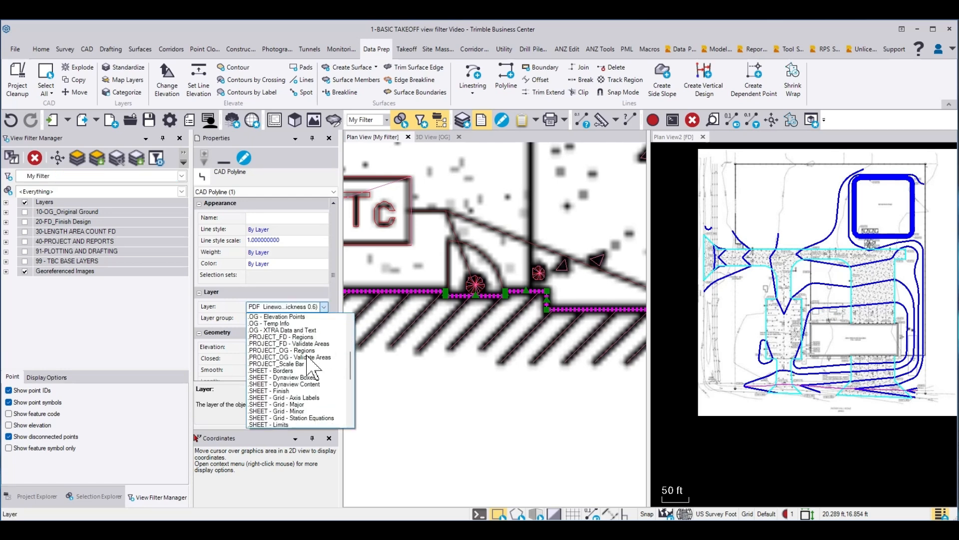
pyautogui.scroll(6, 310, 363)
pyautogui.click(300, 334)
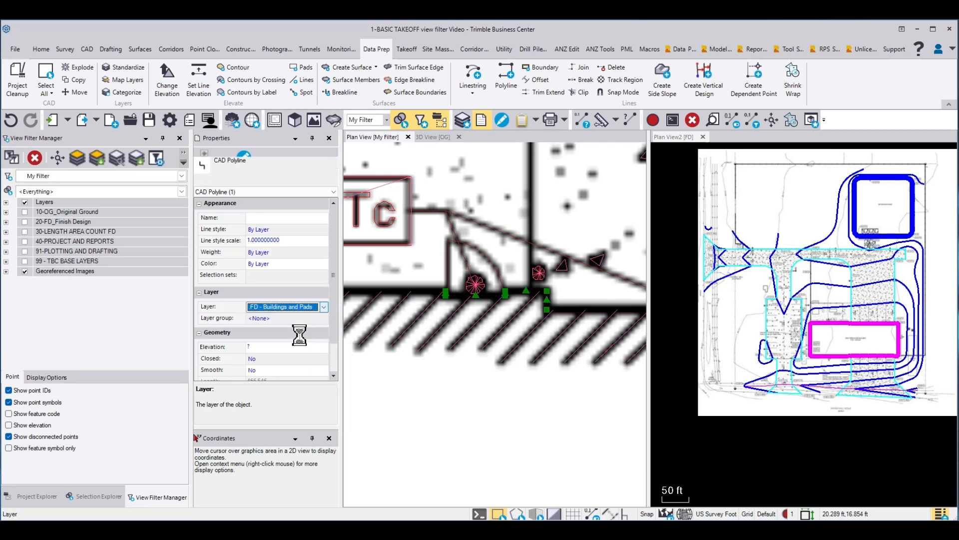
pyautogui.press('Escape')
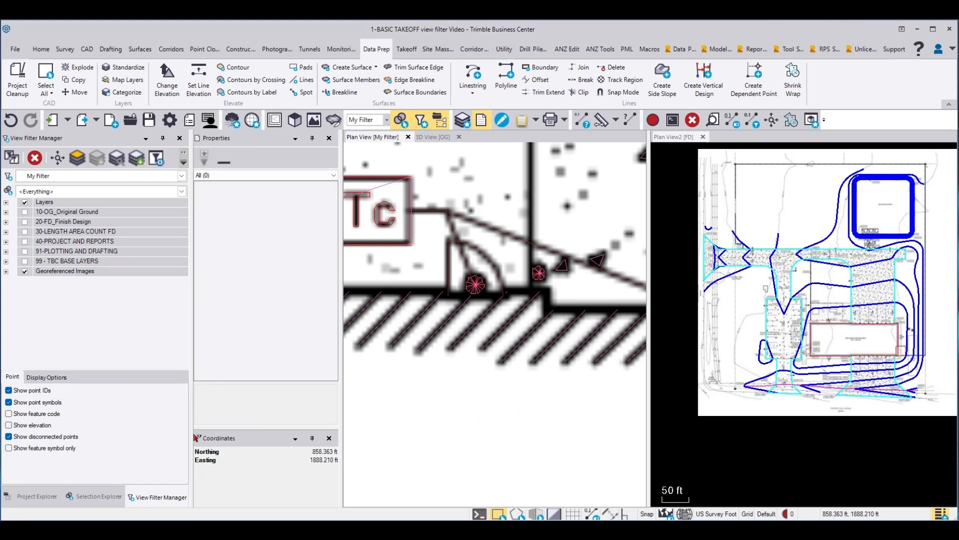
# Step: Move the riprap outline at the retention pond's south side to the .FD - 3D Lines layer and inspect it in the FD plan view
pyautogui.scroll(-5, 562, 354)
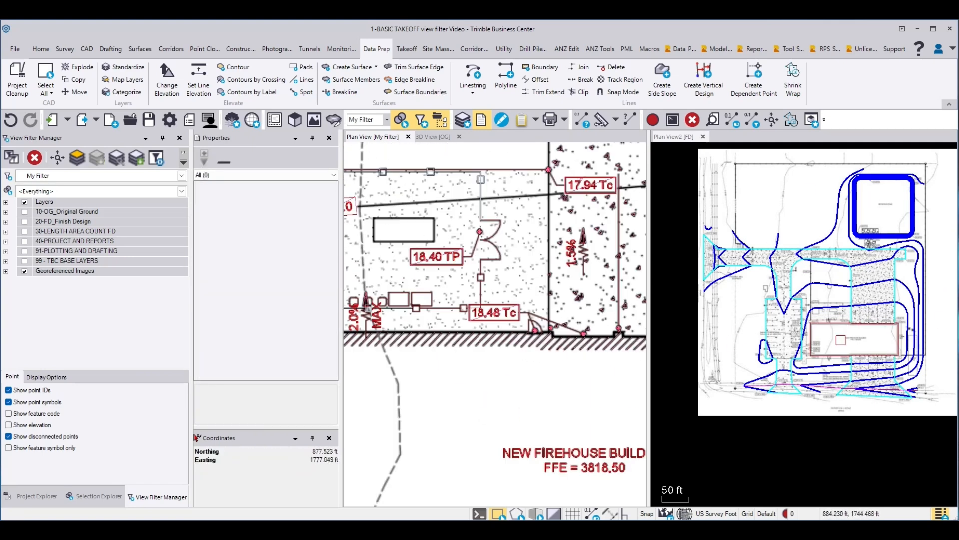
pyautogui.scroll(3, 881, 220)
pyautogui.scroll(-5, 892, 238)
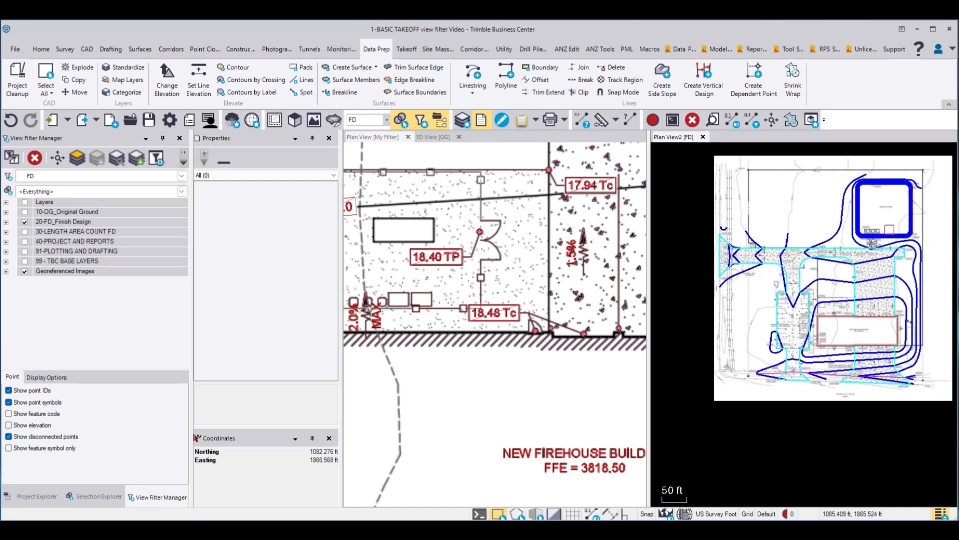
pyautogui.scroll(-5, 472, 391)
pyautogui.scroll(-3, 471, 391)
pyautogui.scroll(10, 577, 255)
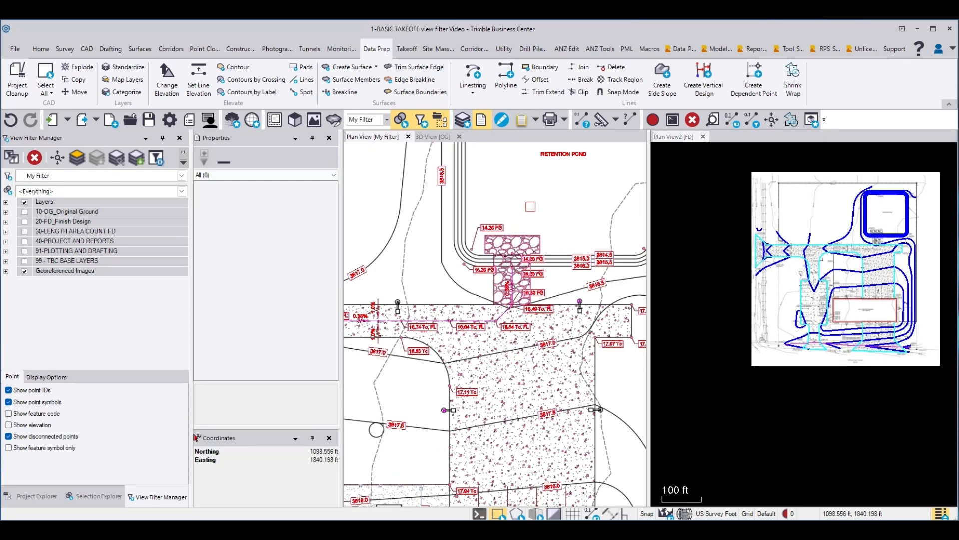
pyautogui.click(573, 247)
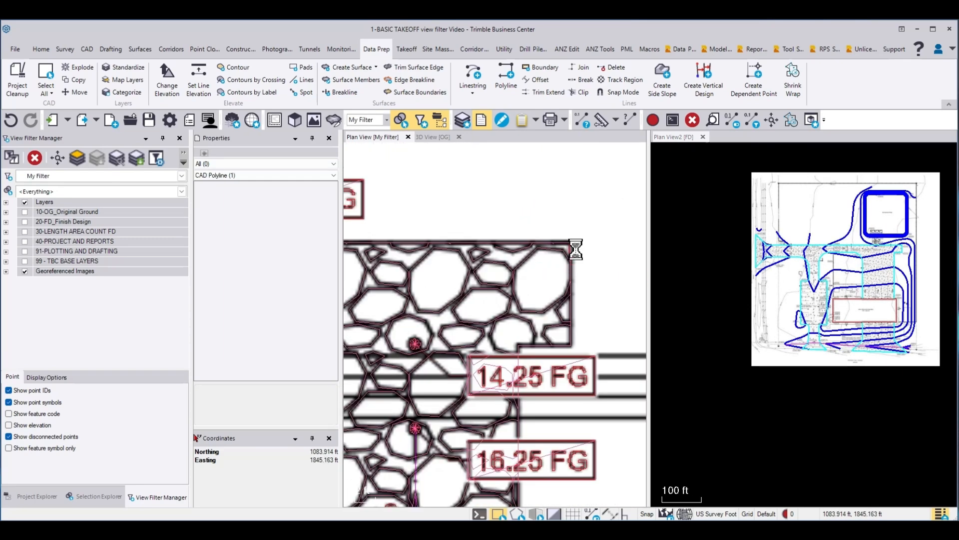
pyautogui.click(285, 306)
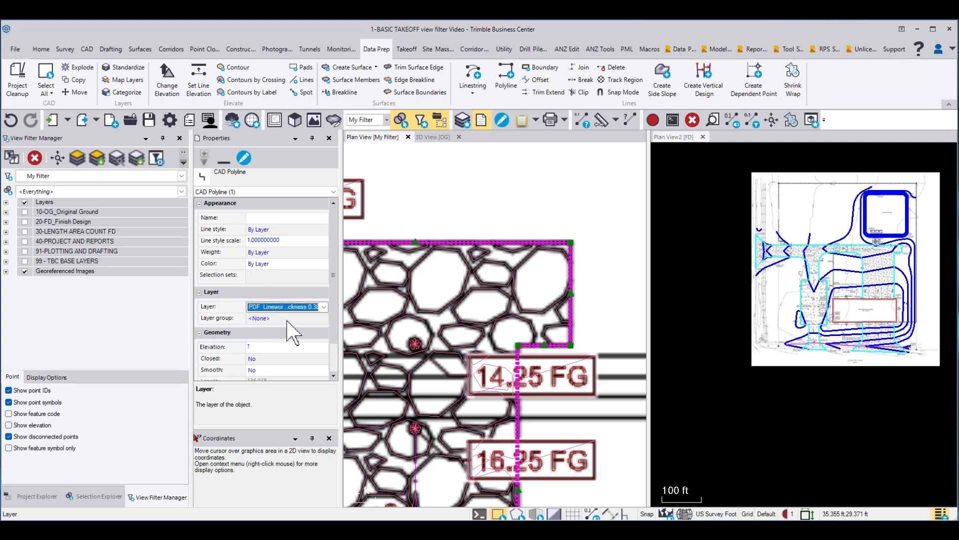
pyautogui.click(324, 306)
pyautogui.scroll(5, 282, 350)
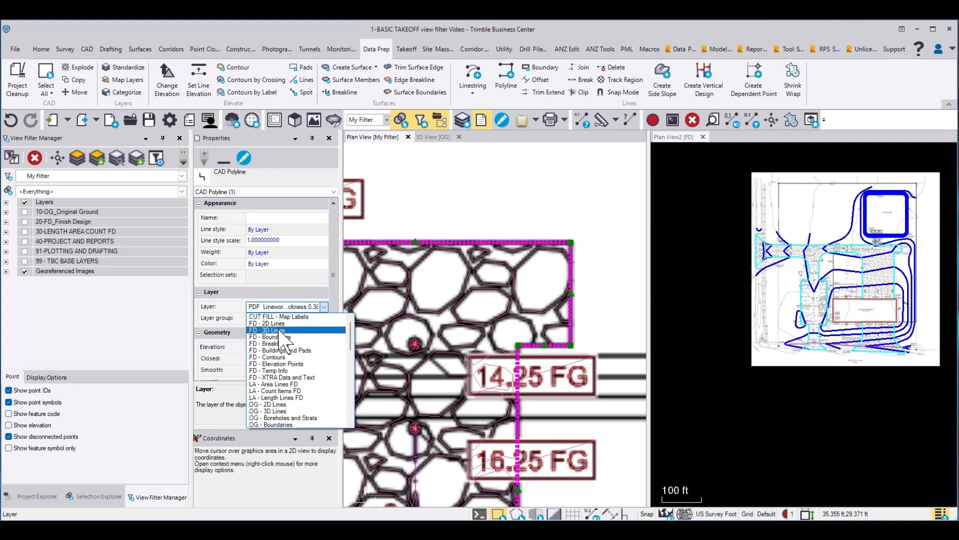
pyautogui.click(280, 330)
pyautogui.click(695, 281)
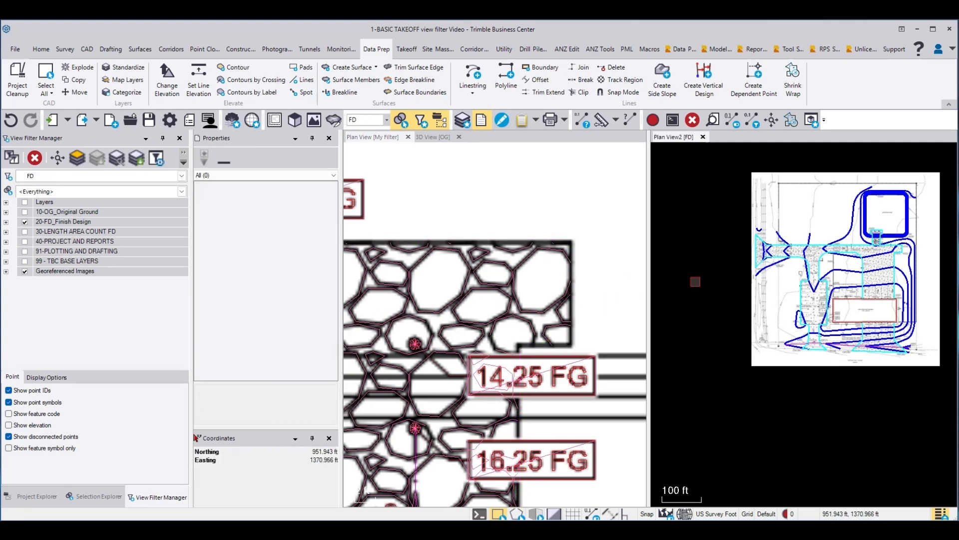
pyautogui.scroll(3, 904, 212)
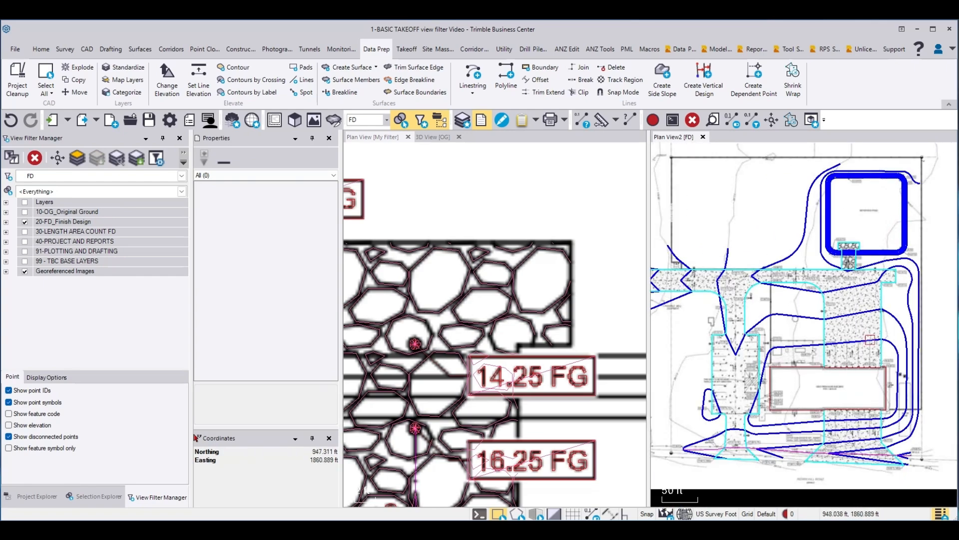
# Step: Start Standardize Layers and select the linework along the equipment yard's north edge and the sidewalk at the firehouse building's northwest corner
pyautogui.scroll(-10, 551, 192)
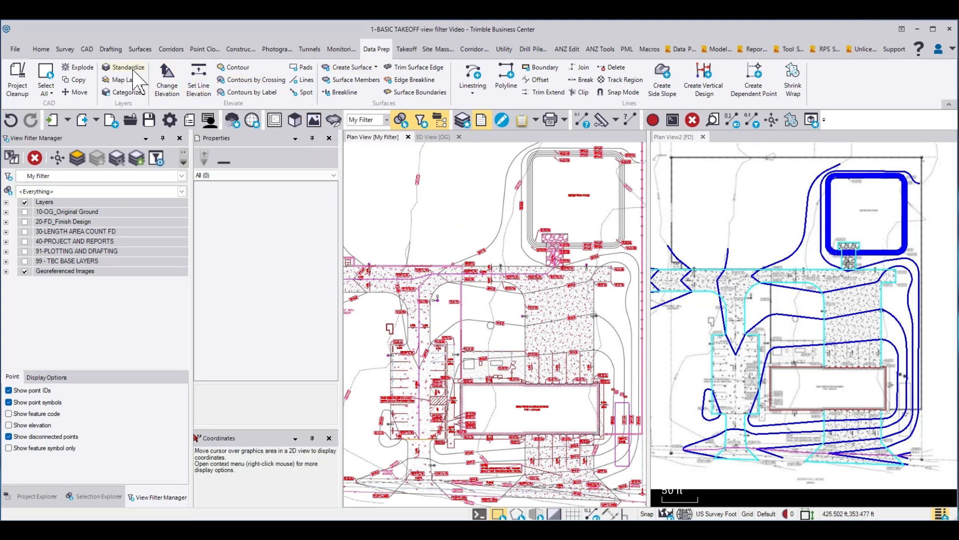
pyautogui.click(124, 67)
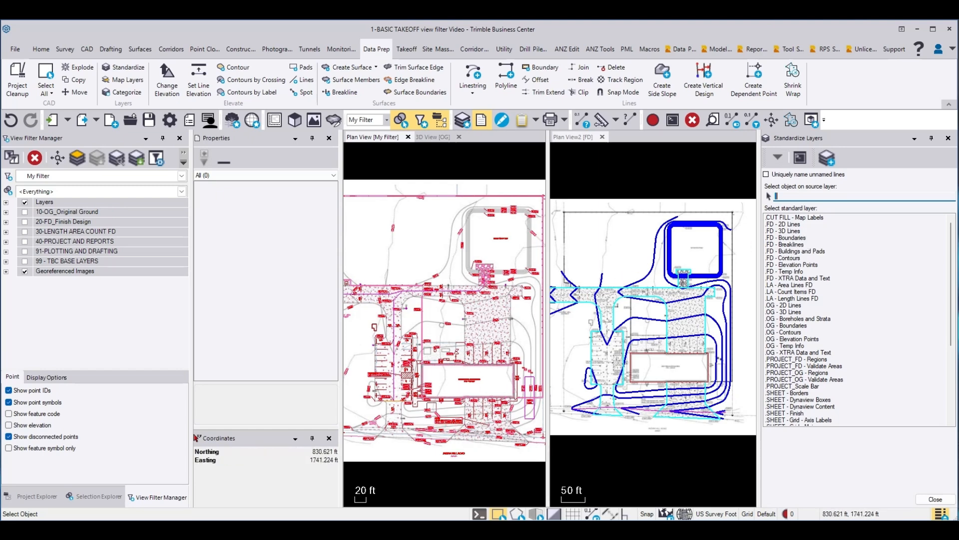
pyautogui.scroll(8, 524, 280)
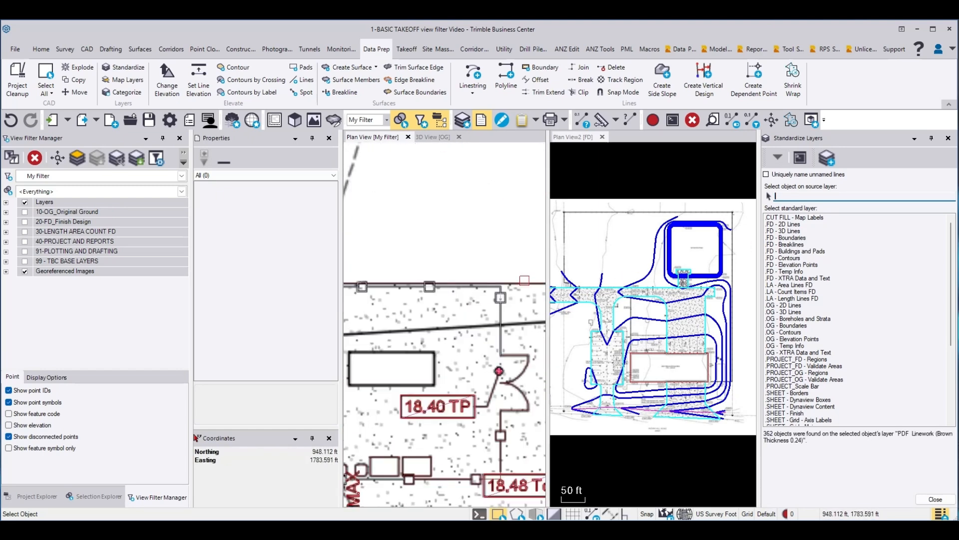
pyautogui.click(524, 282)
pyautogui.scroll(-6, 524, 279)
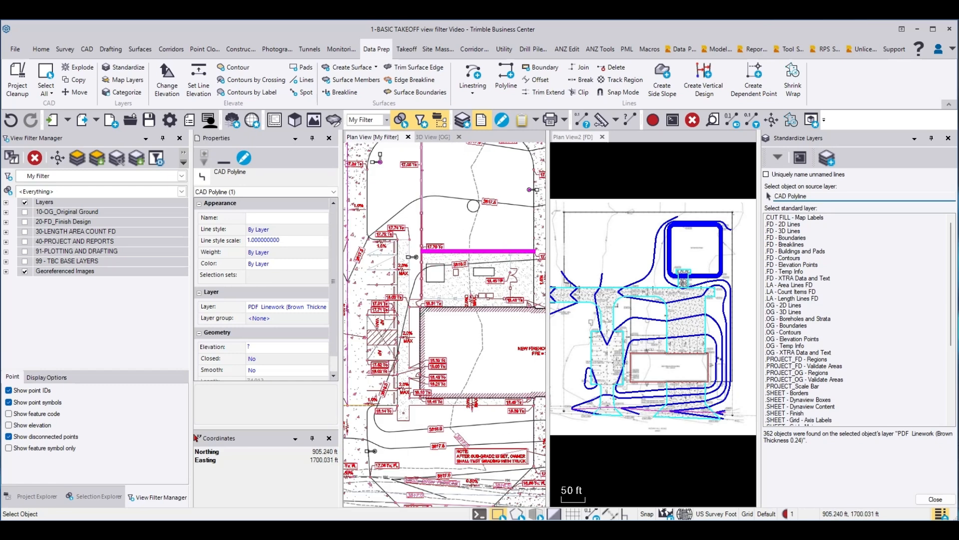
pyautogui.scroll(5, 403, 308)
pyautogui.click(449, 299)
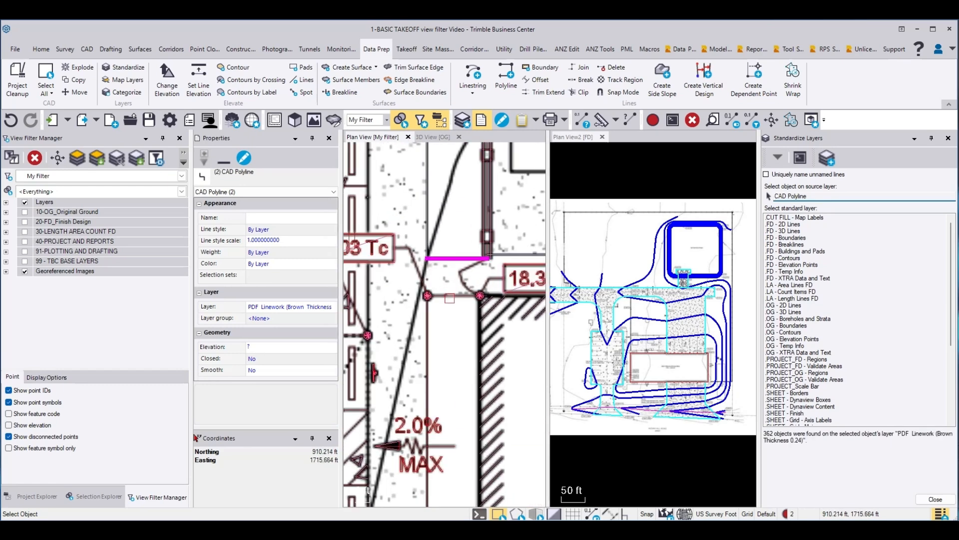
pyautogui.click(449, 298)
pyautogui.click(431, 316)
pyautogui.moveTo(434, 314); pyautogui.dragTo(452, 250, button='middle')
pyautogui.scroll(-4, 452, 249)
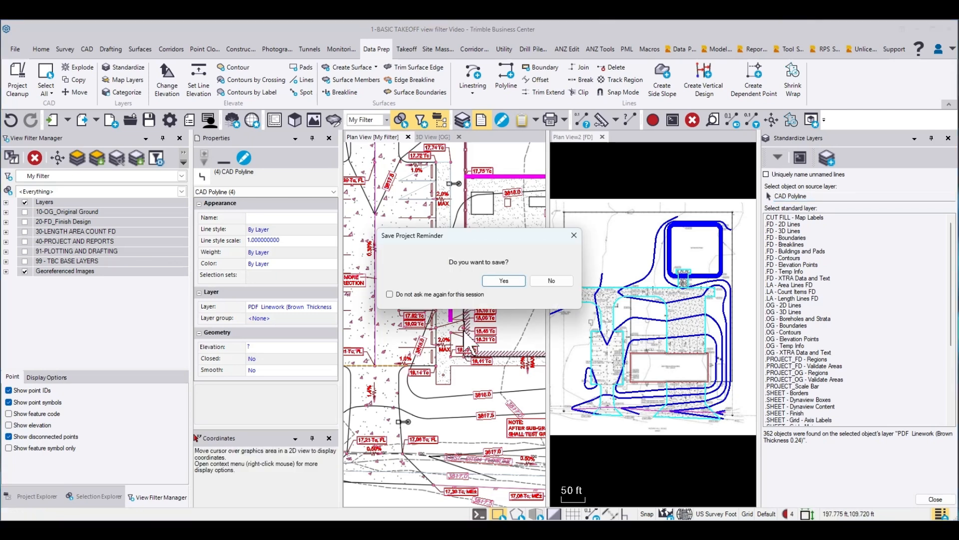
# Step: Decline the save reminder and add the remaining sidewalk edge segments along the firehouse building's west side to the selection
pyautogui.click(551, 281)
pyautogui.scroll(5, 452, 325)
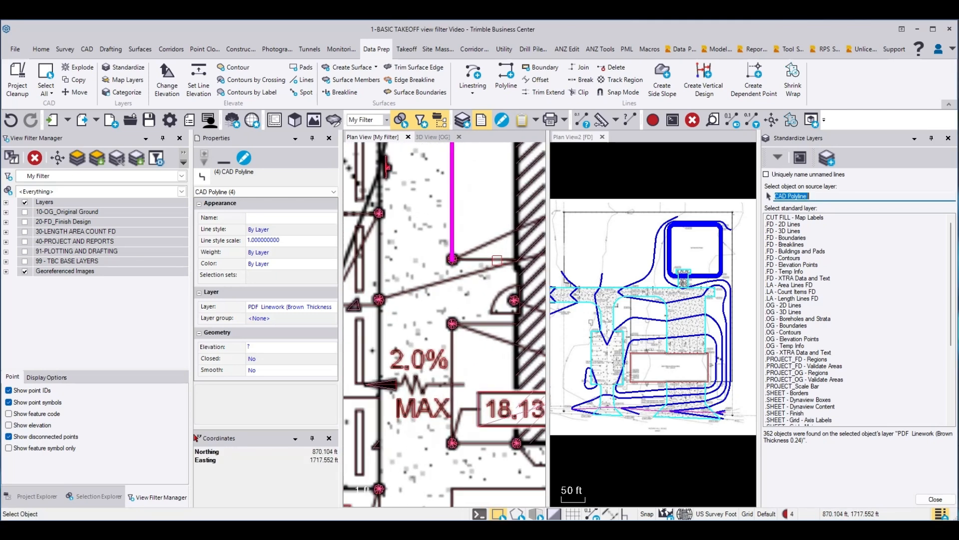
pyautogui.click(490, 258)
pyautogui.click(486, 324)
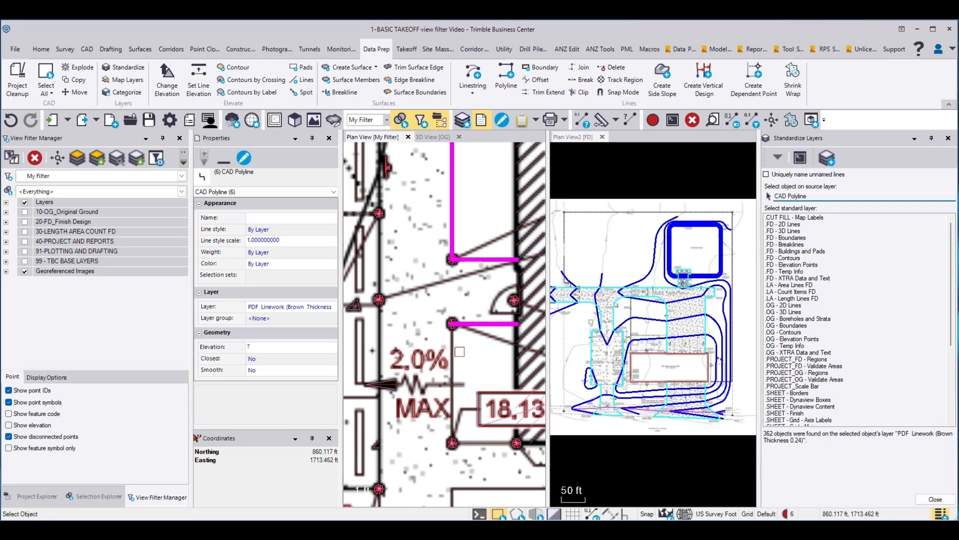
pyautogui.click(452, 346)
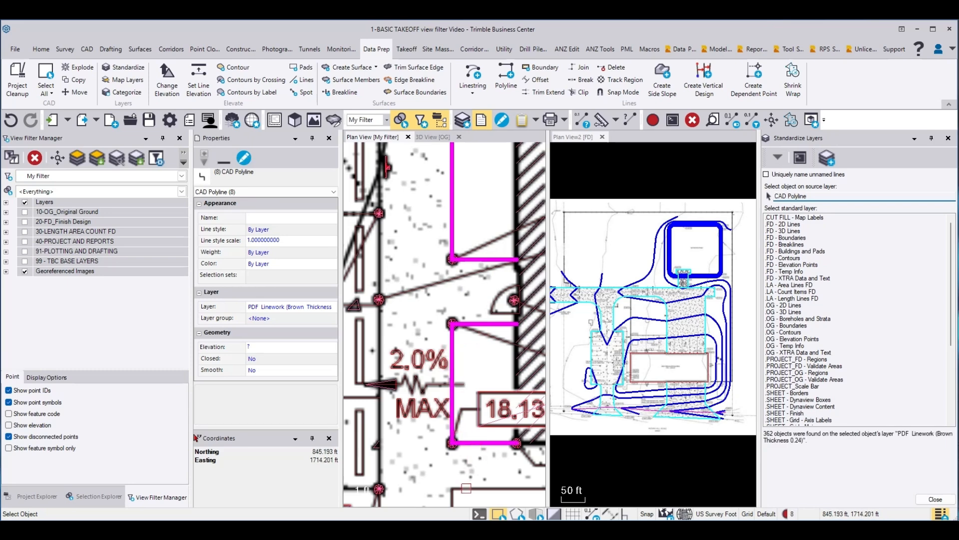
pyautogui.click(466, 489)
pyautogui.click(450, 498)
# Step: Add the sidewalk outline on the building's east side, move all selected polylines to the .FD - 3D Lines layer, and clear the selection
pyautogui.scroll(-5, 415, 292)
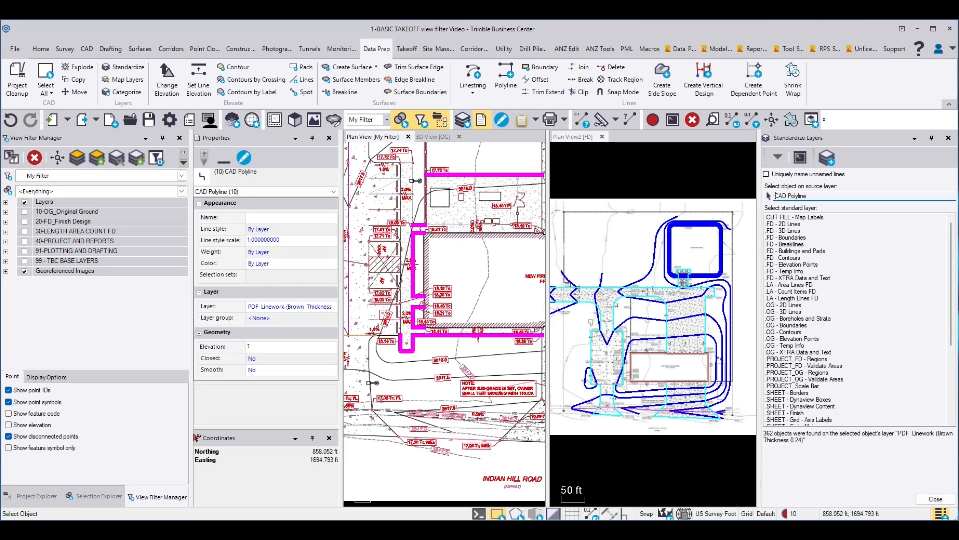
pyautogui.scroll(-4, 385, 316)
pyautogui.scroll(5, 524, 279)
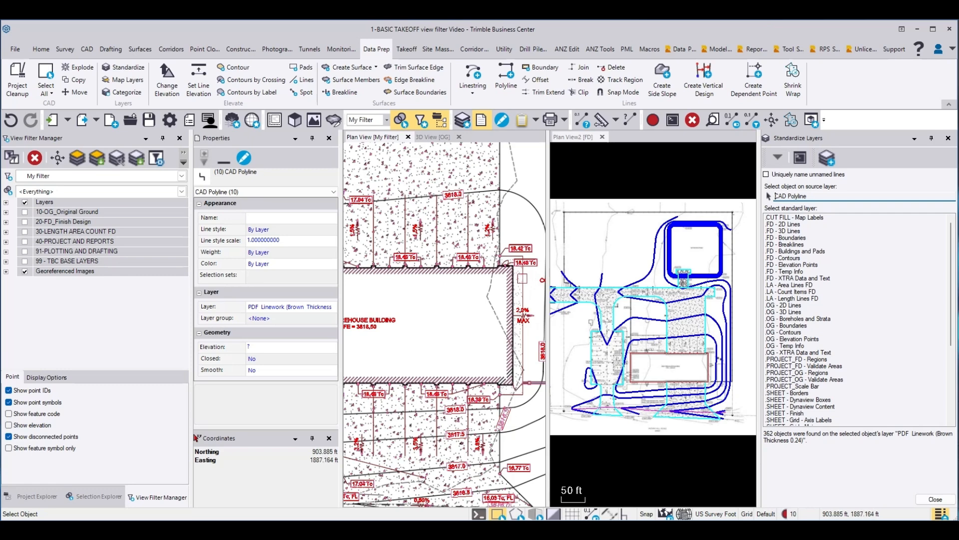
pyautogui.click(523, 278)
pyautogui.scroll(-5, 501, 282)
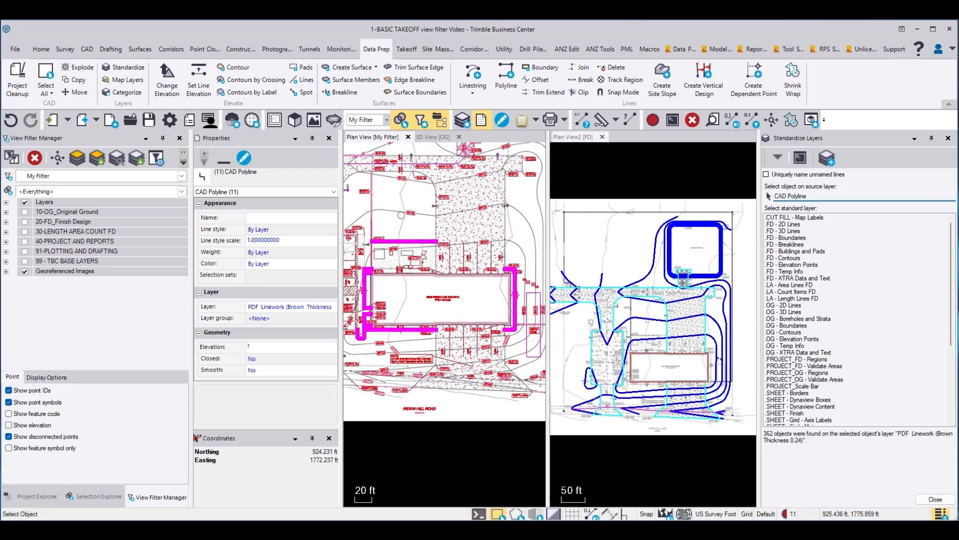
pyautogui.click(290, 306)
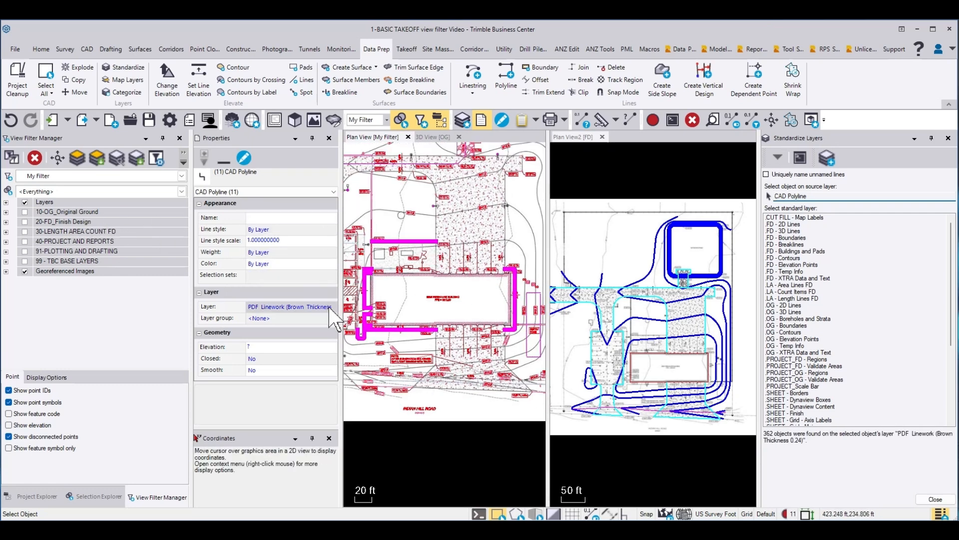
pyautogui.click(332, 306)
pyautogui.scroll(10, 298, 364)
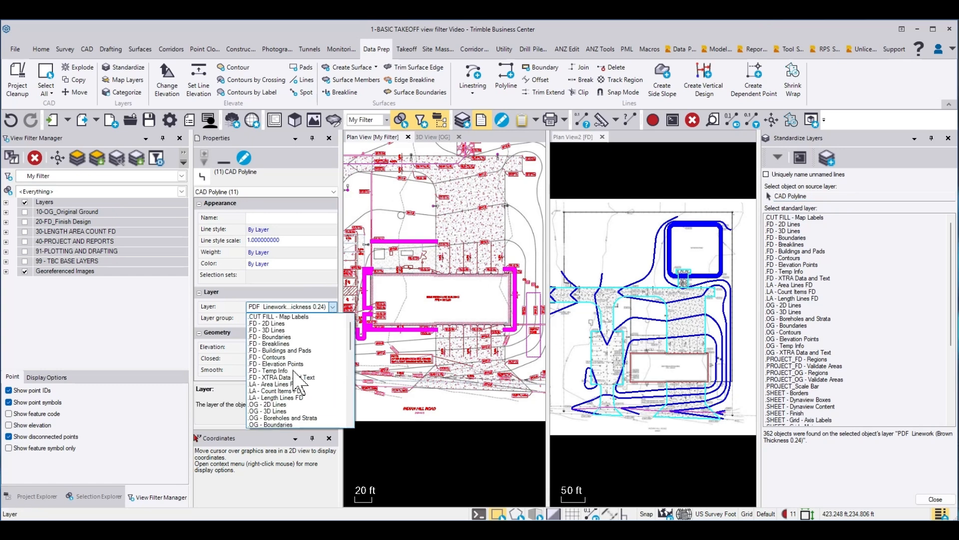
pyautogui.click(277, 326)
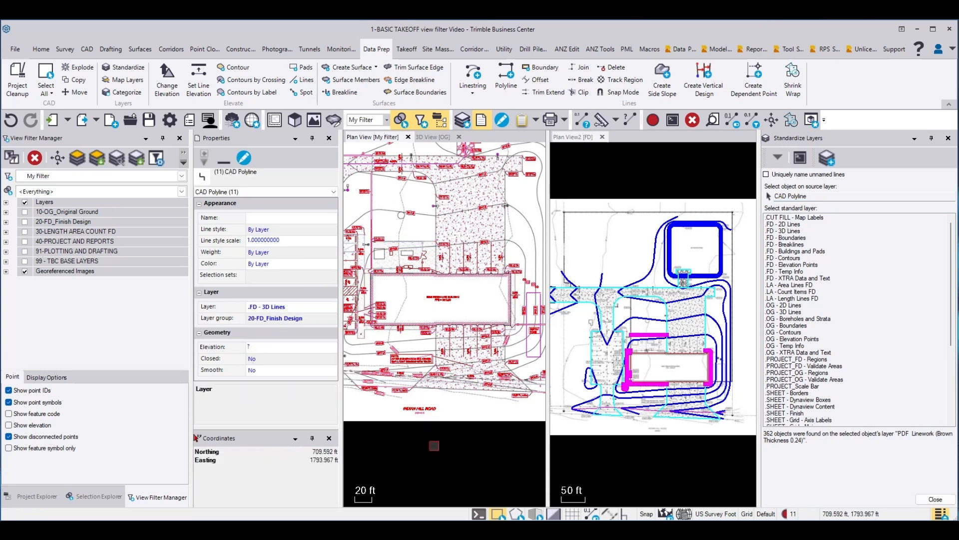
pyautogui.press('Escape')
# Step: Move the dashed polyline along the sidewalk east of the parking lot to the .FD - 3D Lines layer and clear the selection
pyautogui.scroll(5, 360, 254)
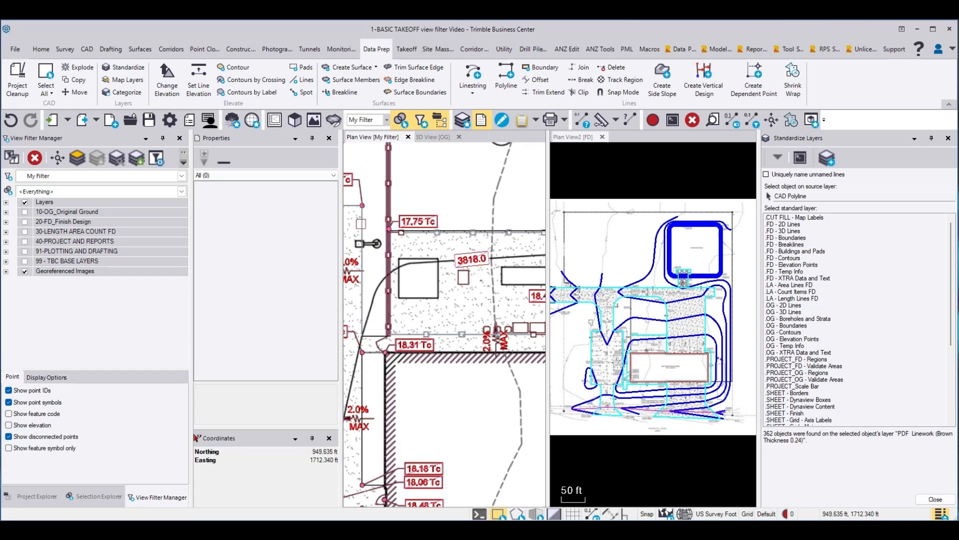
pyautogui.click(362, 270)
pyautogui.click(260, 306)
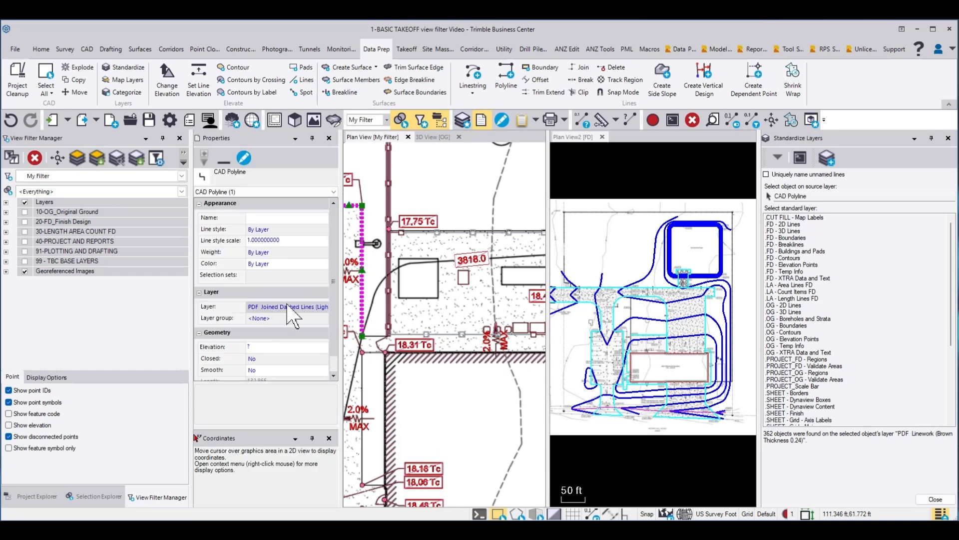
pyautogui.click(323, 306)
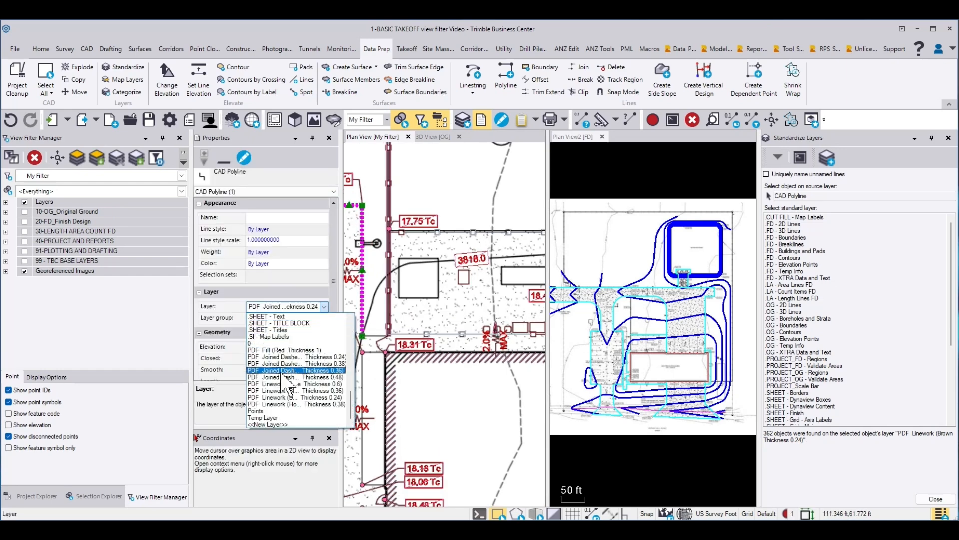
pyautogui.click(270, 330)
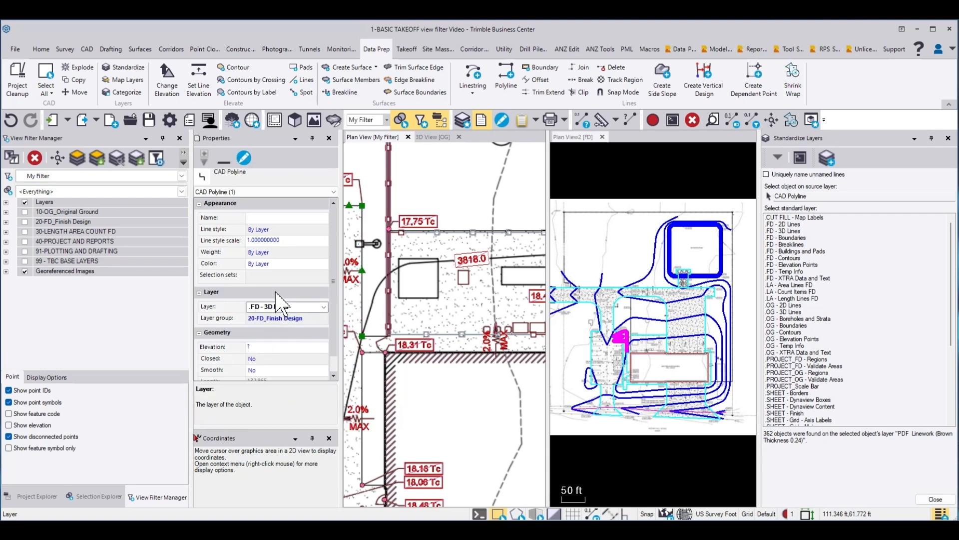
pyautogui.press('Escape')
# Step: Select all remaining PDF linework in the My Filter plan view and delete it
pyautogui.scroll(-5, 445, 324)
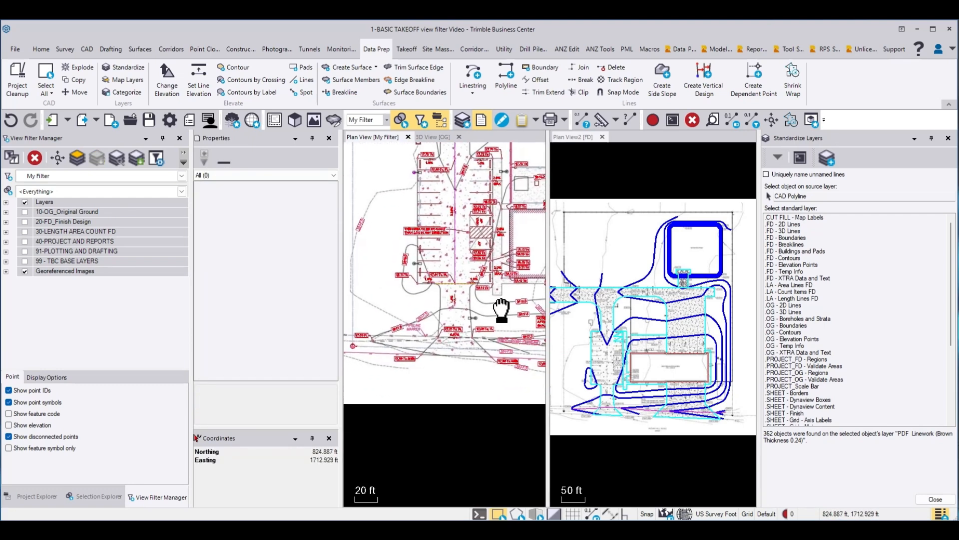
pyautogui.moveTo(499, 306)
pyautogui.mouseDown(button='middle')
pyautogui.moveTo(402, 322)
pyautogui.moveTo(332, 395)
pyautogui.moveTo(335, 439)
pyautogui.moveTo(375, 441)
pyautogui.mouseUp(button='middle')
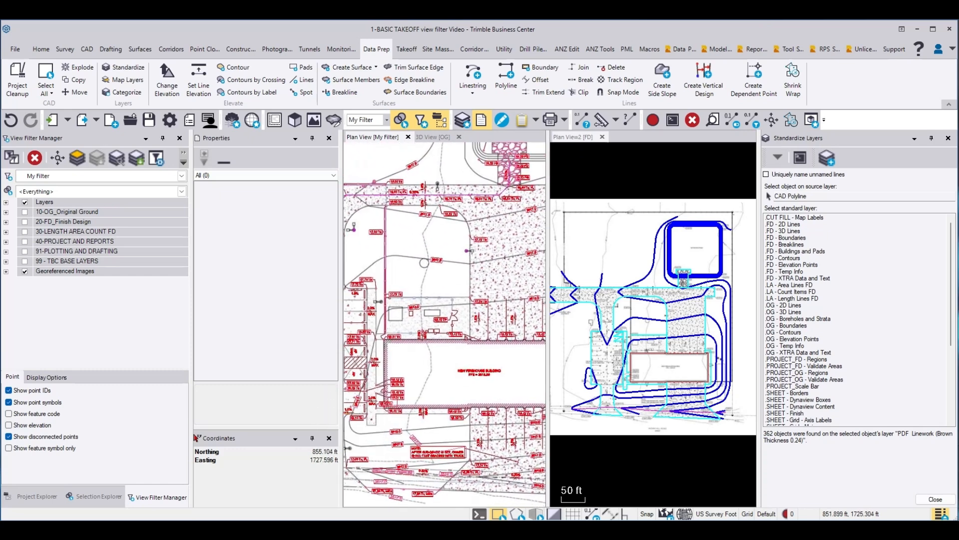
pyautogui.scroll(-6, 436, 331)
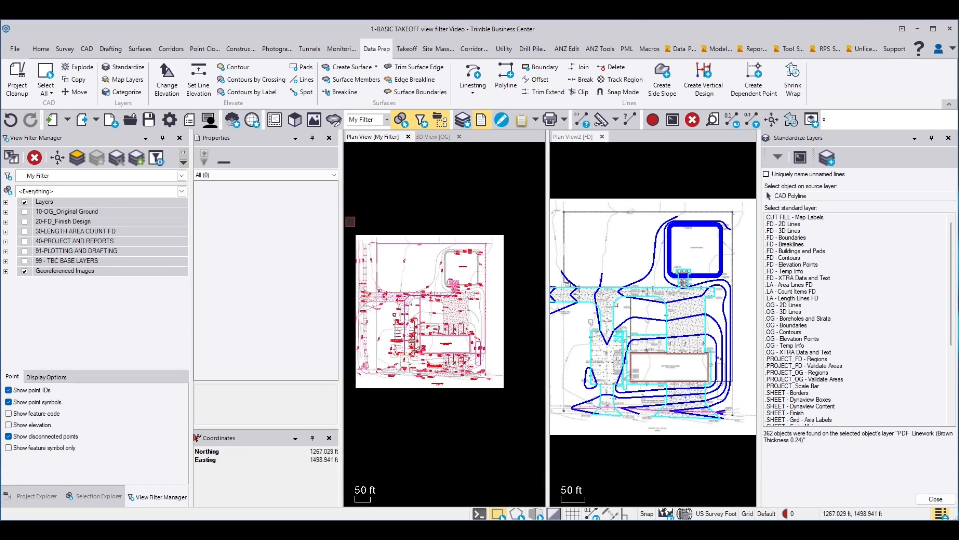
pyautogui.moveTo(349, 218); pyautogui.dragTo(538, 421)
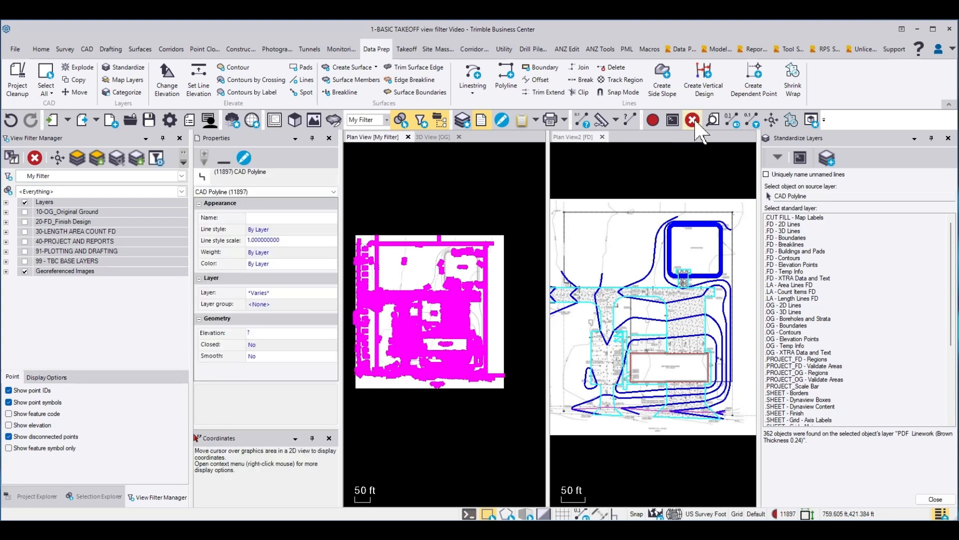
pyautogui.press('Escape')
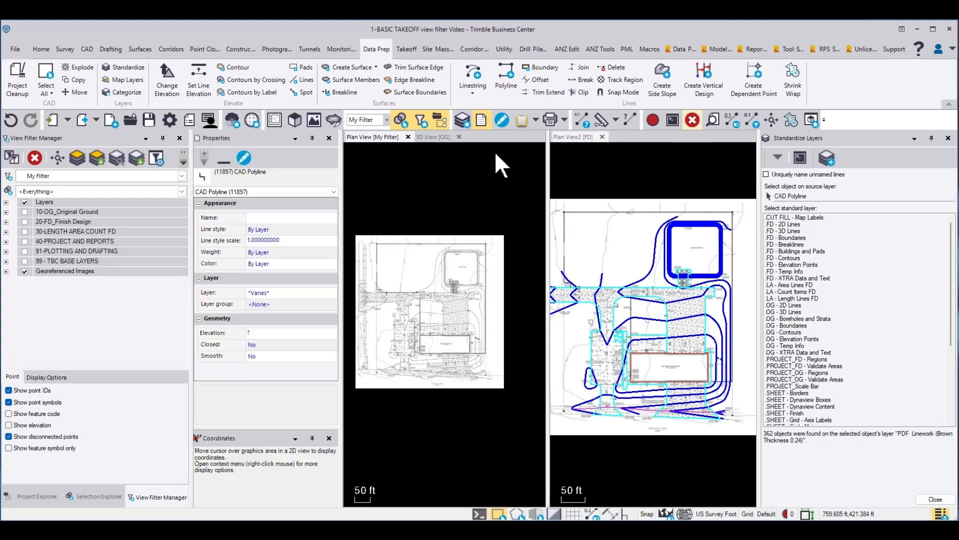
# Step: Close the My Filter plan view, the OG 3D view and the Standardize Layers command, leaving the FD plan view
pyautogui.click(408, 137)
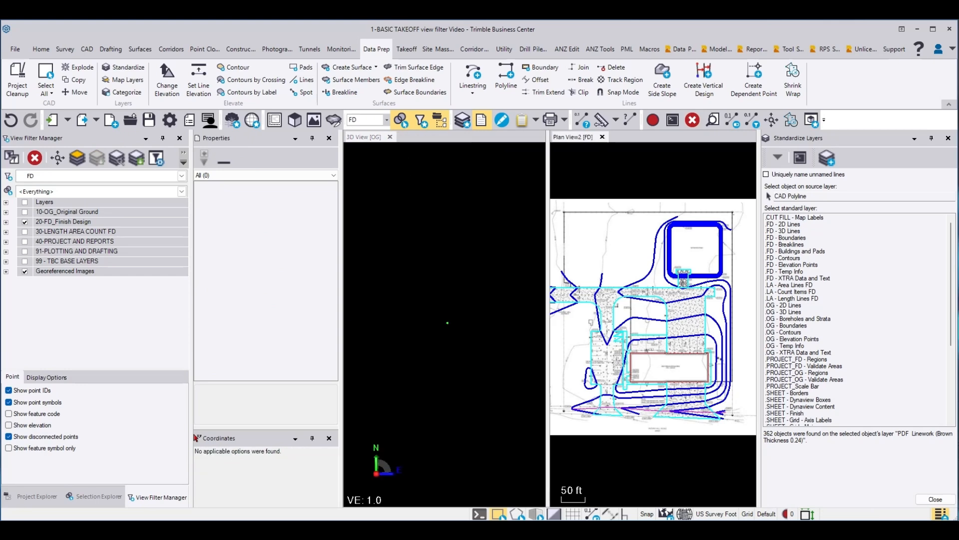
pyautogui.click(390, 137)
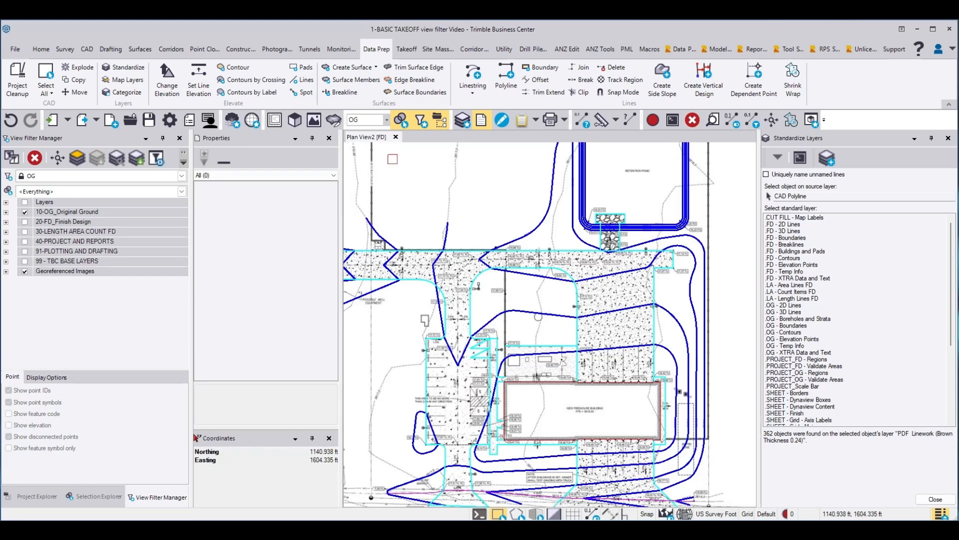
pyautogui.click(949, 138)
# Step: Break the zigzag parking stall polyline at the 17.72 Tc sidewalk corner, delete the zigzag part, and close Break Line
pyautogui.scroll(4, 551, 334)
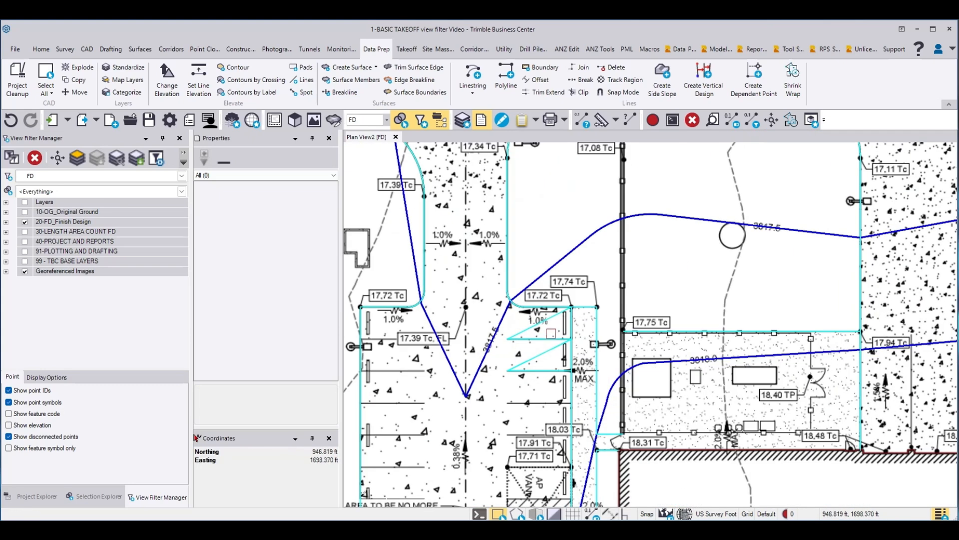
pyautogui.click(551, 336)
pyautogui.rightClick(554, 214)
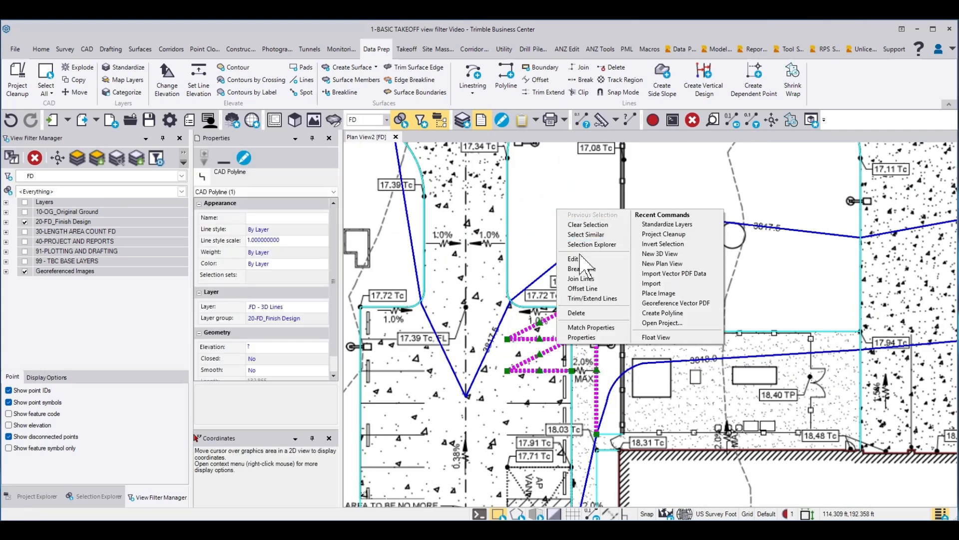
pyautogui.click(580, 281)
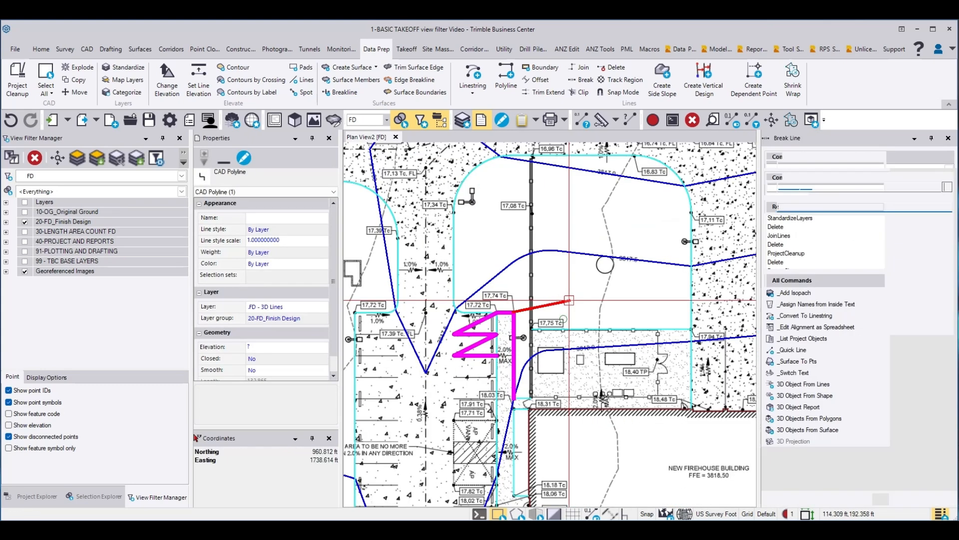
pyautogui.click(500, 295)
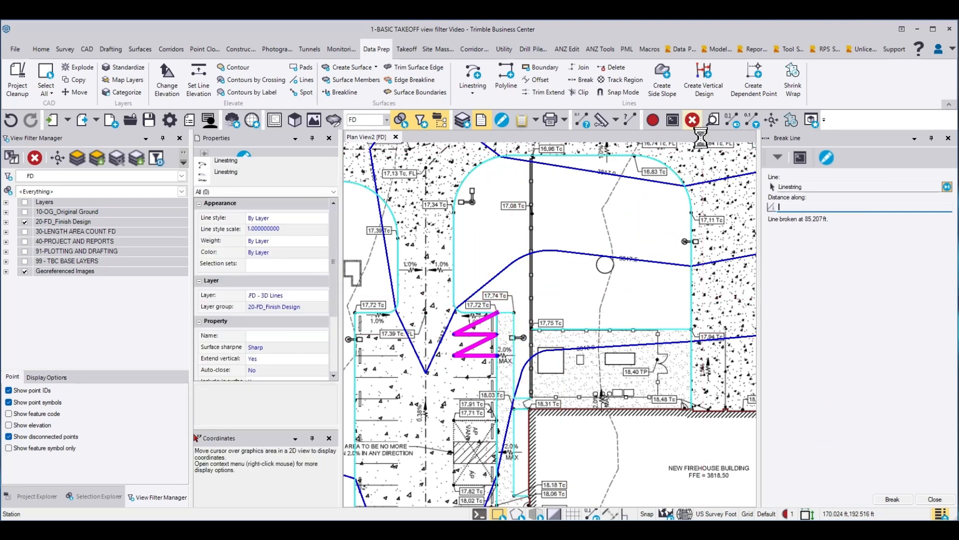
pyautogui.click(692, 119)
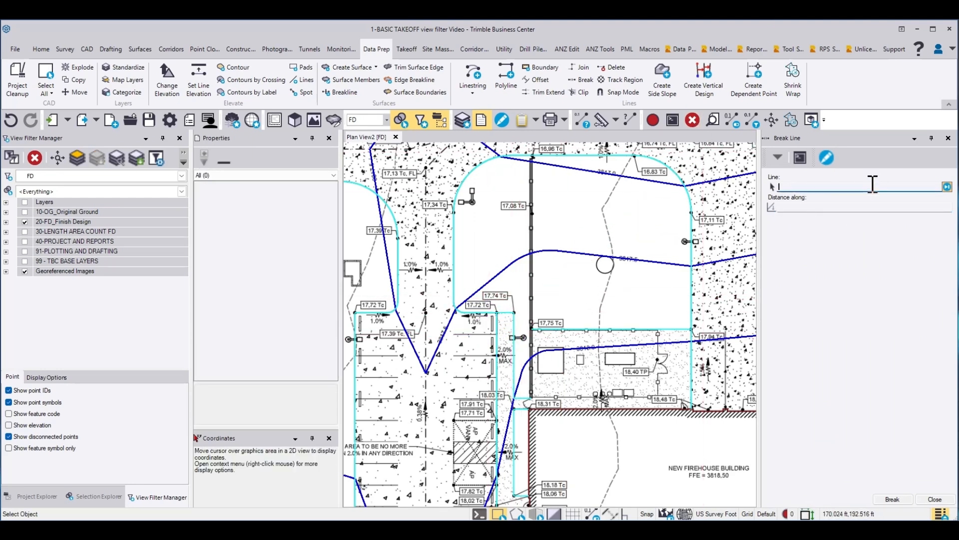
pyautogui.click(948, 138)
# Step: Join the short polyline near the 18.31 Tc label to the line starting at 17.75 Tc with a connecting segment, and clear the selection
pyautogui.scroll(2, 642, 428)
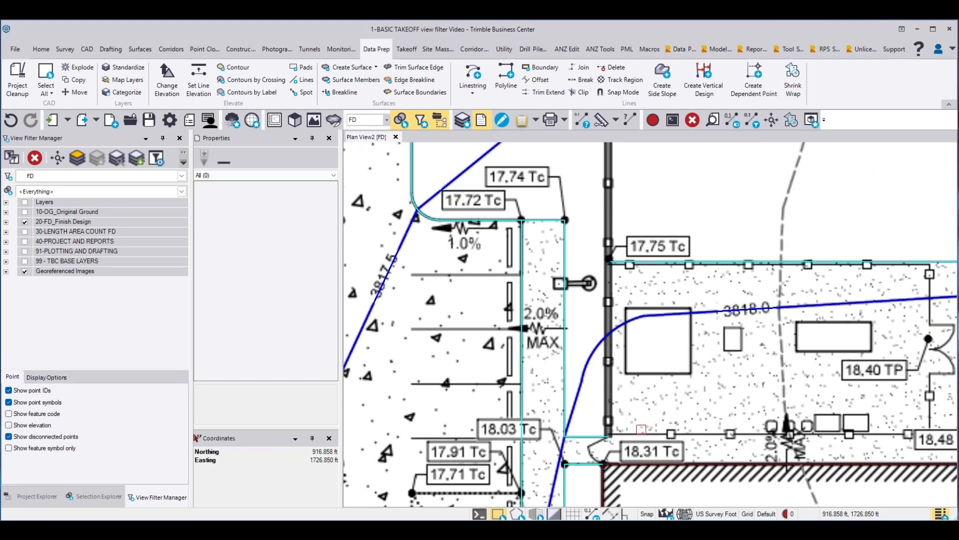
pyautogui.click(601, 437)
pyautogui.rightClick(629, 404)
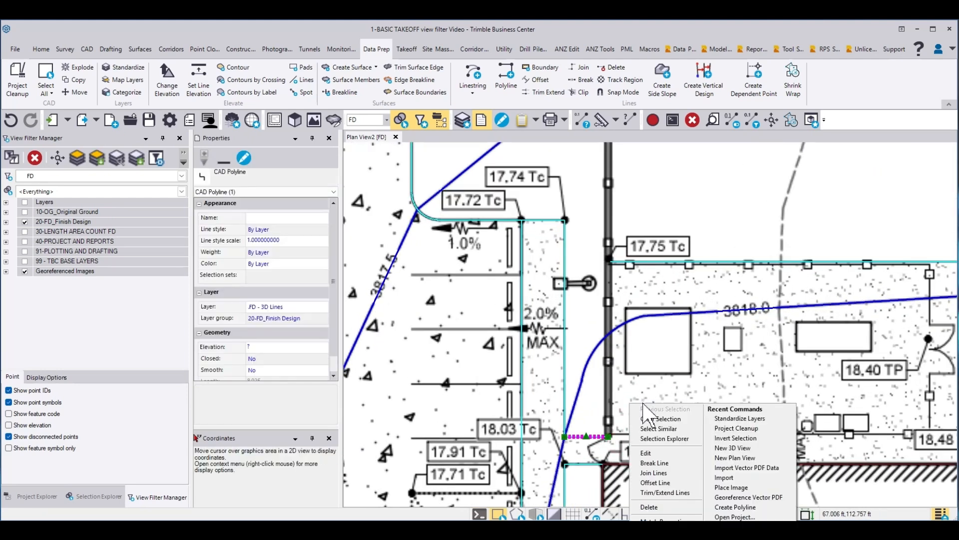
pyautogui.click(654, 473)
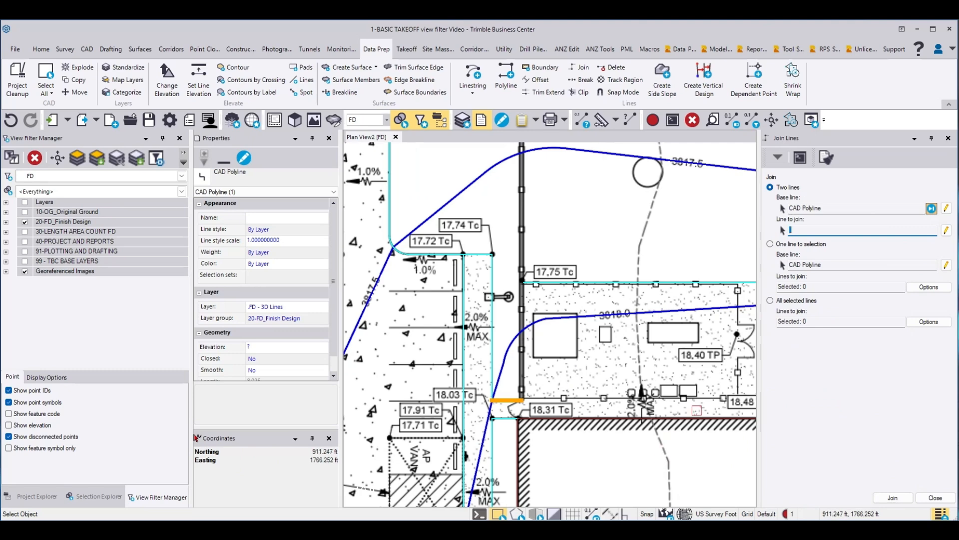
pyautogui.click(535, 283)
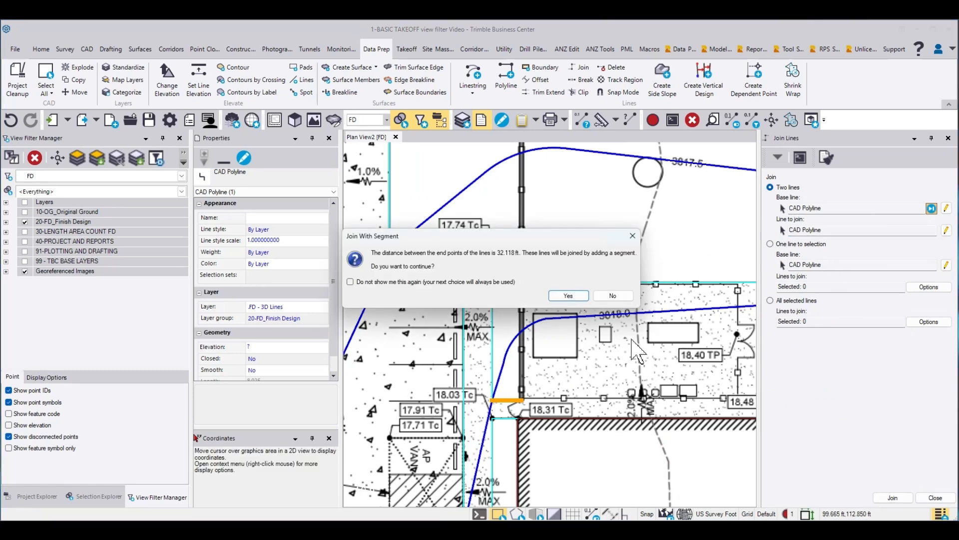
pyautogui.click(553, 298)
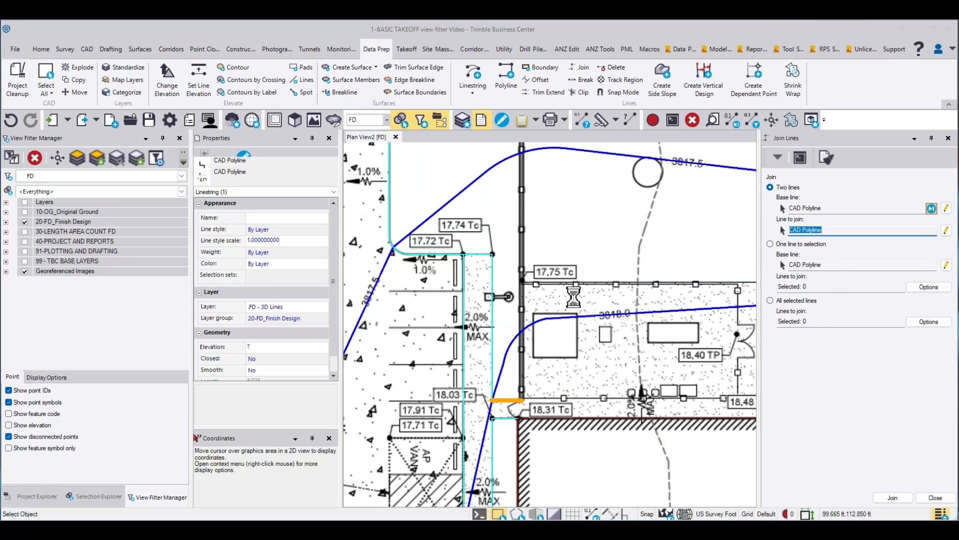
pyautogui.click(936, 497)
pyautogui.scroll(2, 594, 400)
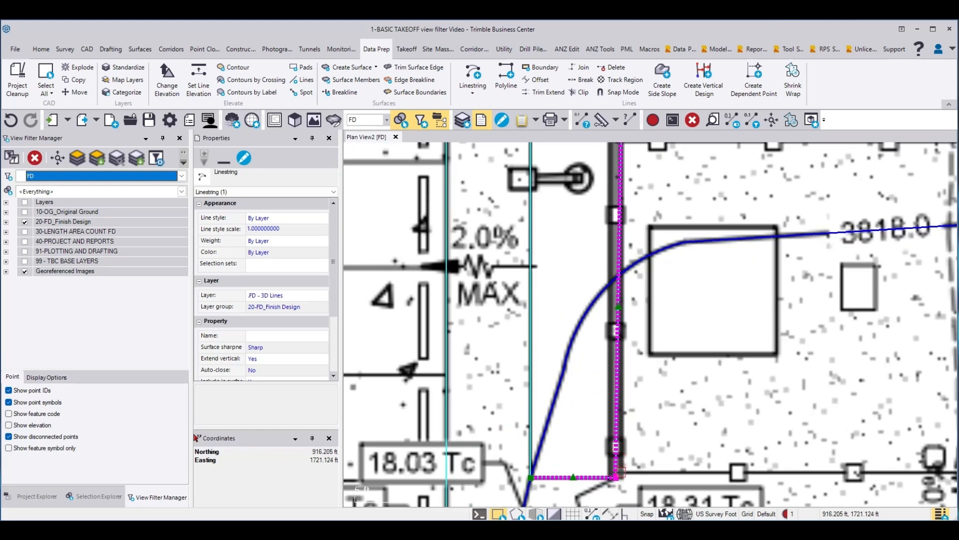
pyautogui.moveTo(643, 250); pyautogui.dragTo(626, 323, button='middle')
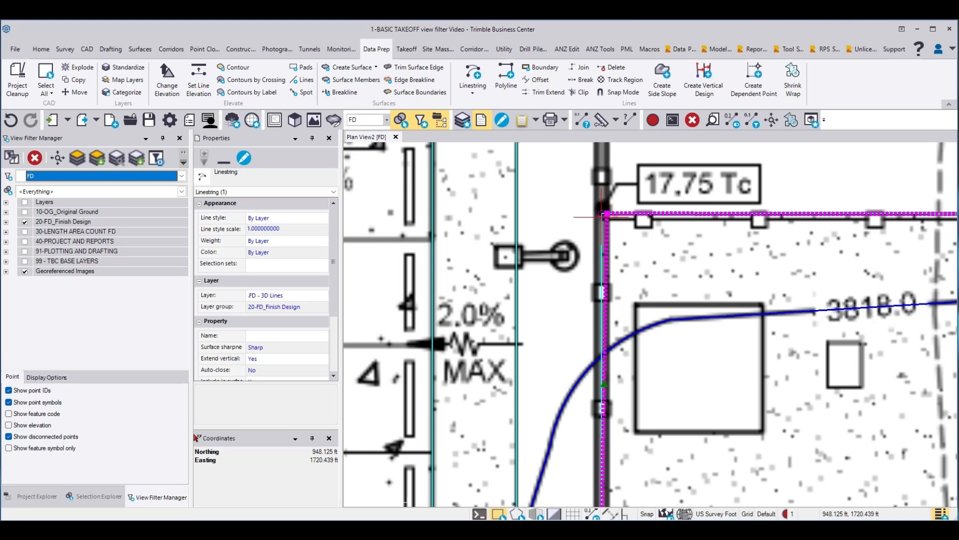
pyautogui.click(670, 259)
# Step: Switch the plan view from the FD to the OG view filter and show the original ground lines across the whole site
pyautogui.scroll(-8, 670, 258)
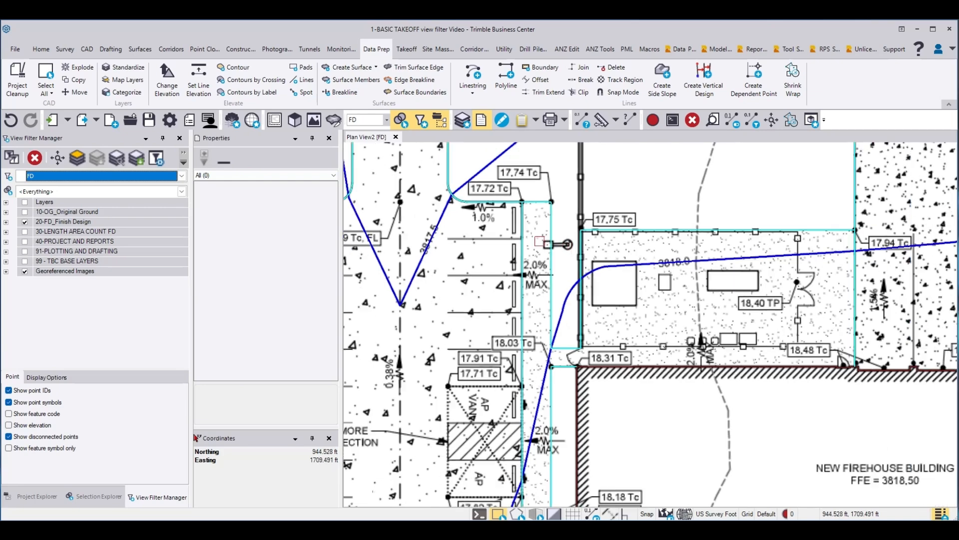
pyautogui.scroll(-2, 606, 302)
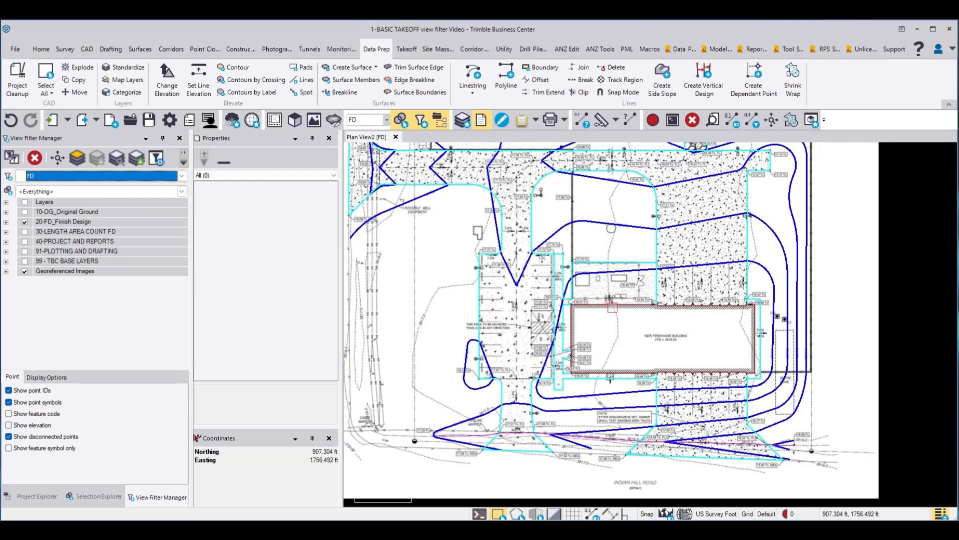
pyautogui.moveTo(612, 306); pyautogui.dragTo(641, 344, button='middle')
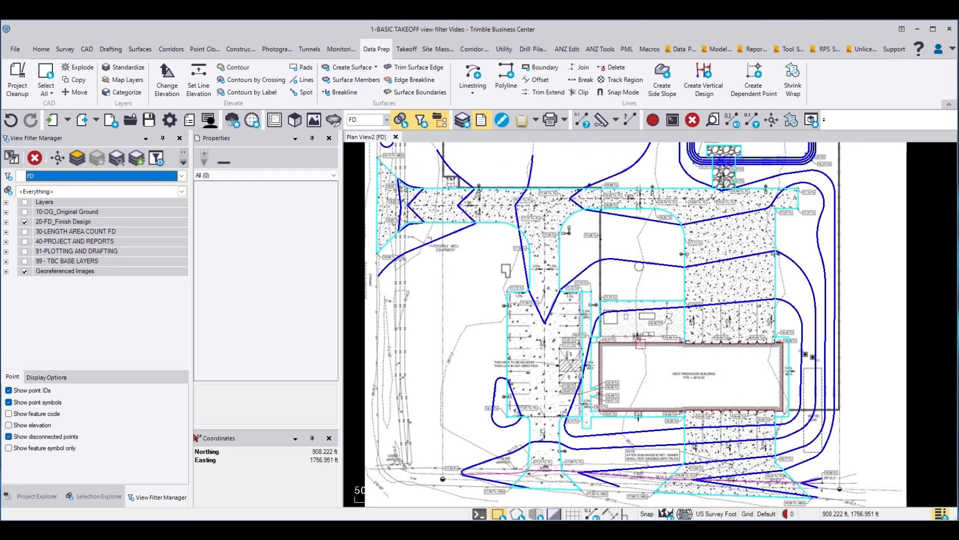
pyautogui.click(386, 121)
pyautogui.click(364, 167)
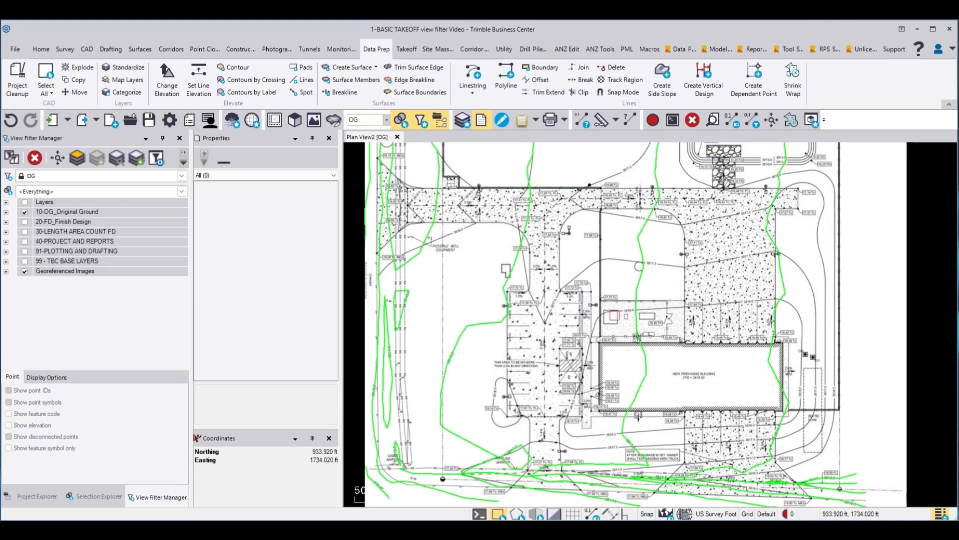
pyautogui.scroll(-3, 625, 340)
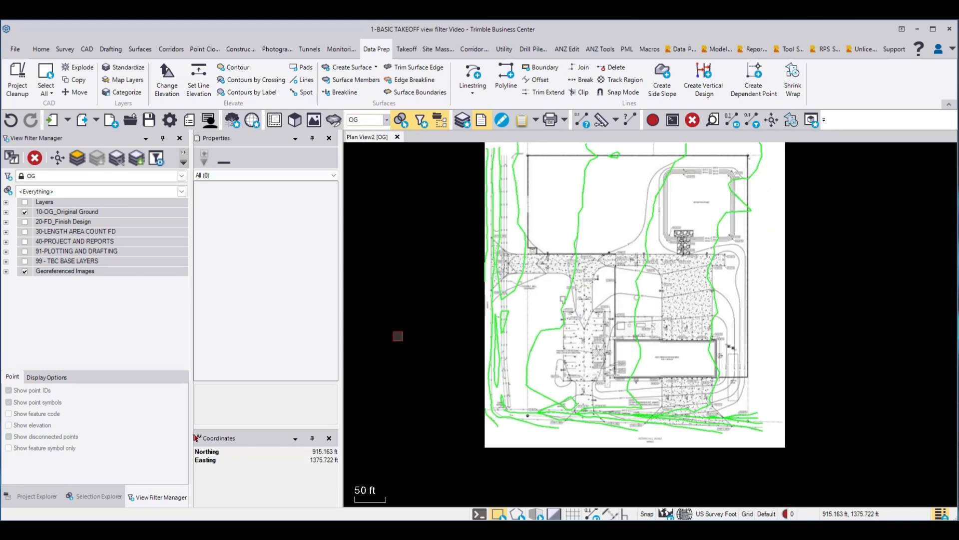